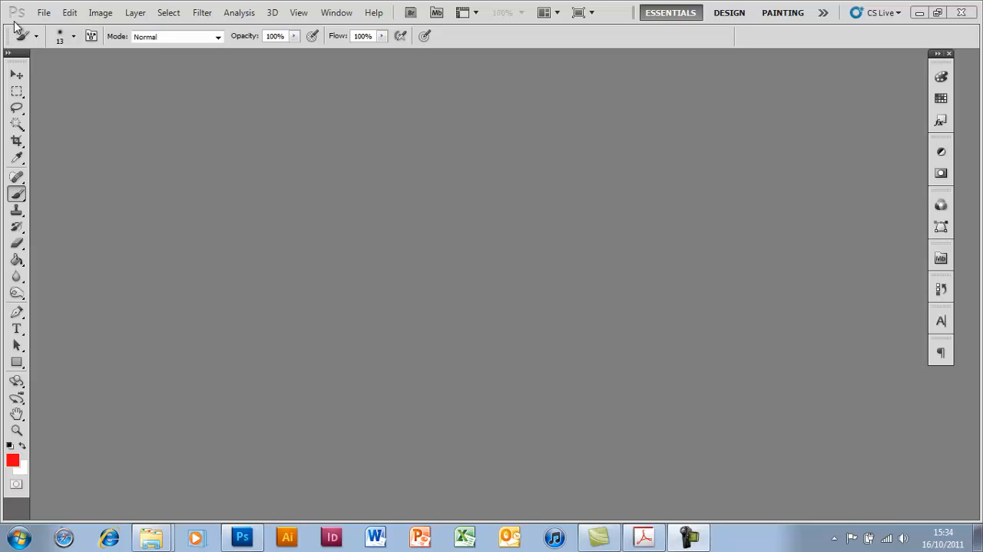
click(45, 13)
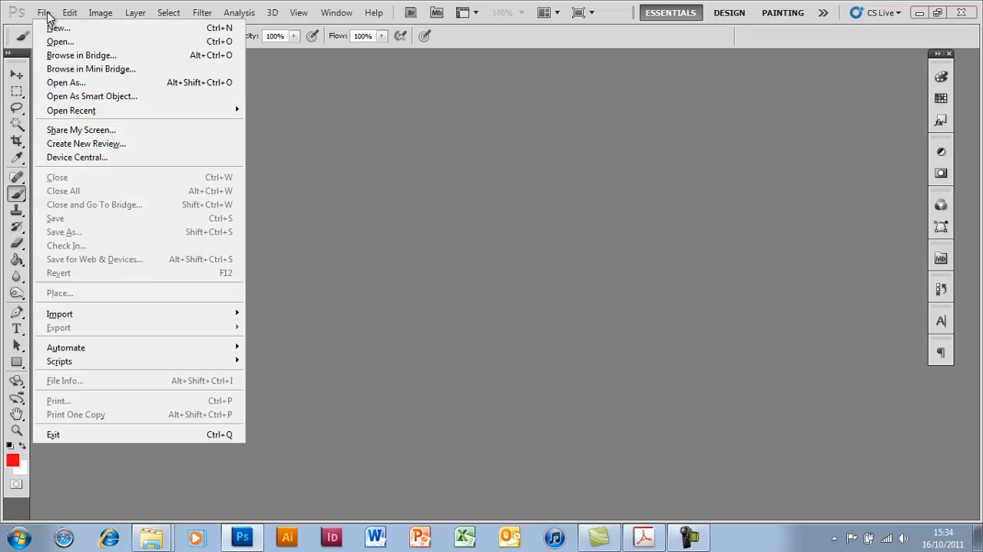
mouse_move(390, 16)
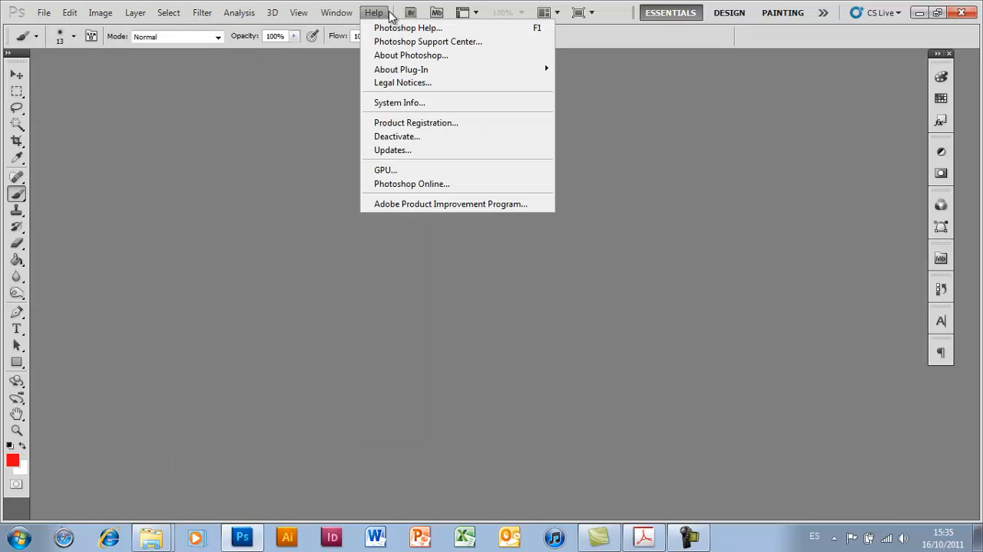
mouse_move(99, 29)
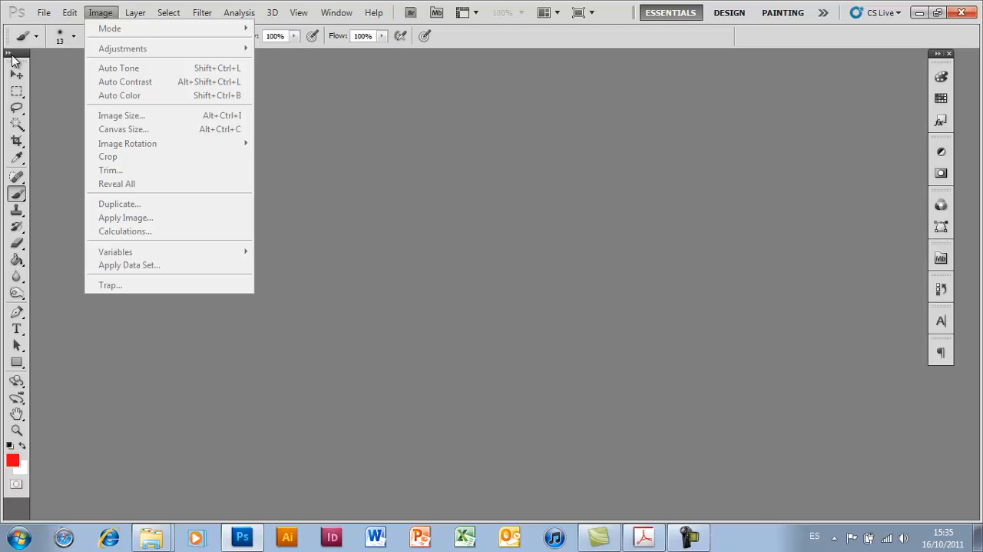
click(19, 60)
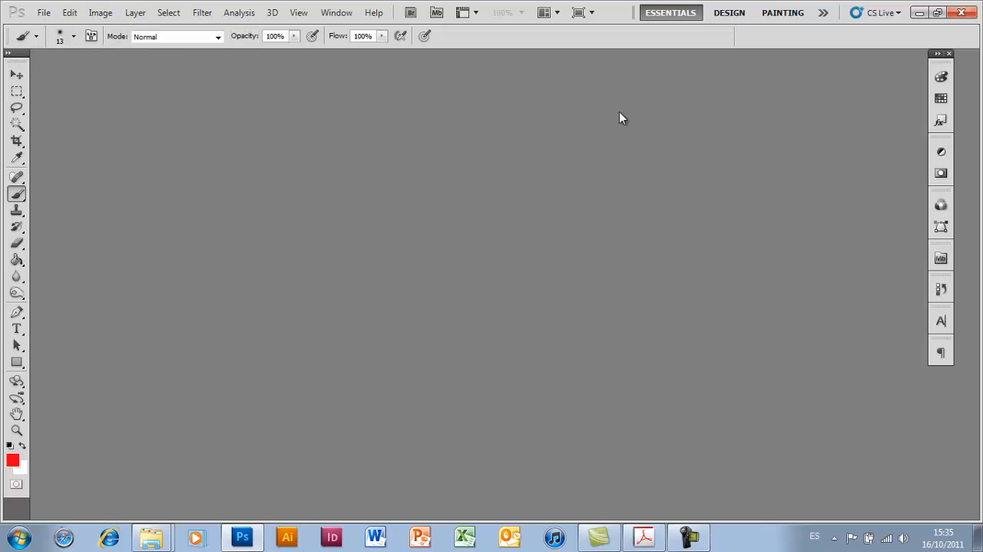
- View the Color and Swatches panels, and collapse them back to icons
click(942, 76)
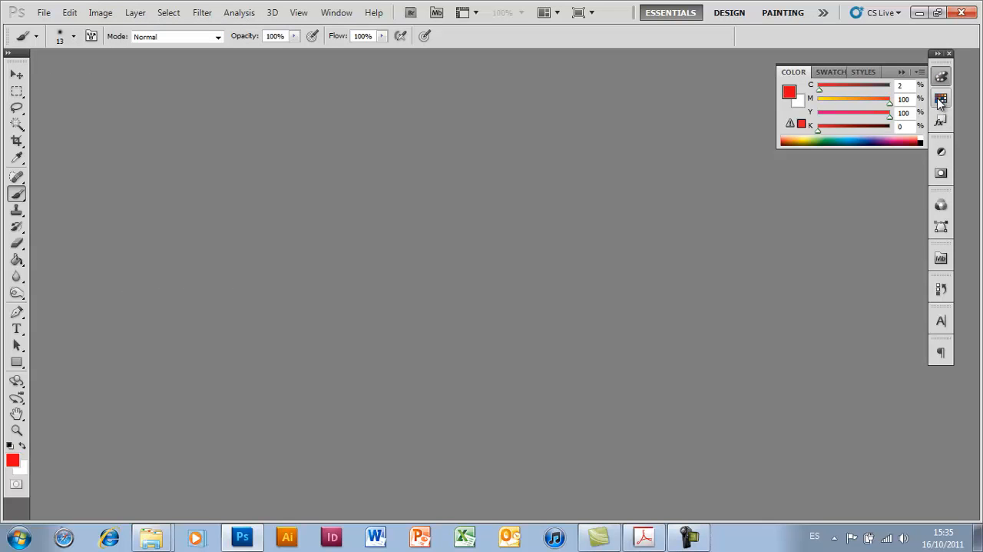
click(941, 99)
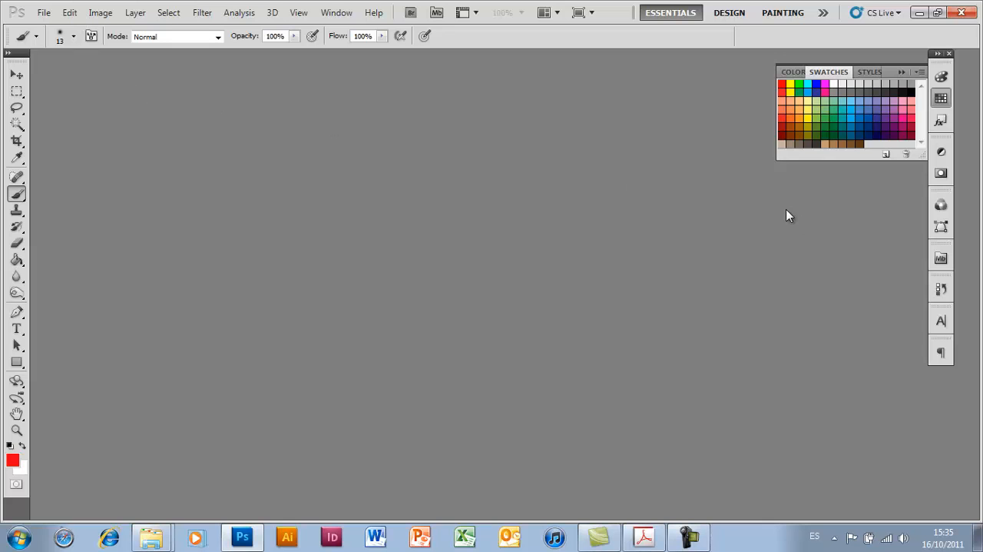
click(905, 74)
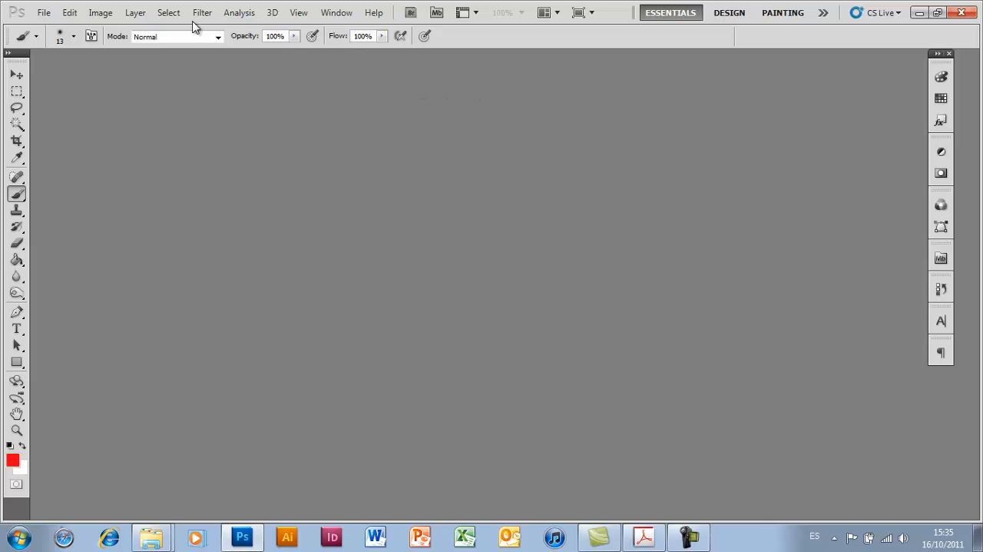
click(40, 14)
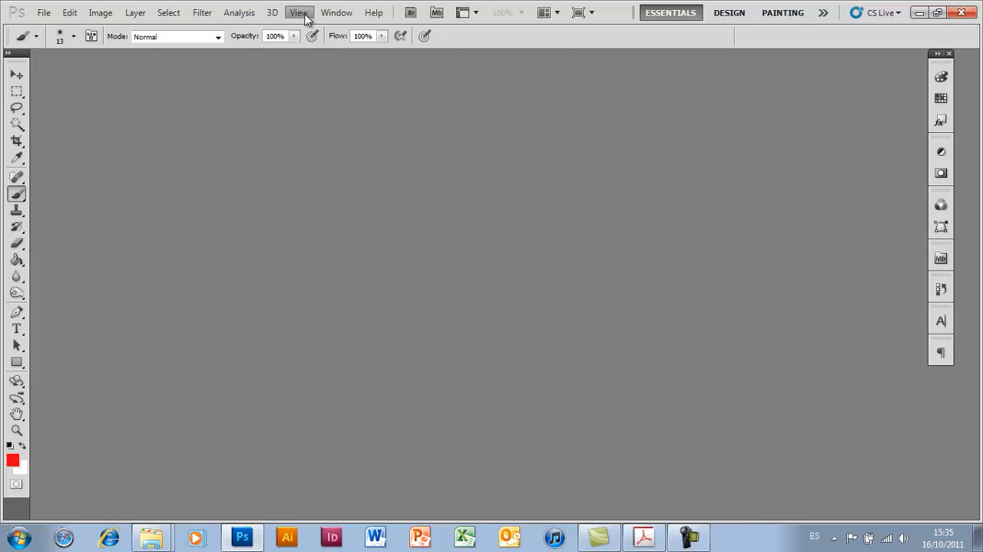
click(212, 6)
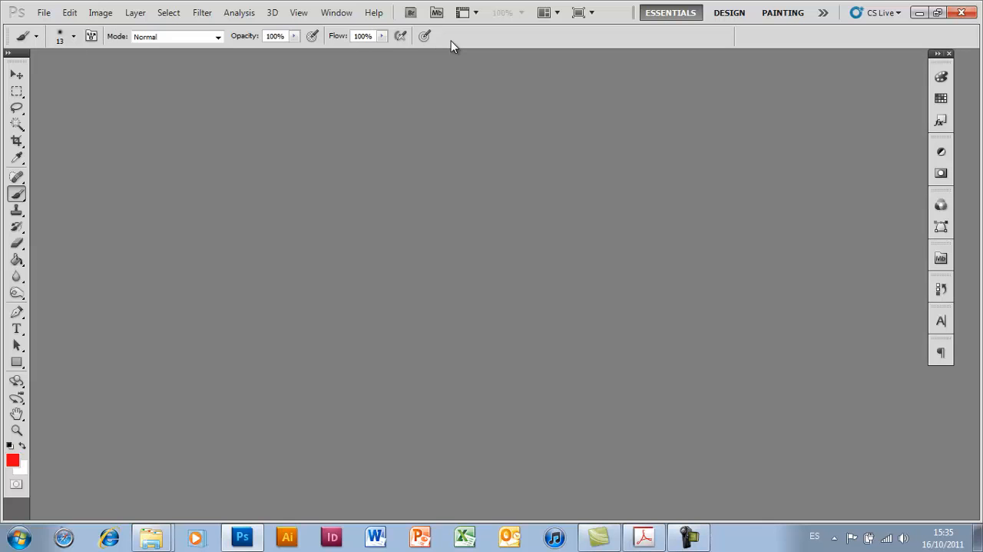
- Compare the option settings of the main tools, from the Move tool through the healing, painting, eraser, fill and toning tools
click(17, 75)
click(16, 108)
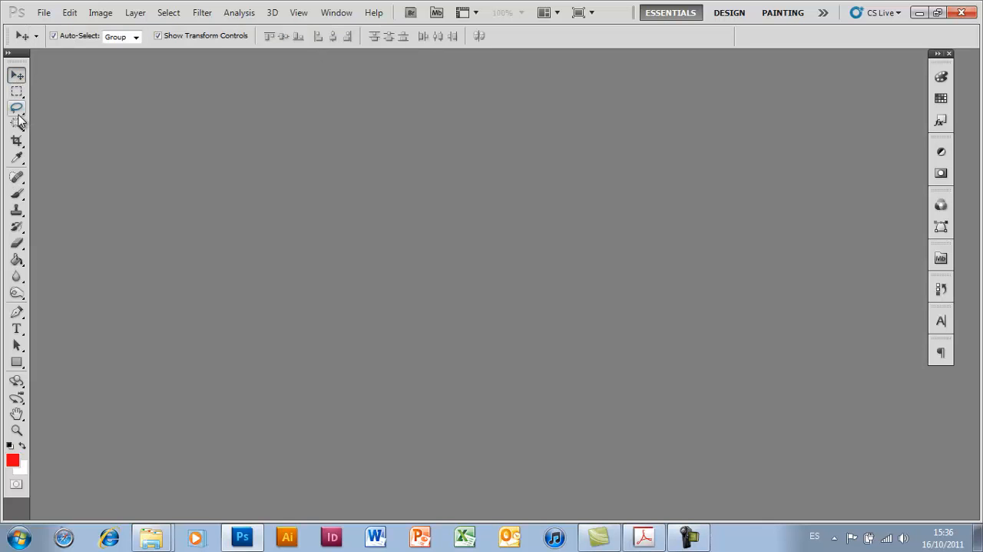
click(17, 124)
click(17, 140)
click(16, 176)
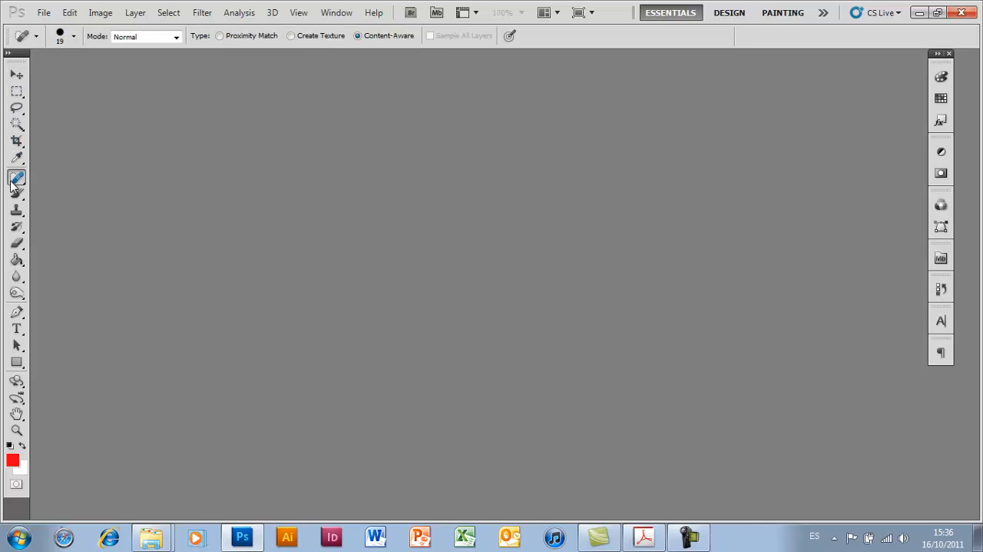
click(17, 193)
click(17, 209)
click(16, 226)
click(17, 243)
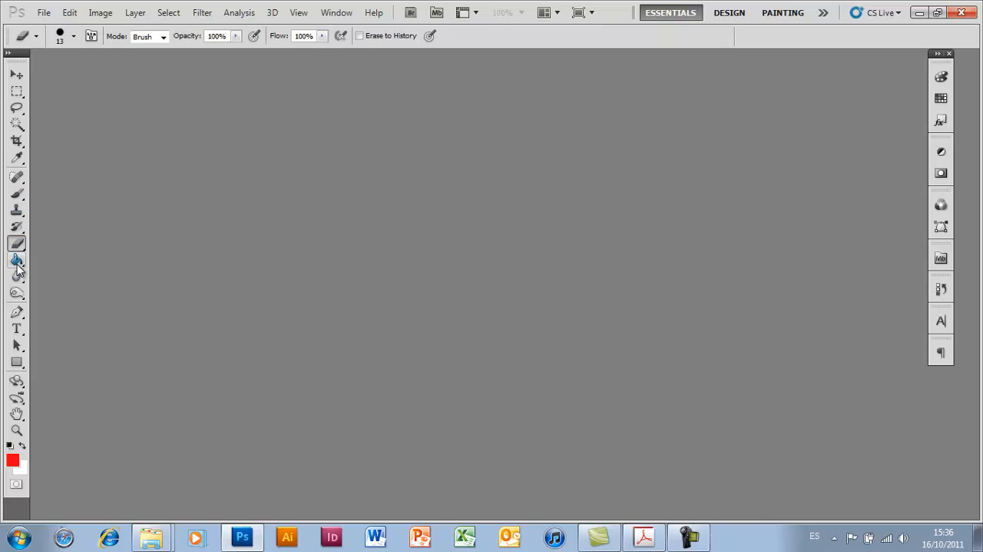
click(17, 262)
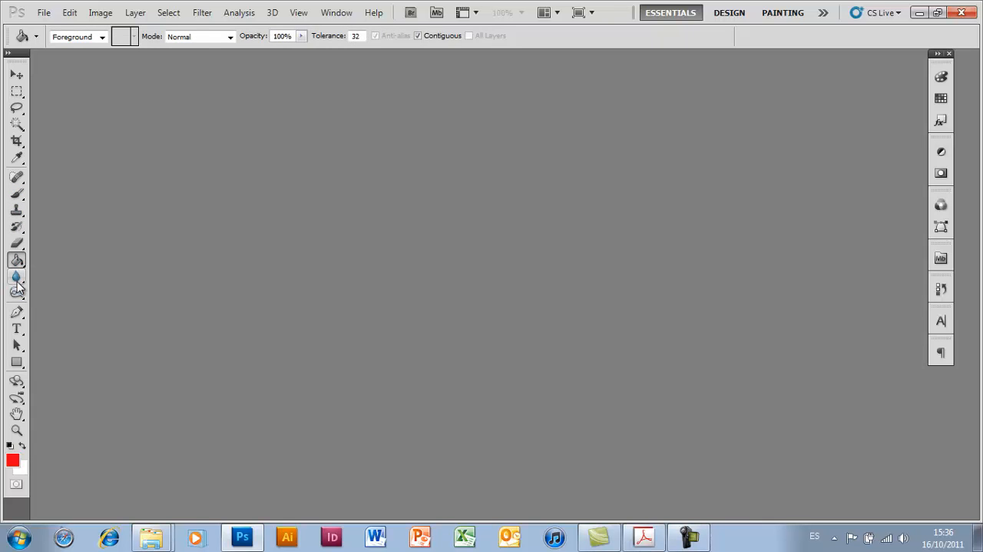
click(17, 278)
click(17, 292)
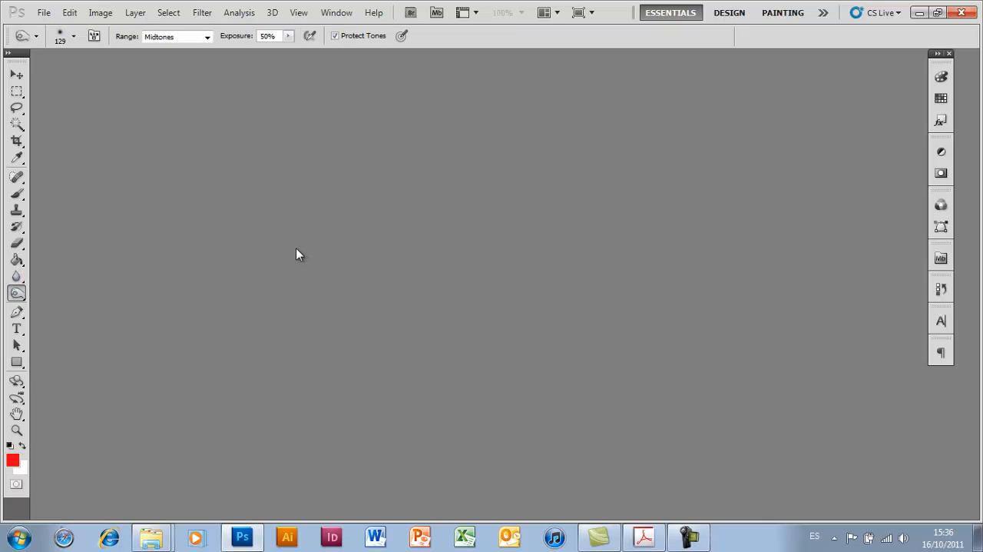
- Check the options of the marquee and Spot Healing Brush tools, and return to the Move tool
click(17, 91)
click(12, 177)
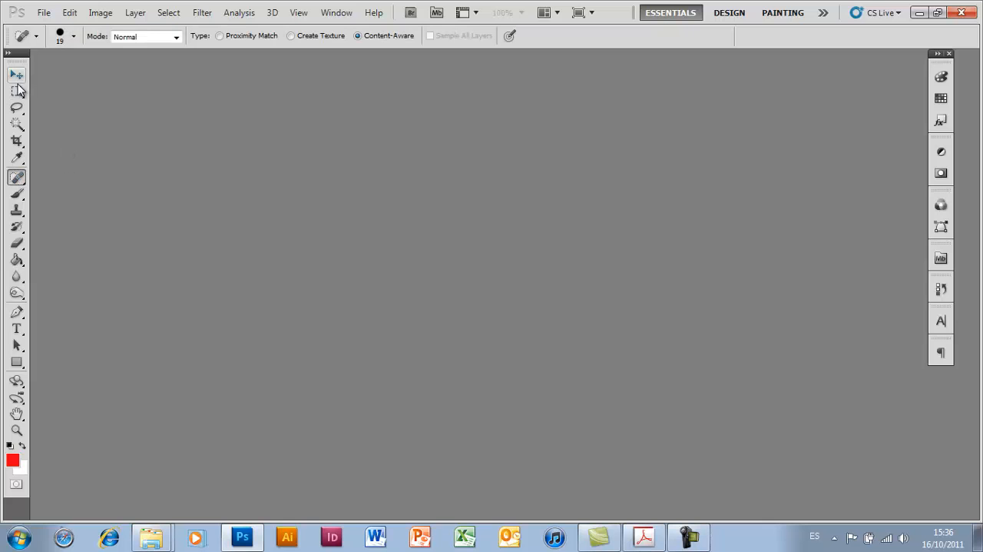
click(18, 79)
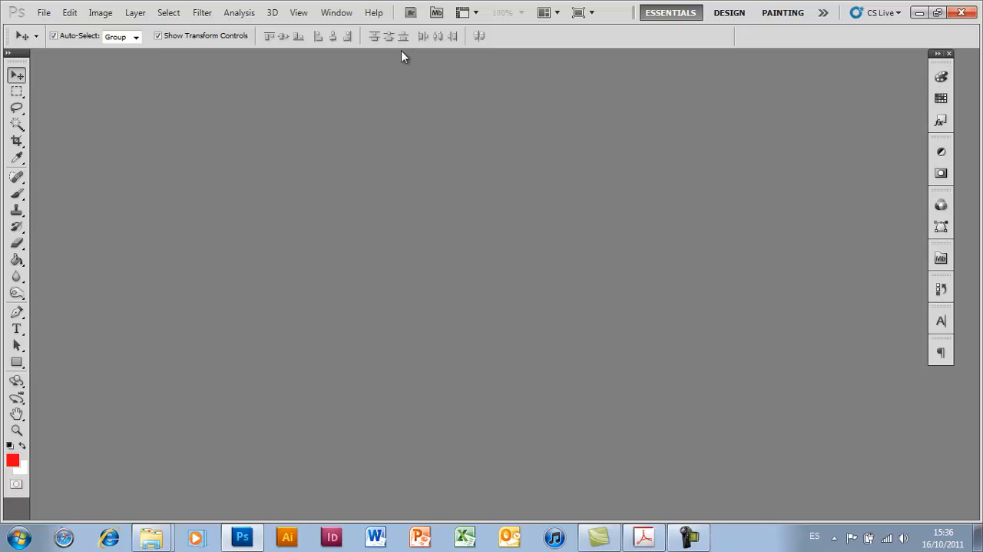
- Try out the 3D workspace followed by the Photography workspace
click(340, 17)
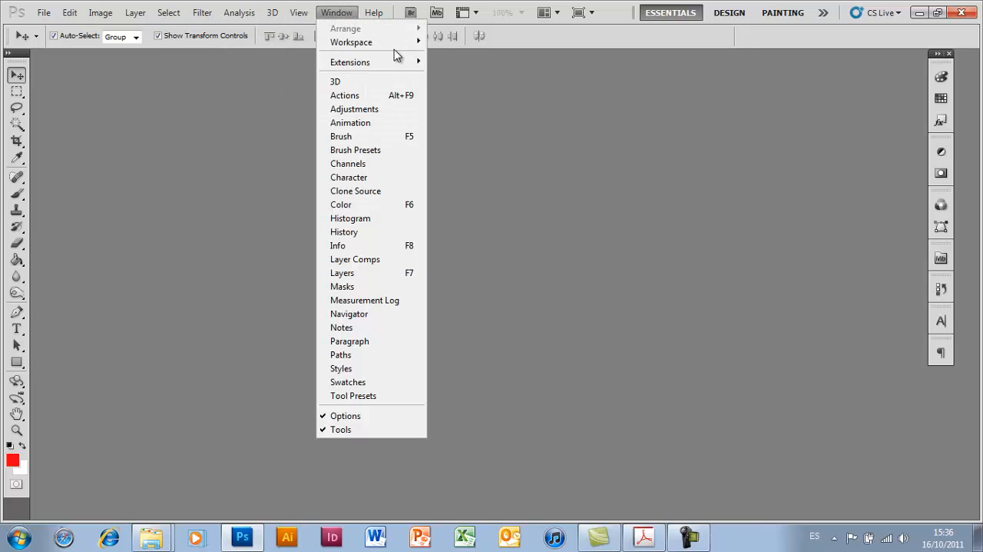
mouse_move(382, 44)
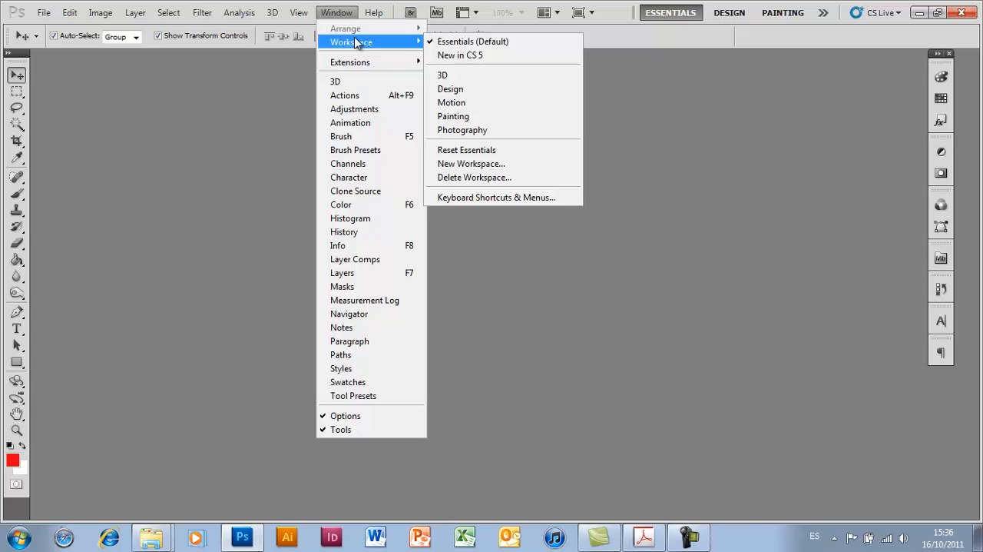
click(464, 76)
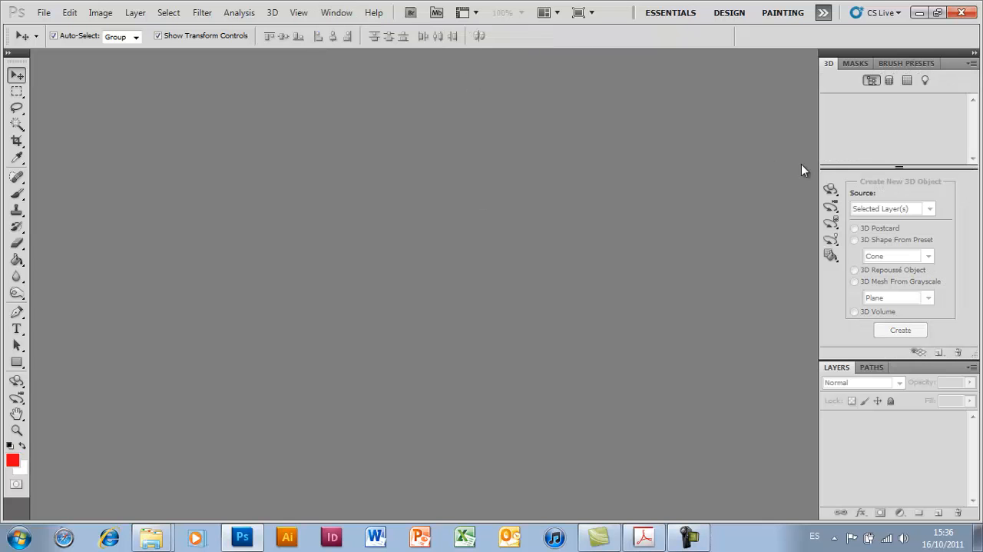
click(353, 13)
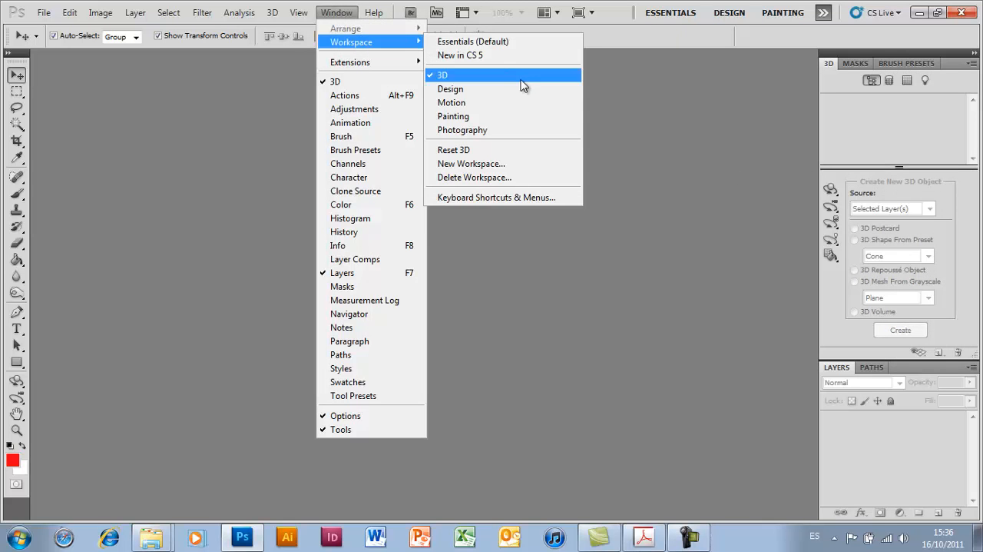
click(495, 131)
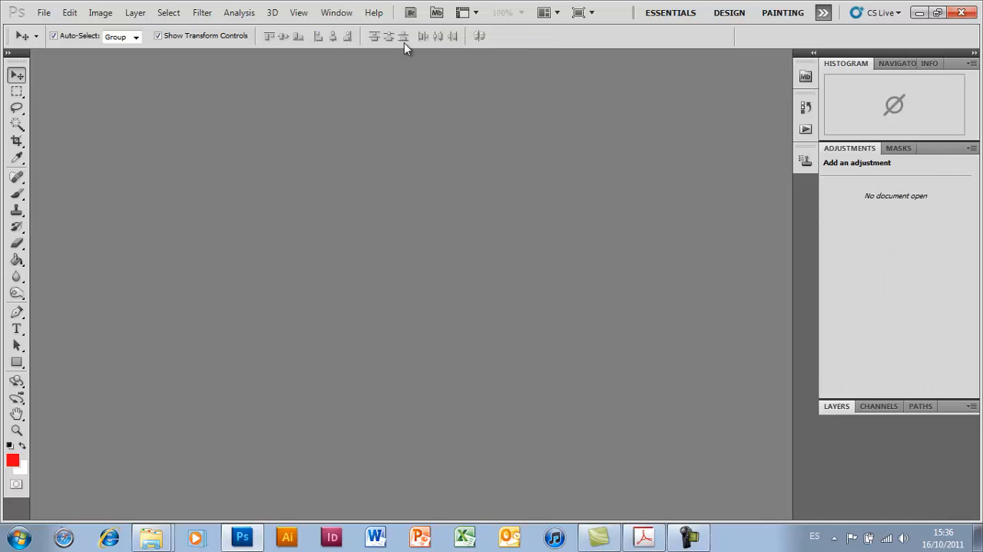
- Switch back to the Essentials (Default) workspace
click(336, 12)
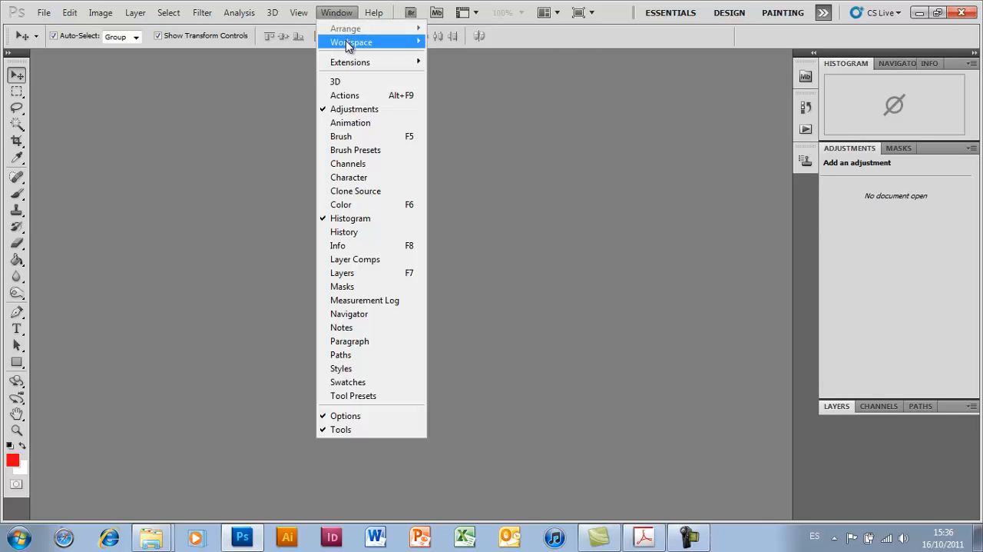
mouse_move(348, 46)
click(490, 42)
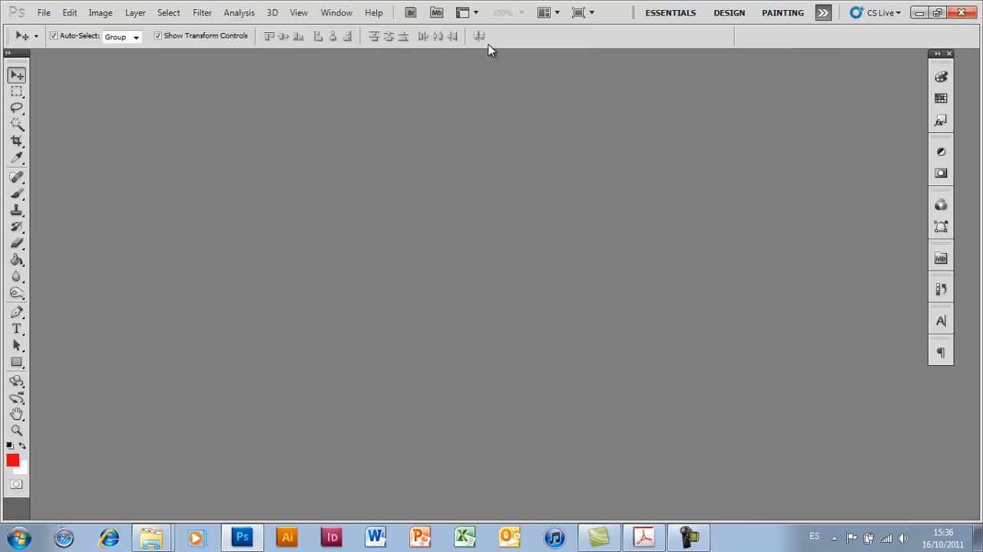
click(341, 17)
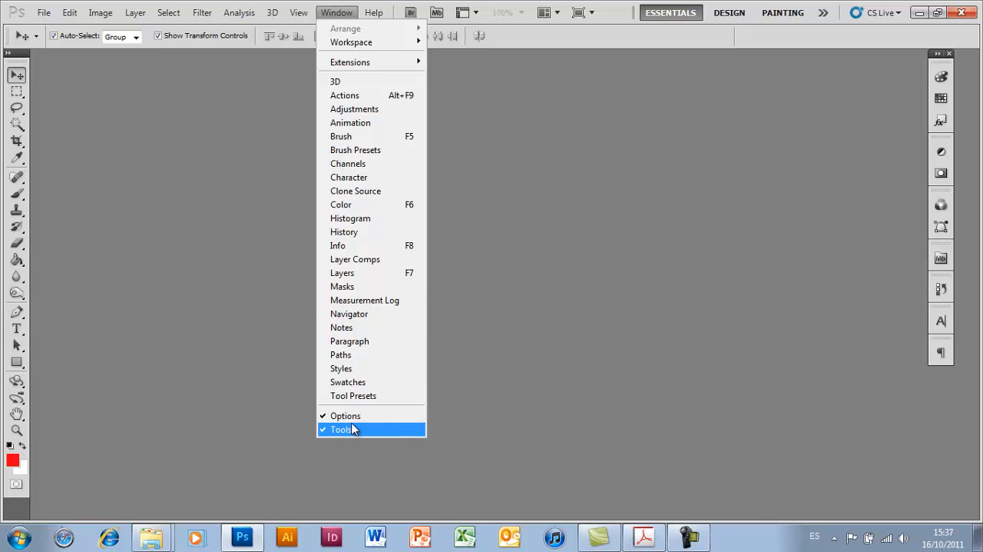
click(328, 9)
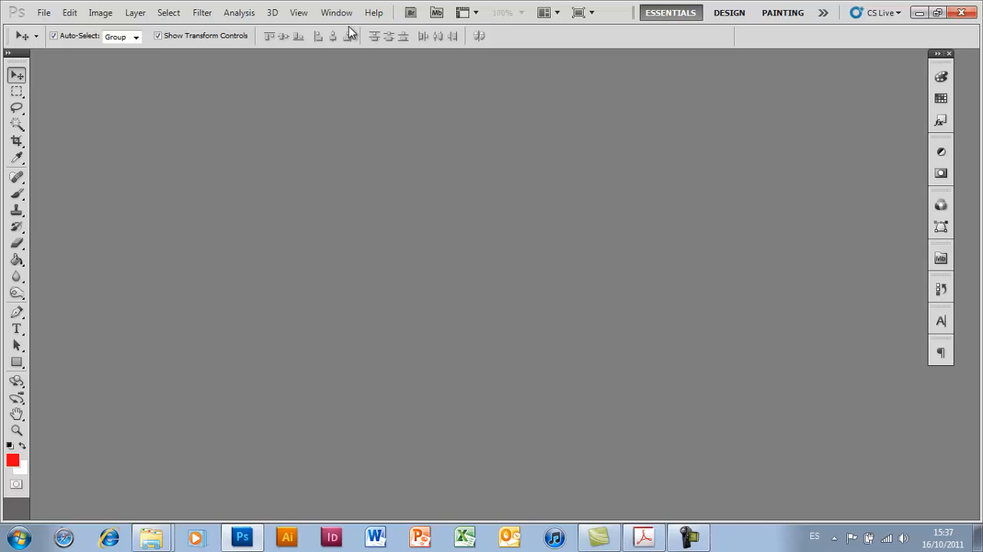
- Start a new document with the U.S. Paper preset and check the page sizes it offers
click(42, 14)
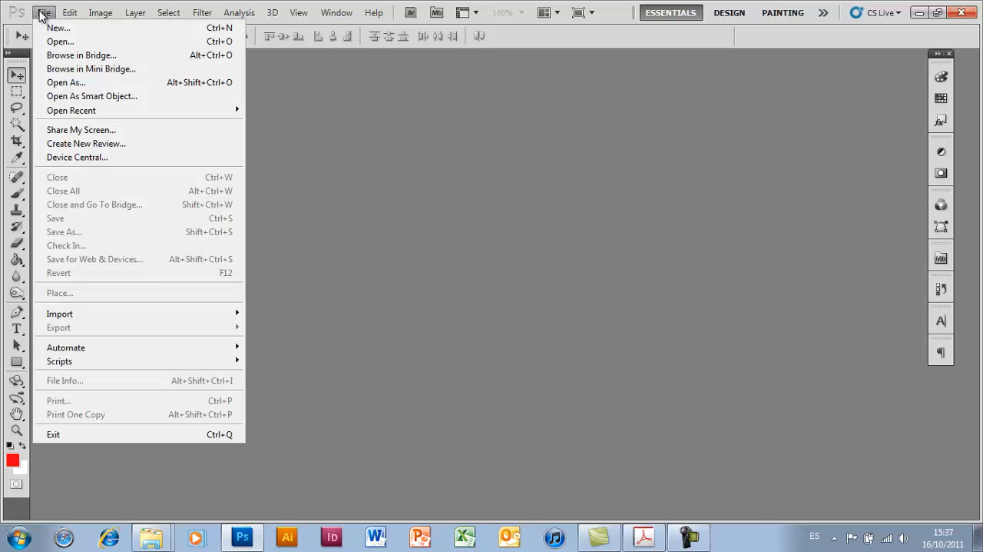
click(73, 29)
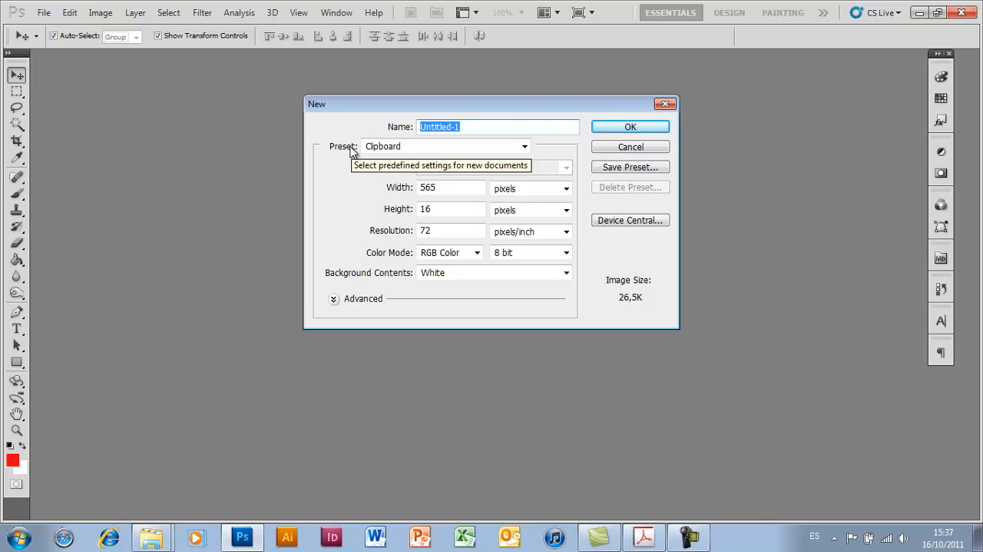
click(519, 146)
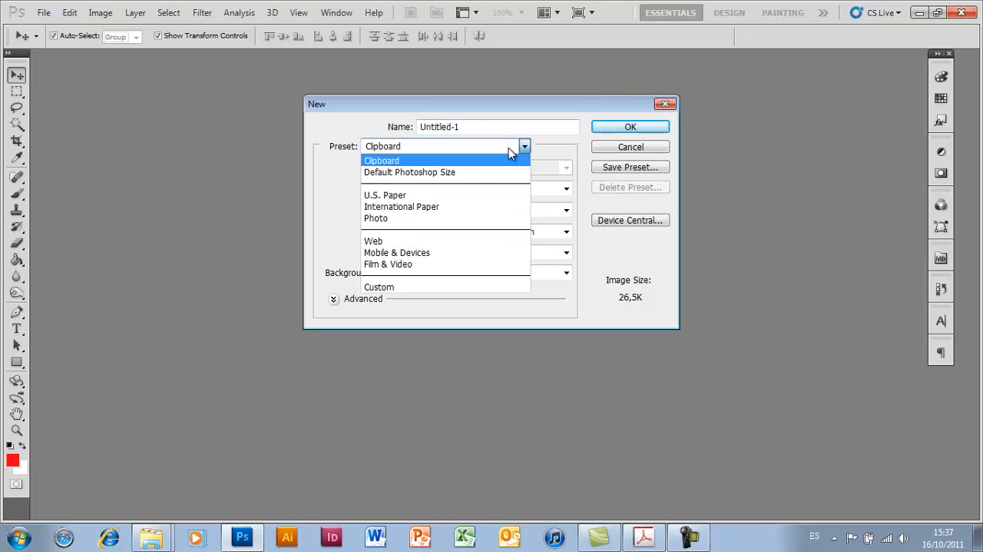
click(465, 197)
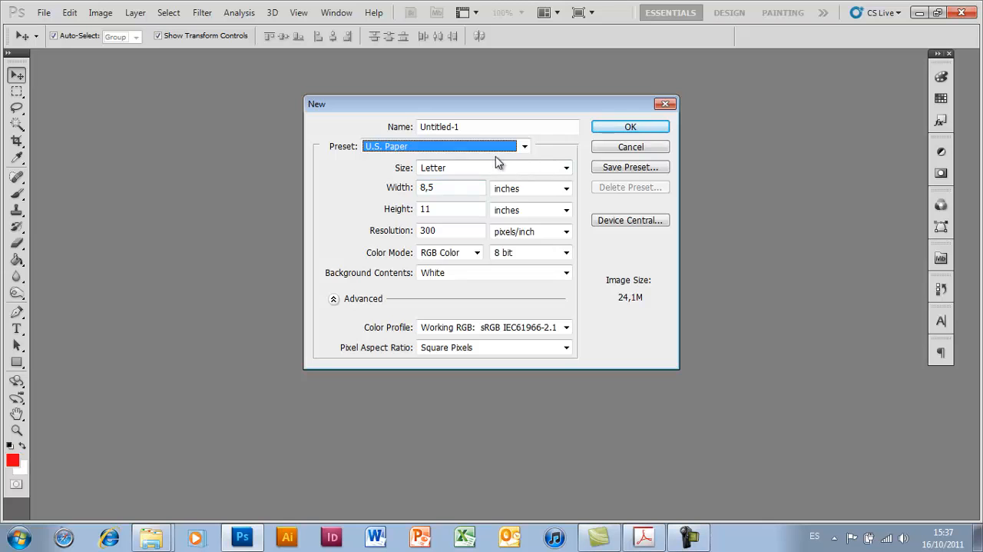
click(542, 169)
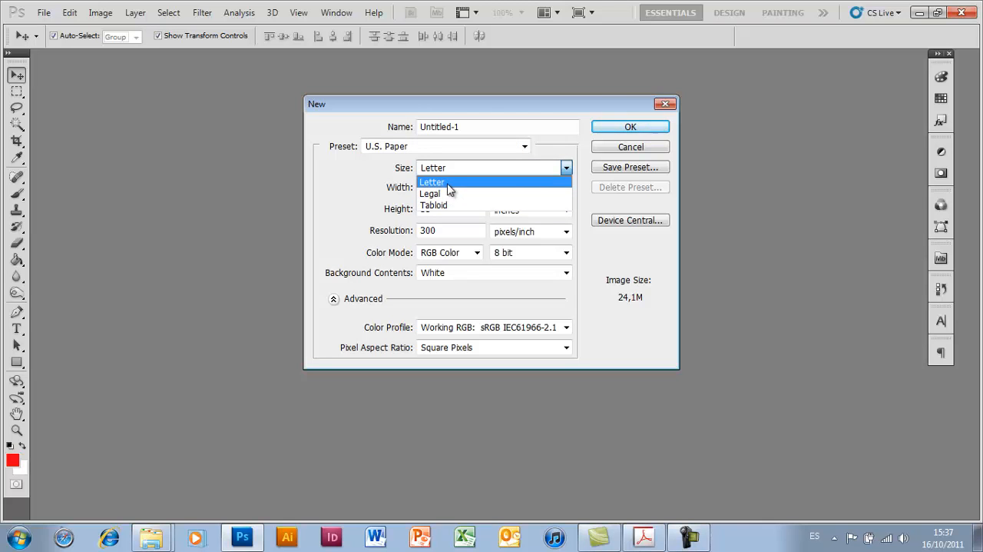
click(530, 154)
- Set the new document's preset to International Paper and check its available sizes
click(525, 146)
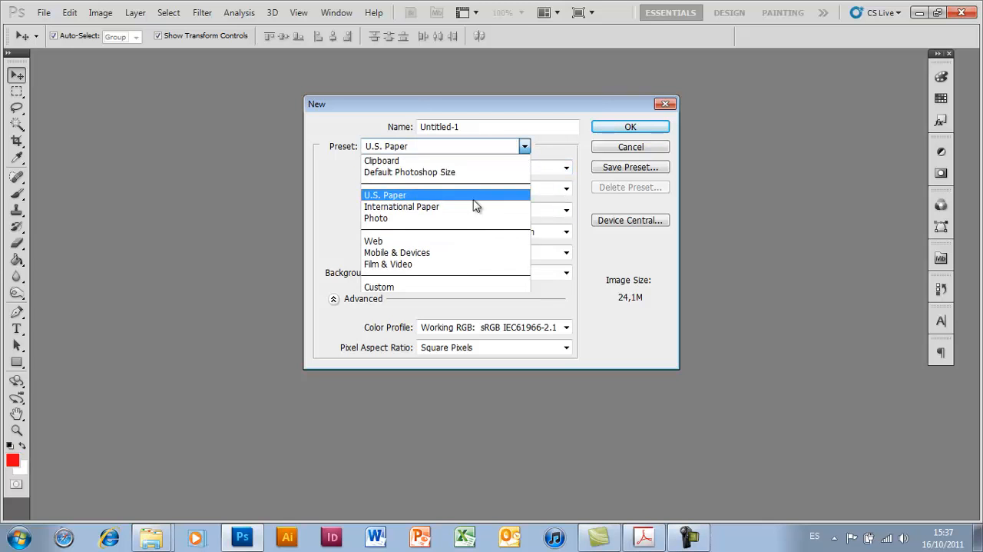
click(463, 209)
click(549, 166)
click(550, 169)
- Set the new document's preset to Web and check its available sizes, keeping 640 x 480
click(489, 148)
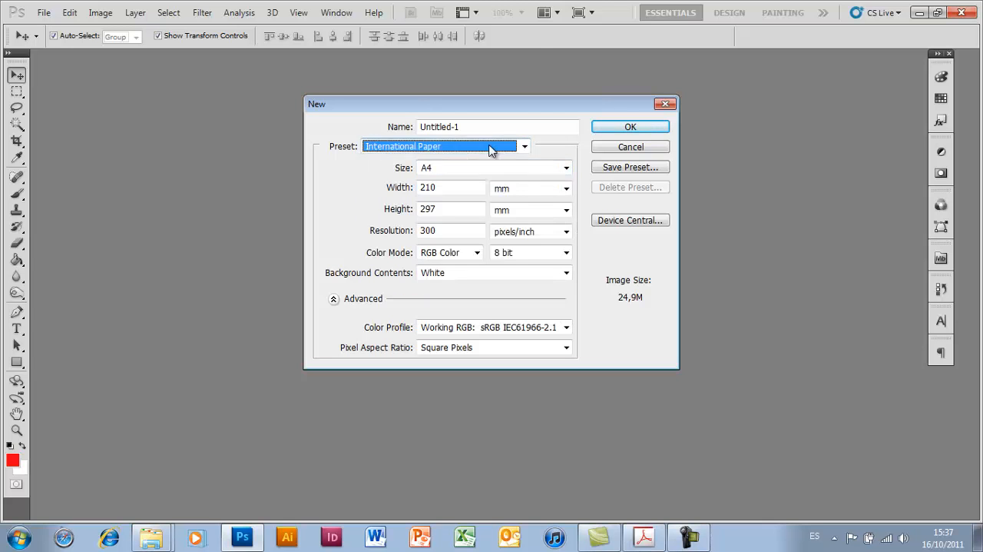
click(490, 148)
click(454, 241)
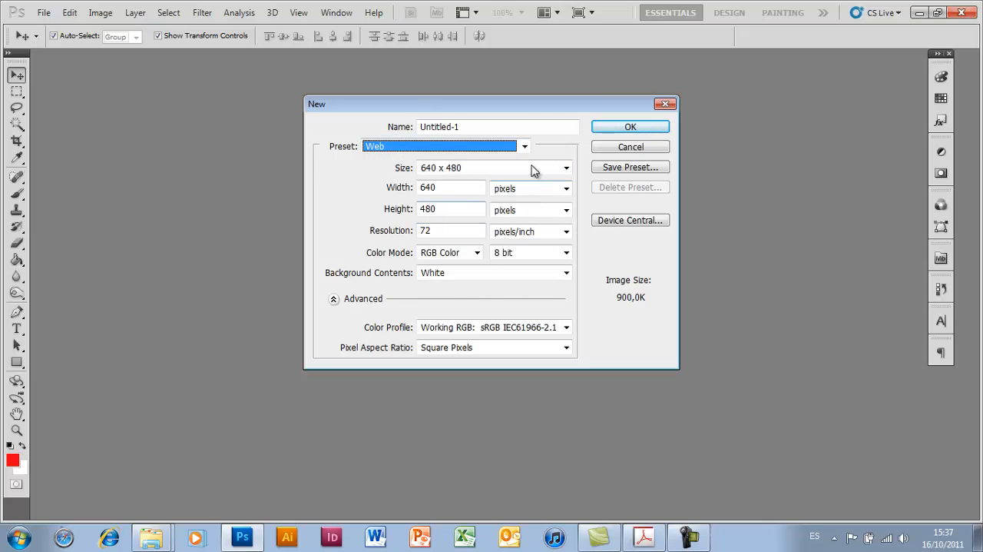
click(534, 169)
click(536, 168)
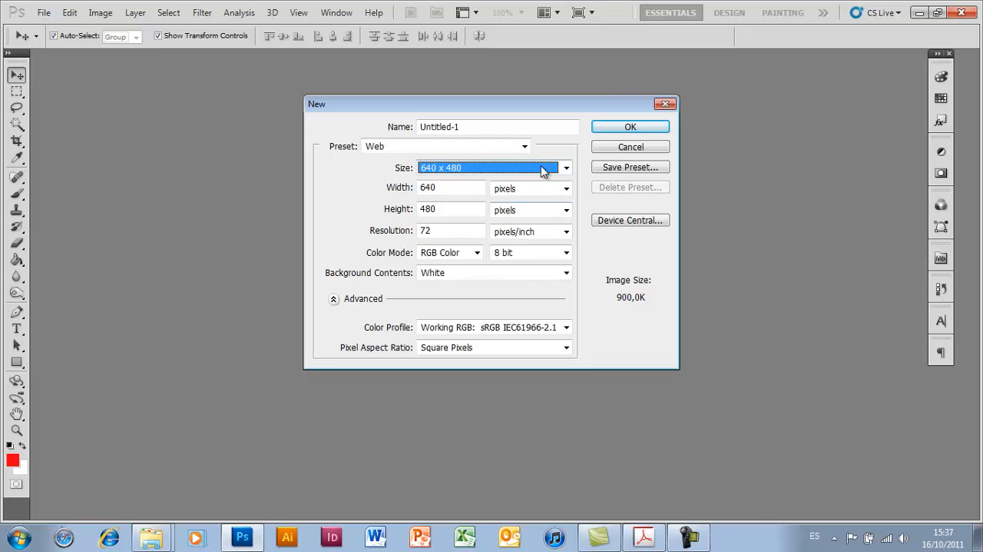
- Switch the new document's preset to U.S. Paper, and from there to International Paper at A4 size
click(442, 148)
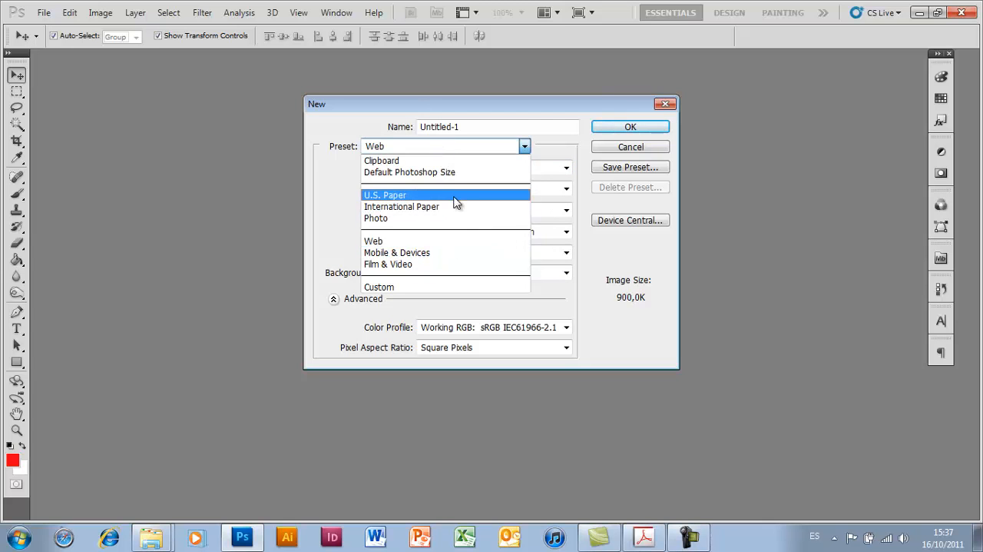
click(453, 197)
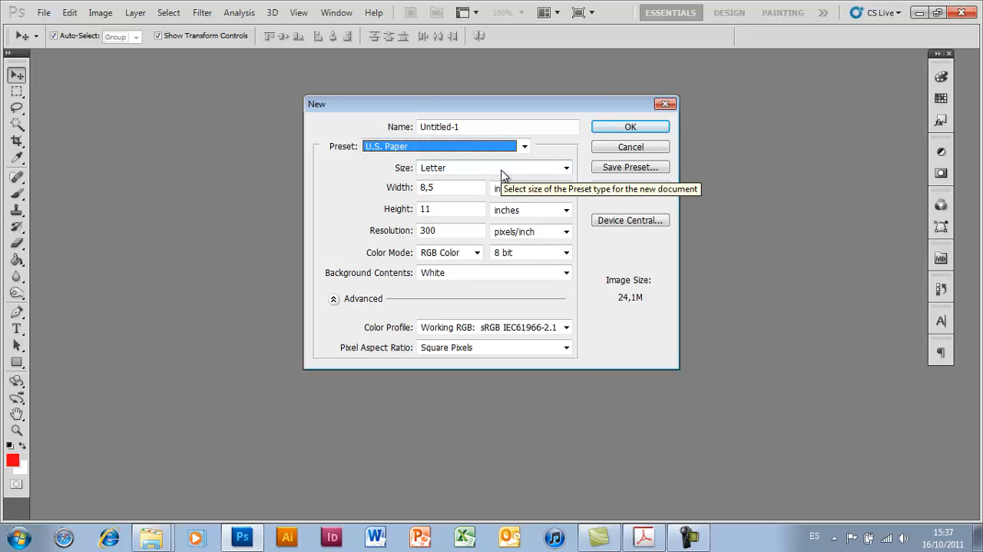
click(428, 148)
click(422, 207)
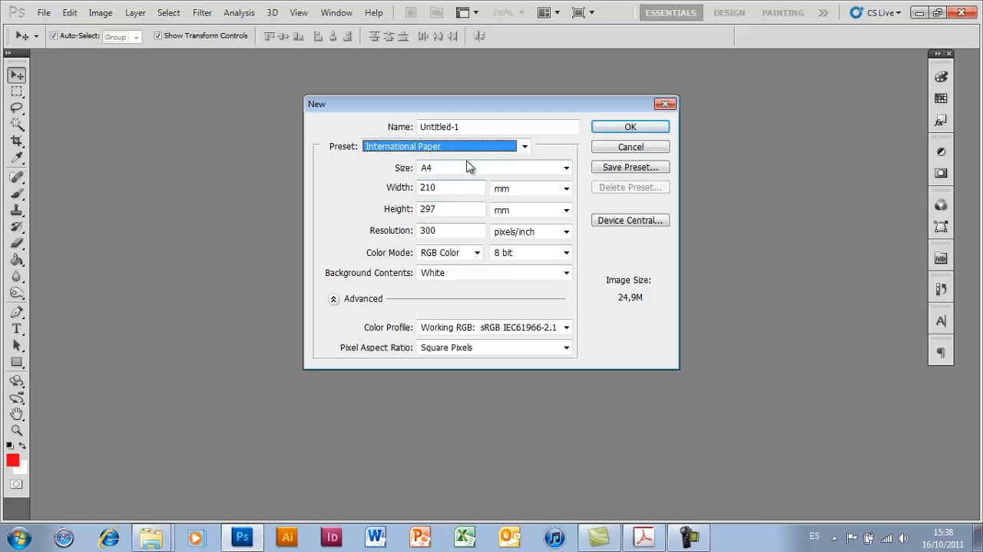
- Set the new document's size units to cm, and enter 20 for both width and height
double_click(455, 188)
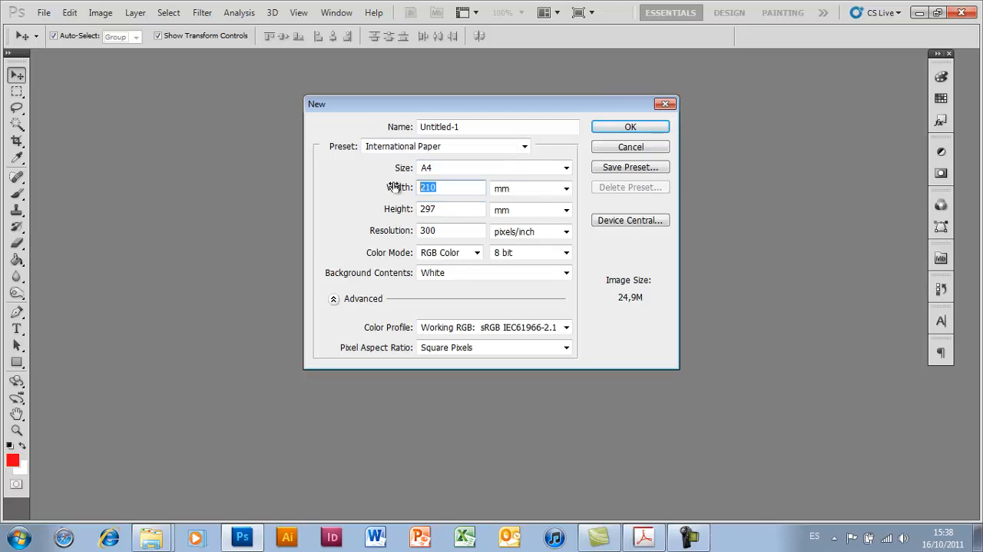
click(566, 188)
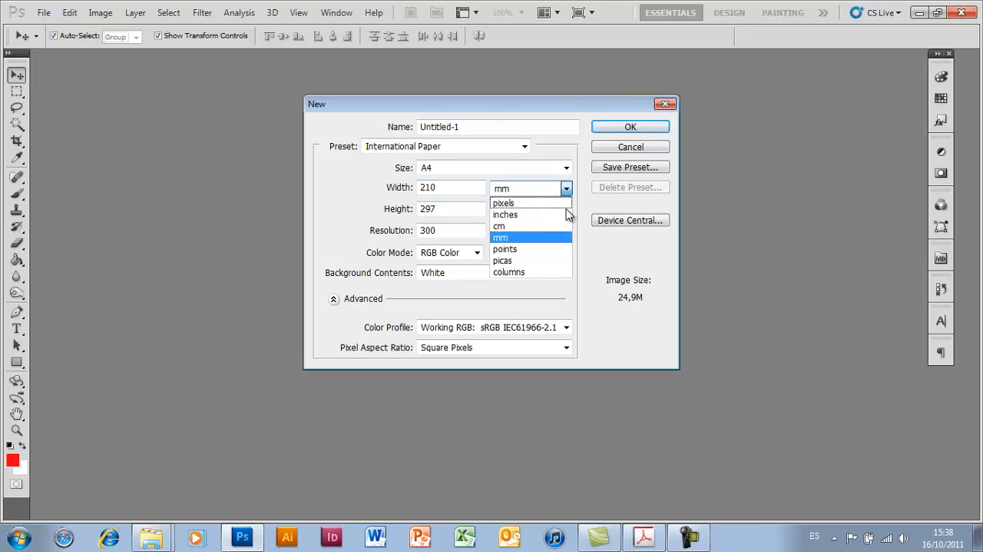
click(559, 226)
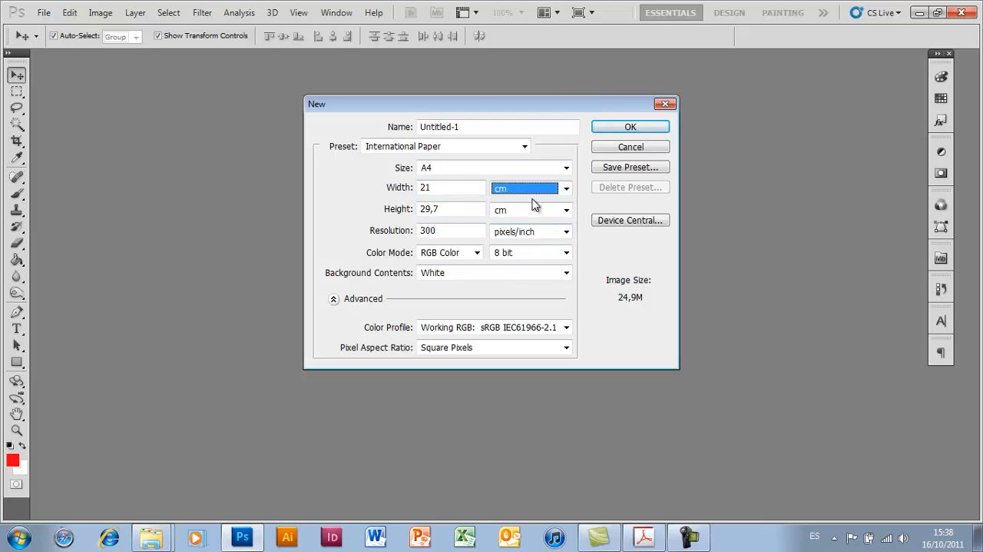
double_click(449, 186)
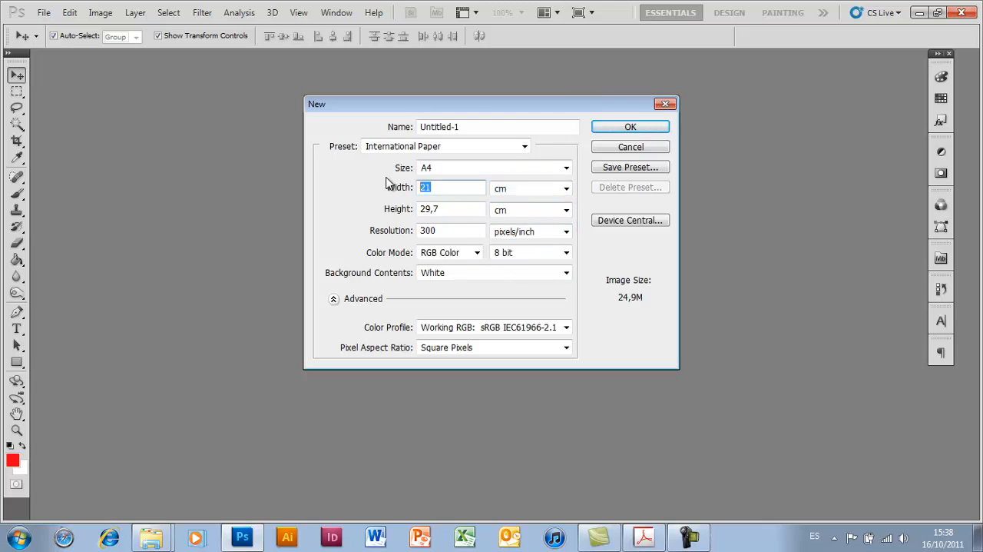
text(20)
key(Tab)
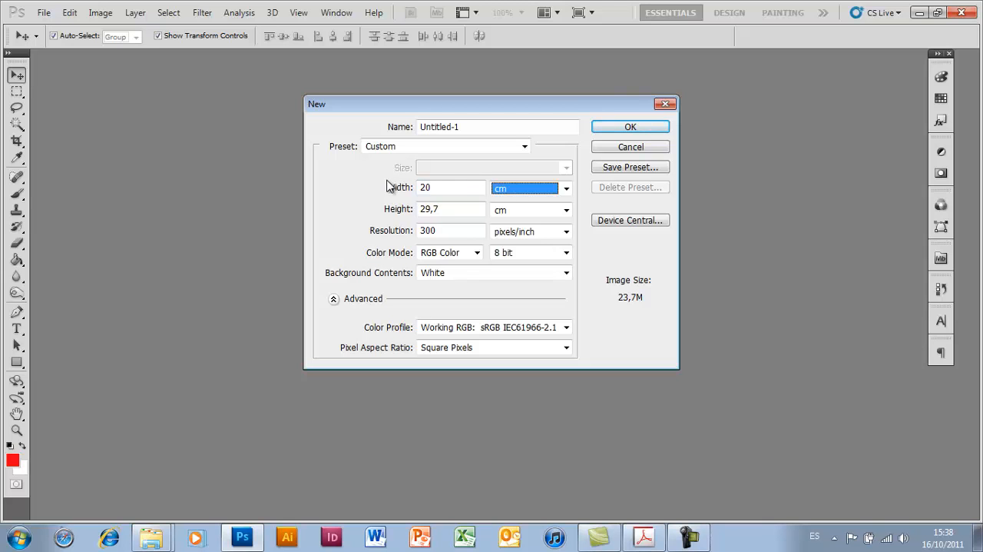
double_click(450, 208)
text(20)
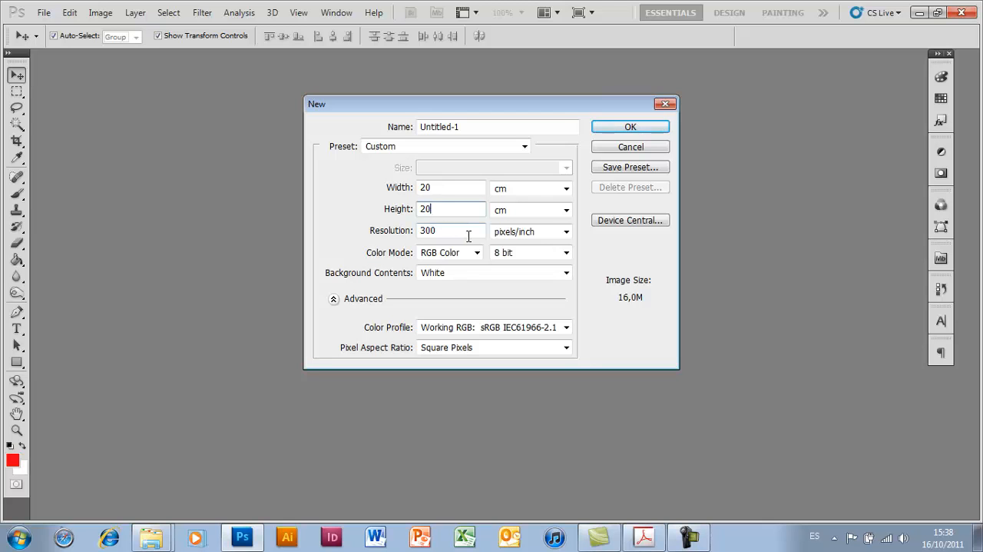
- Keep pixels/inch as the resolution unit and set the resolution to 72
click(551, 233)
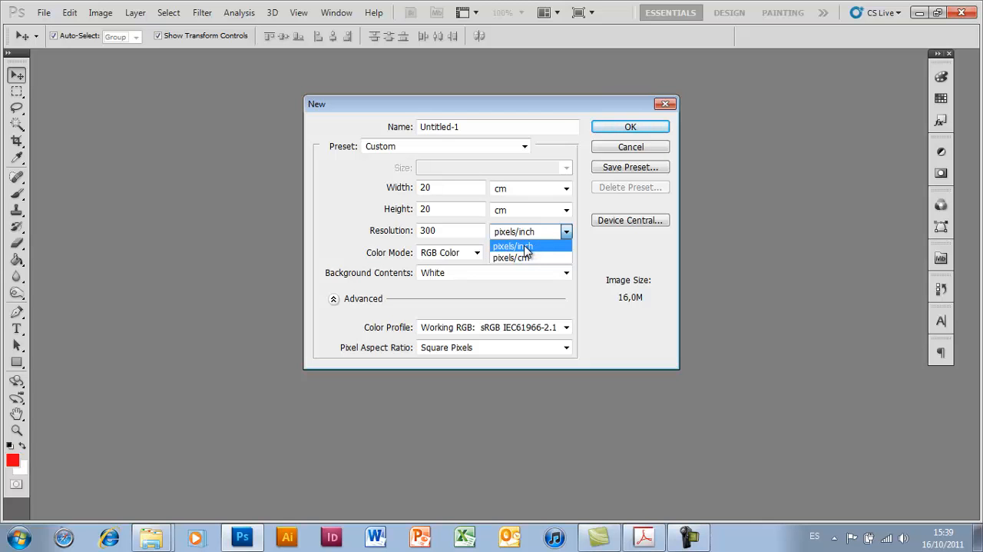
click(526, 248)
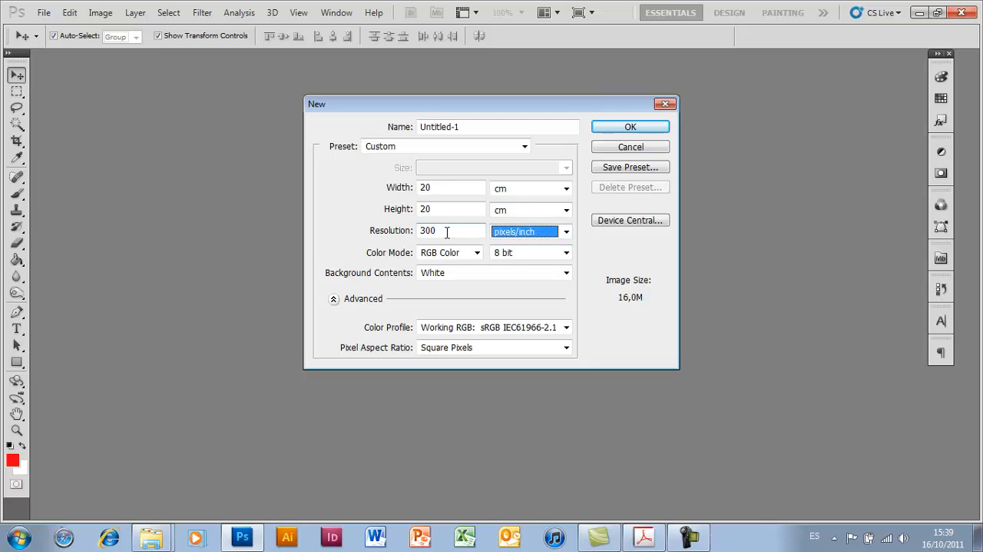
drag(447, 232, 370, 220)
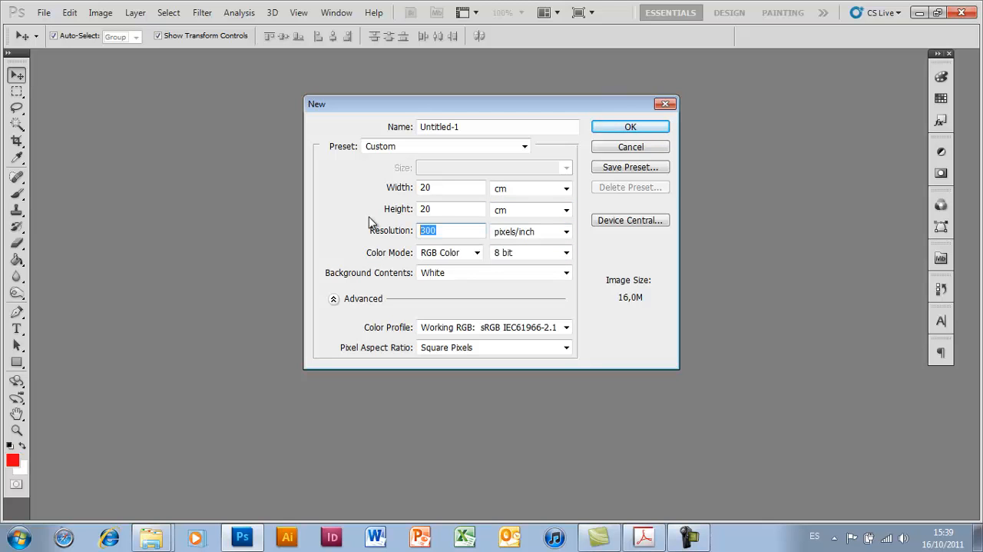
text(72)
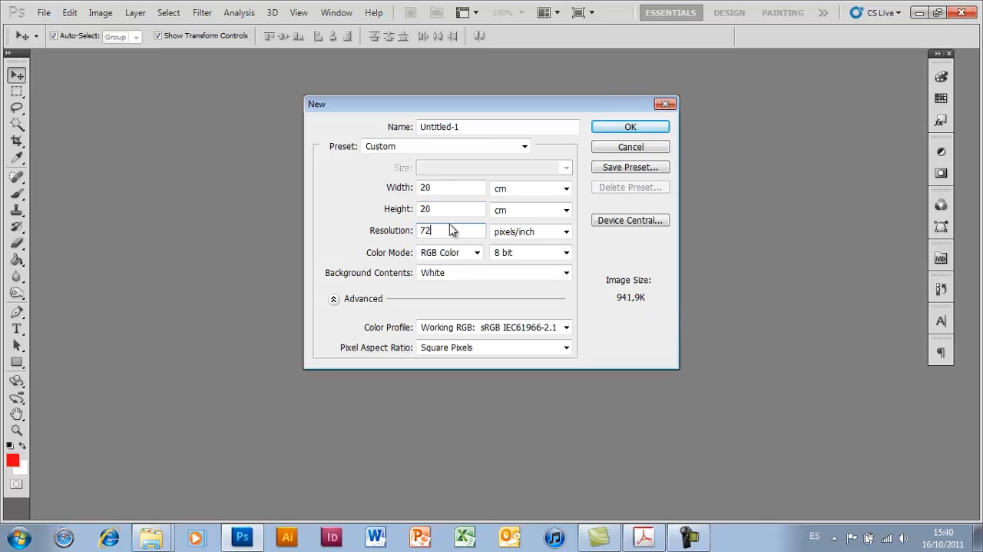
- Try resolutions of 150 and 300 pixels/inch for the new document to compare image sizes
drag(478, 230, 358, 197)
text(150)
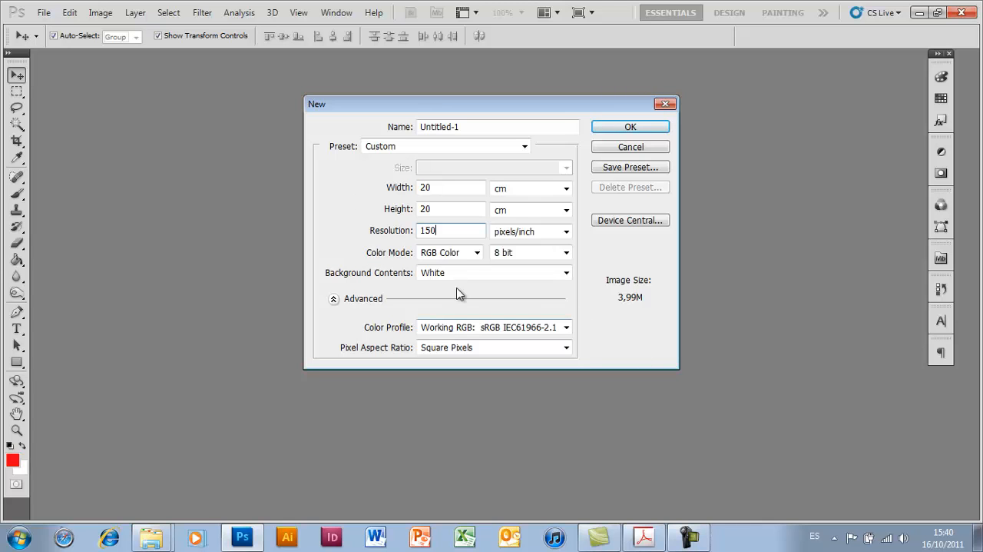
double_click(432, 231)
text(300)
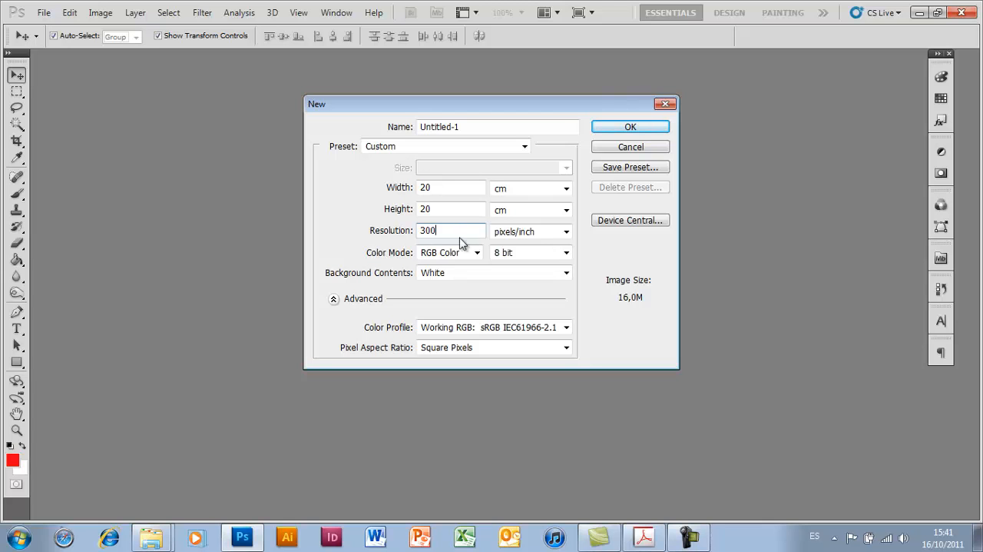
- Set the new document's resolution back to 72 pixels/inch
drag(439, 231, 352, 224)
text(7)
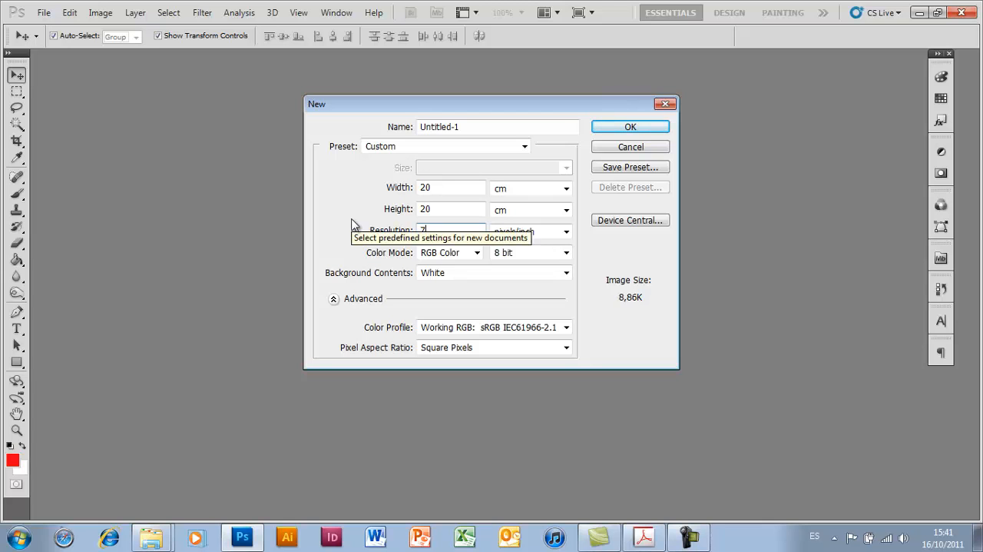
text(2)
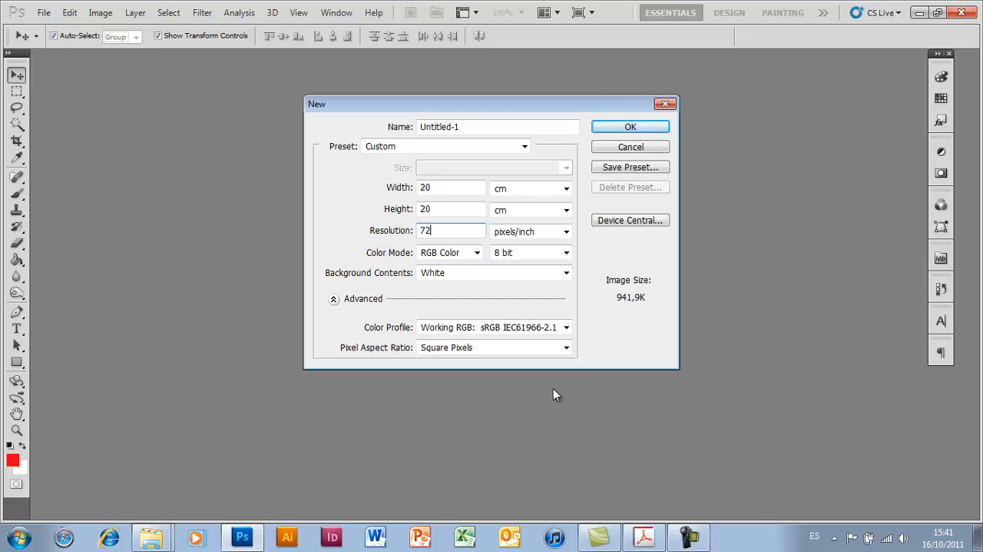
- Try the Grayscale color mode for the new document and return it to RGB Color
click(477, 252)
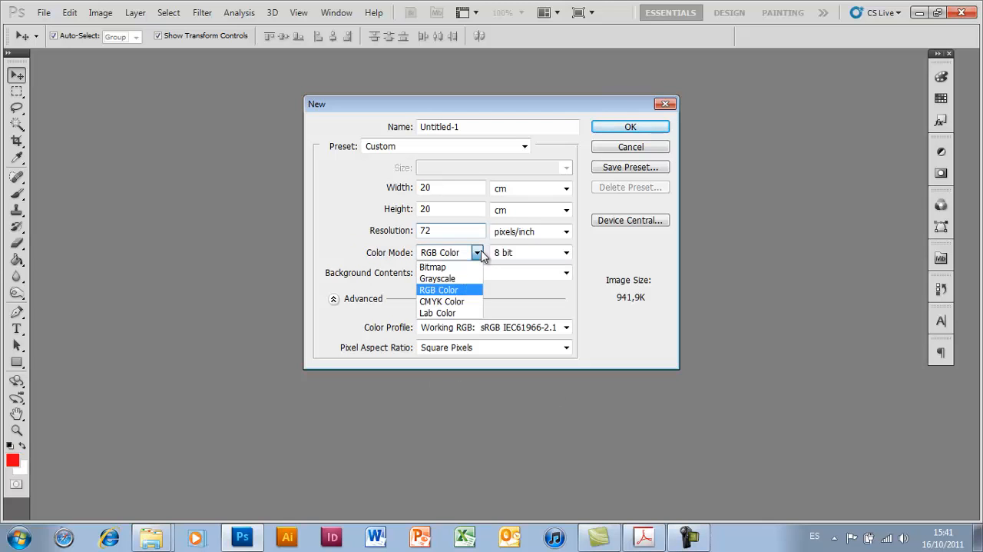
click(451, 279)
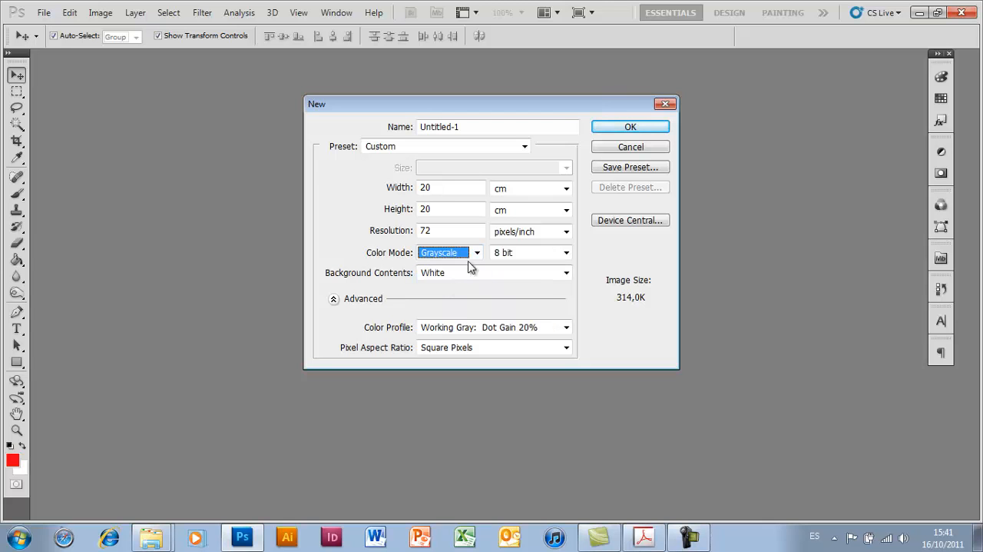
click(472, 259)
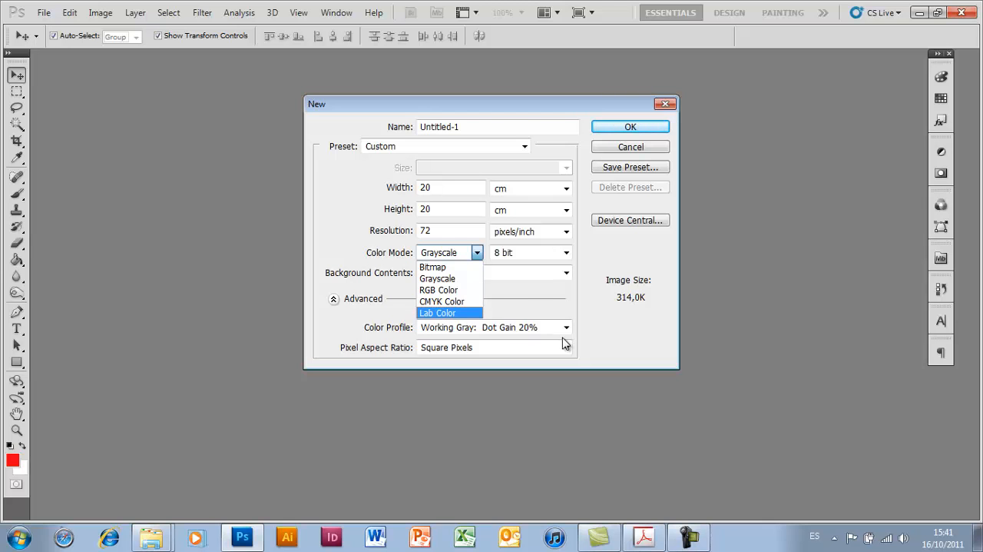
click(452, 290)
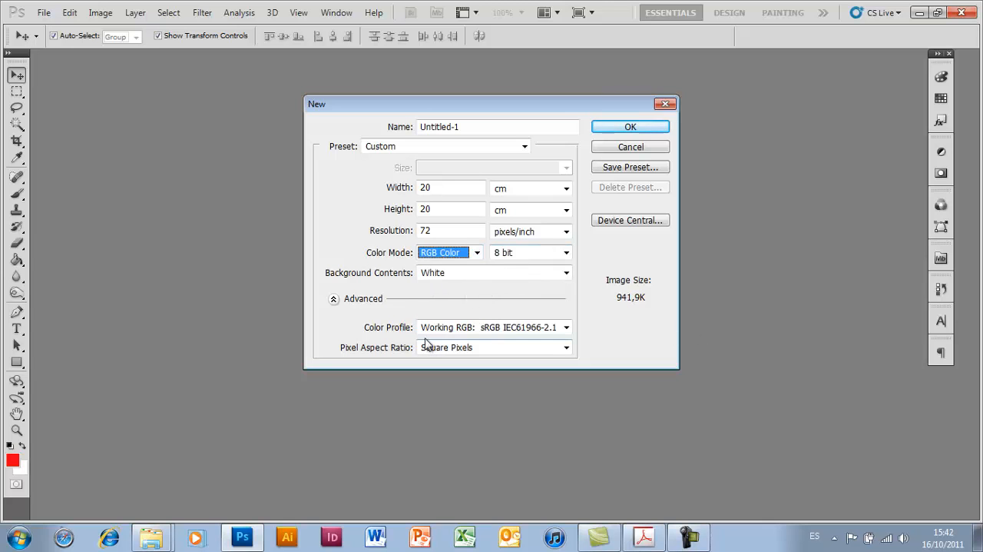
- Keep the background contents as White and the advanced options expanded, and create the document
click(566, 275)
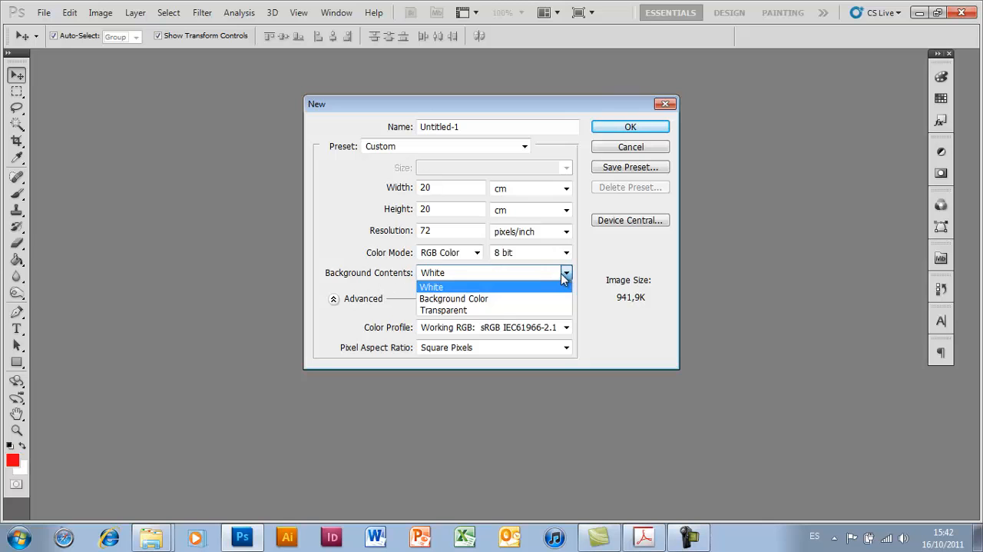
click(435, 287)
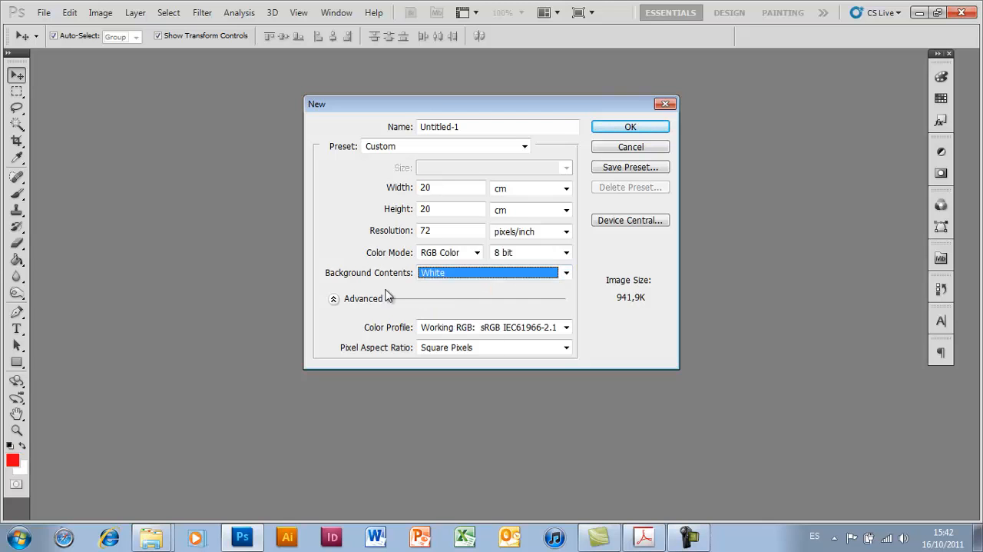
click(333, 299)
click(333, 299)
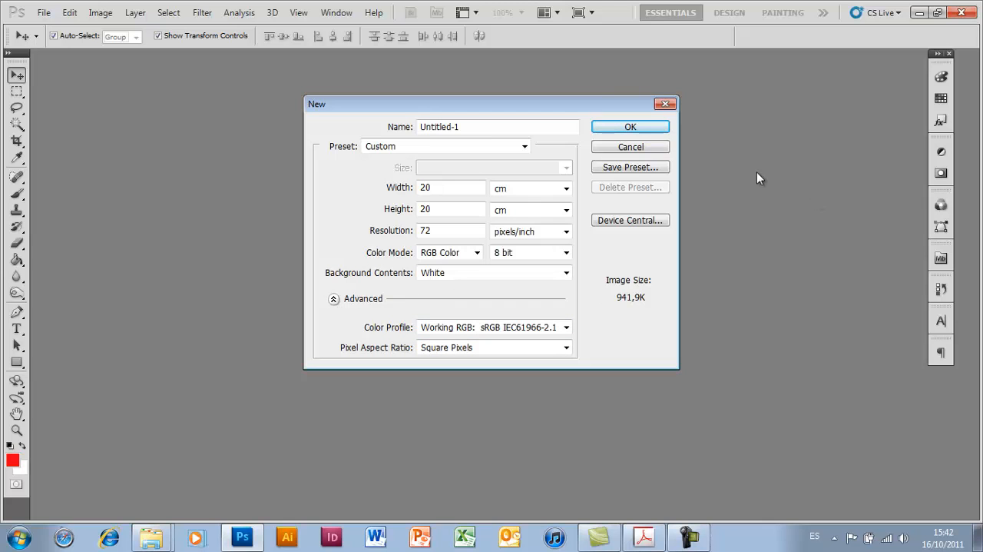
click(622, 129)
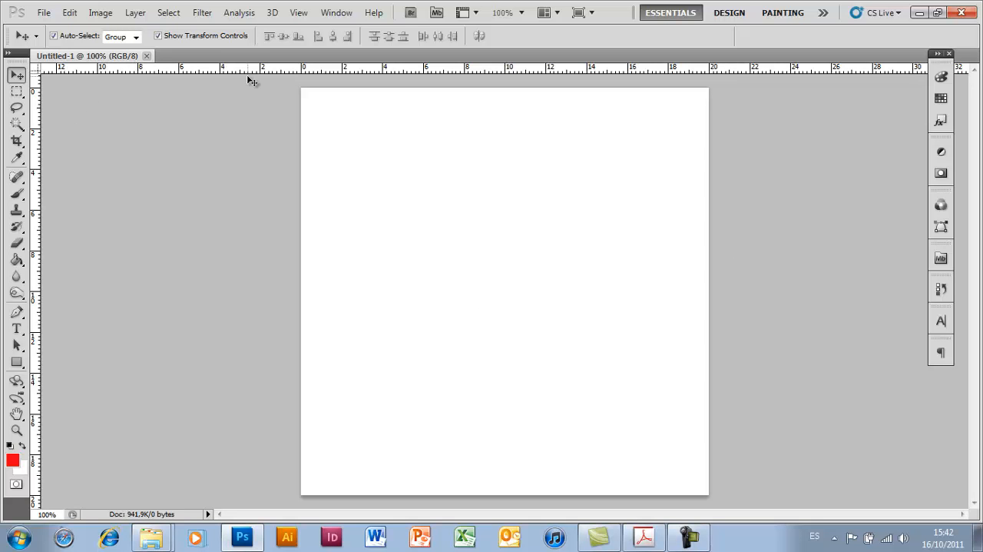
click(43, 13)
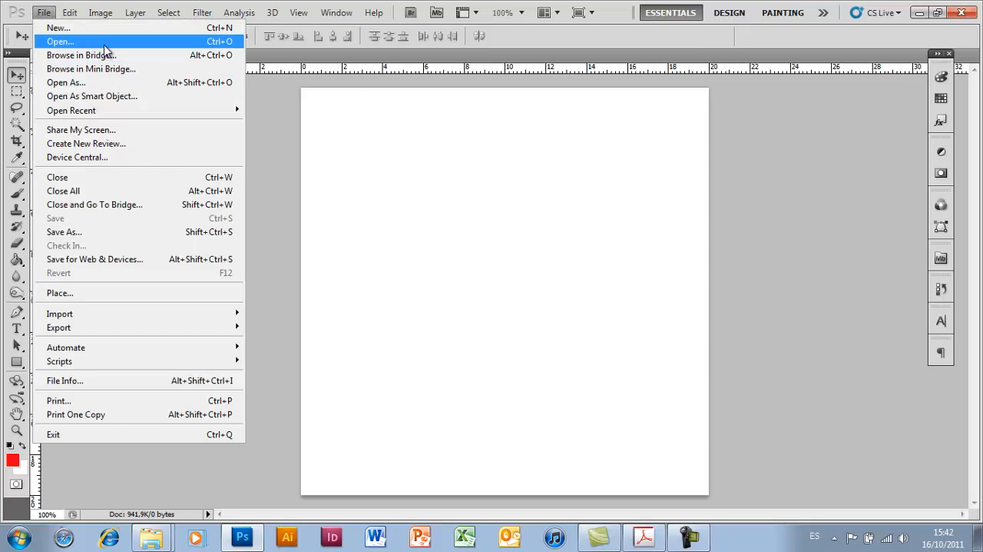
click(102, 39)
click(676, 332)
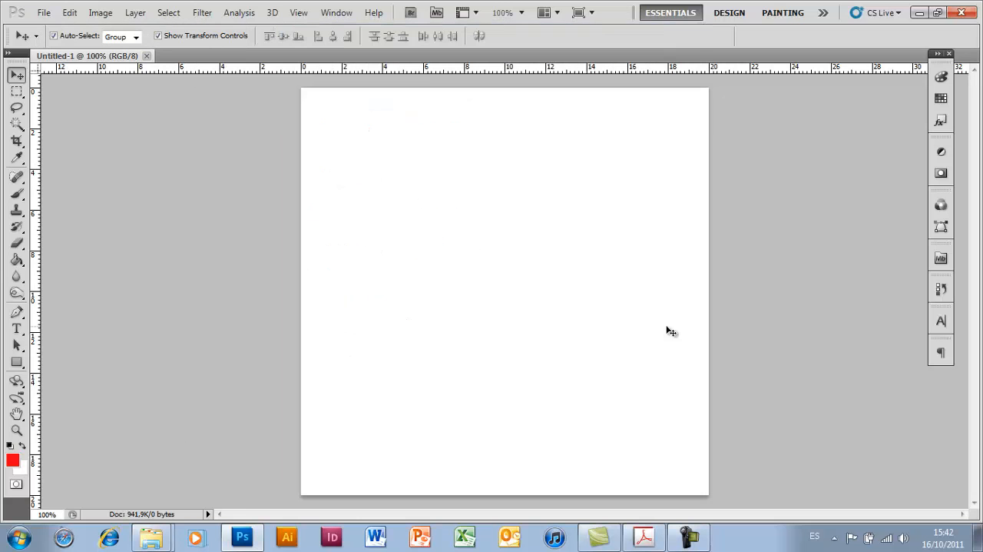
- Open the rubber duck image Pato.jpg from the desktop
click(44, 13)
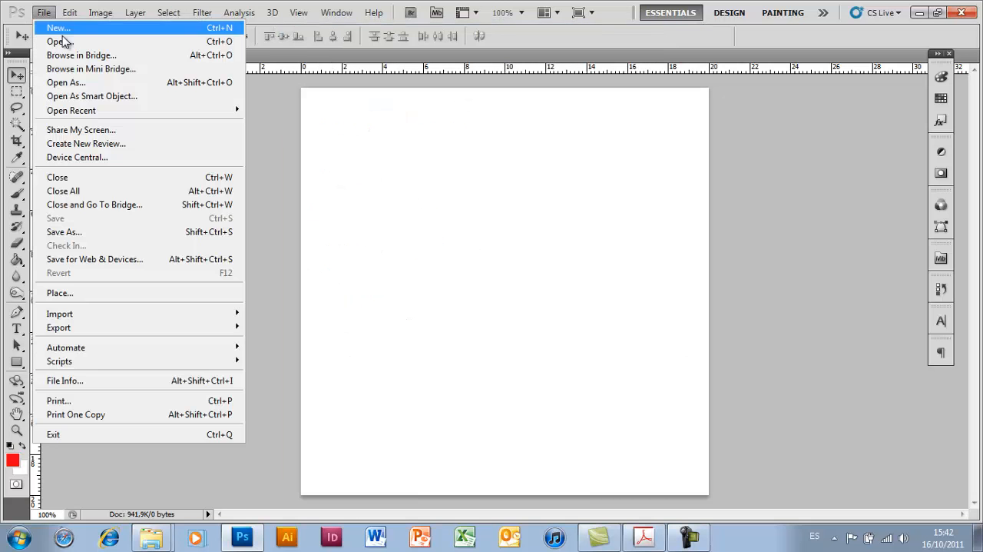
click(91, 43)
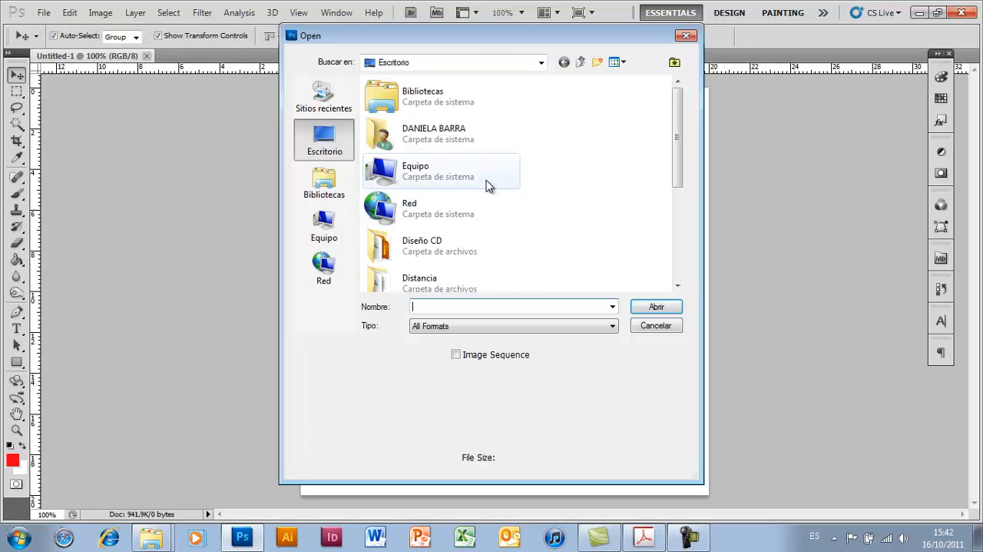
drag(679, 166, 675, 269)
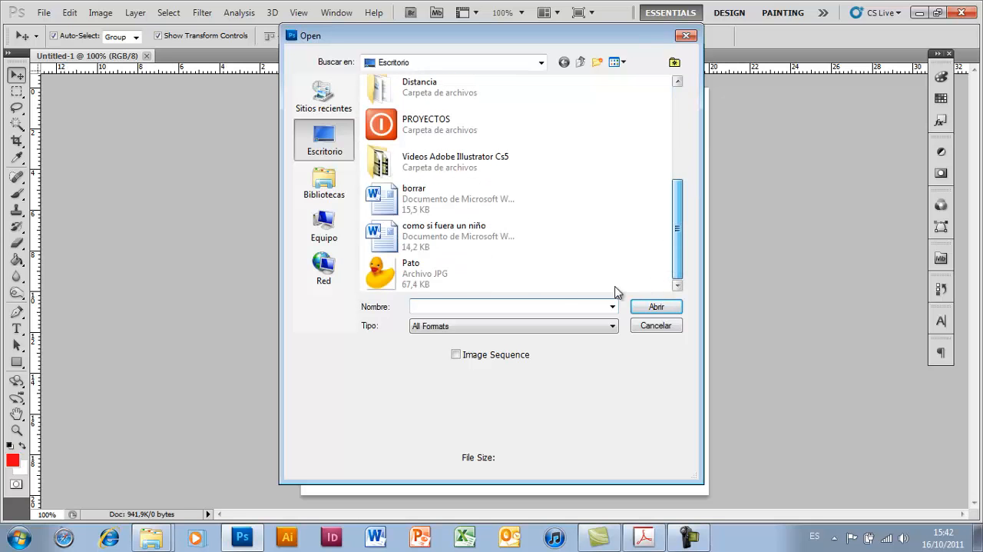
click(400, 286)
click(657, 307)
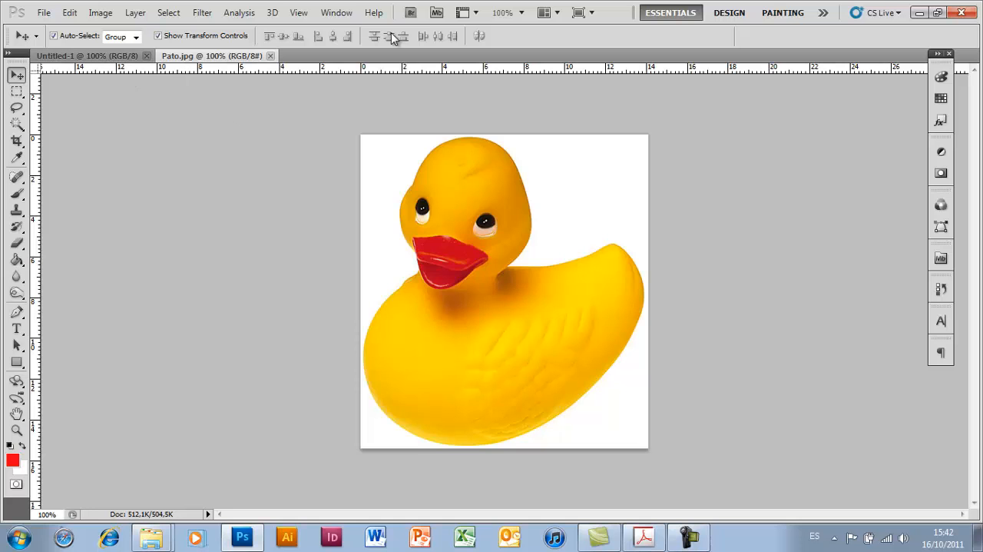
- Tile the blank document and Pato.jpg so both are shown side by side
click(338, 13)
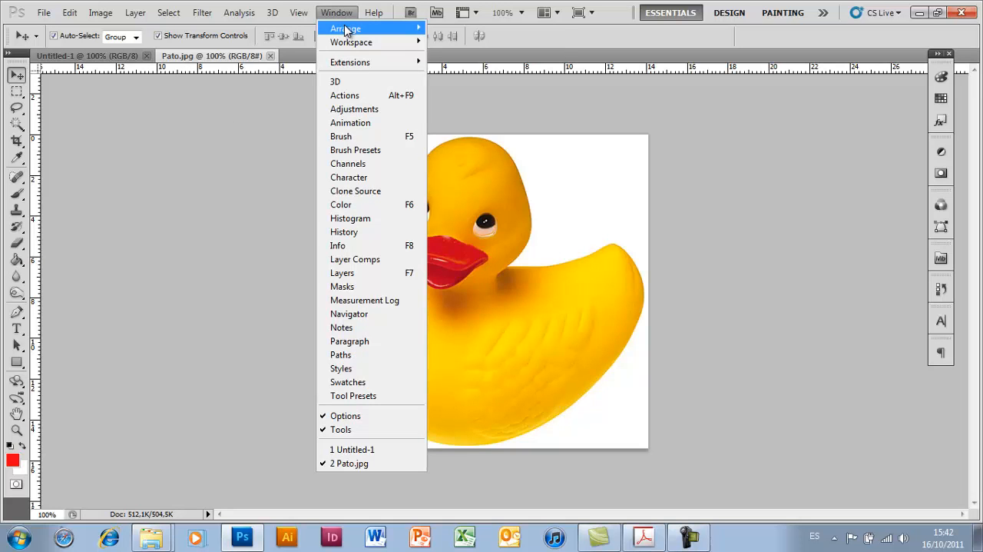
mouse_move(346, 30)
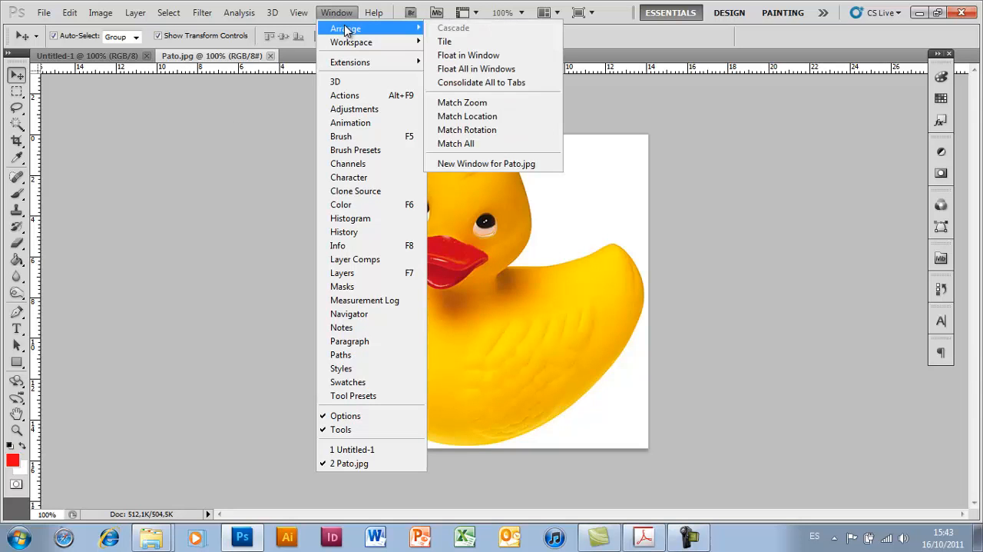
click(480, 43)
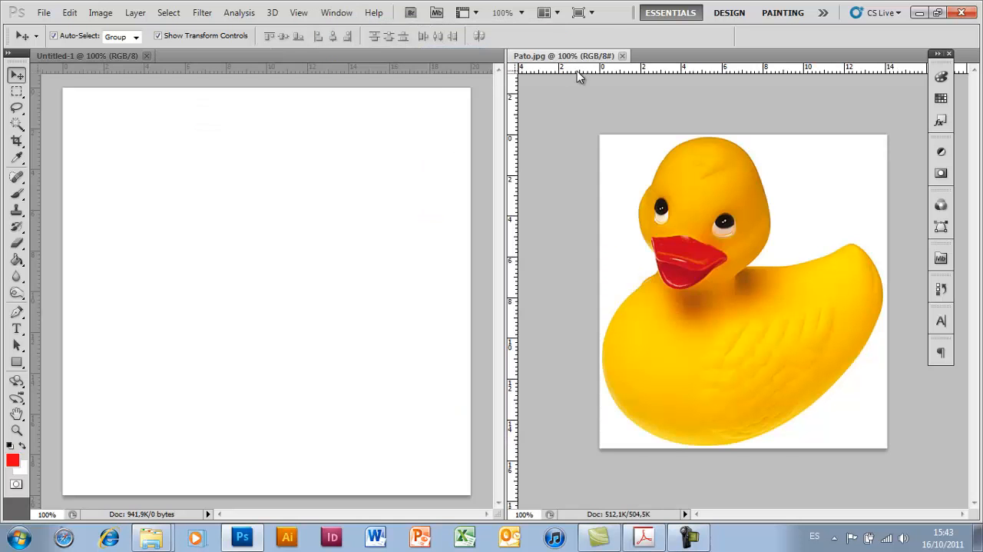
- Float Pato.jpg in its own window and arrange the open windows with Cascade
click(348, 15)
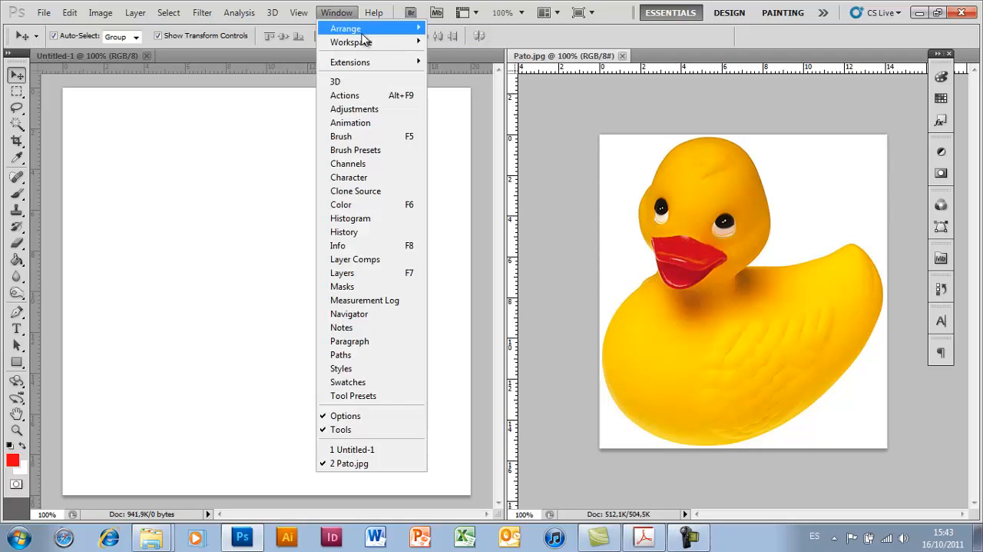
mouse_move(358, 28)
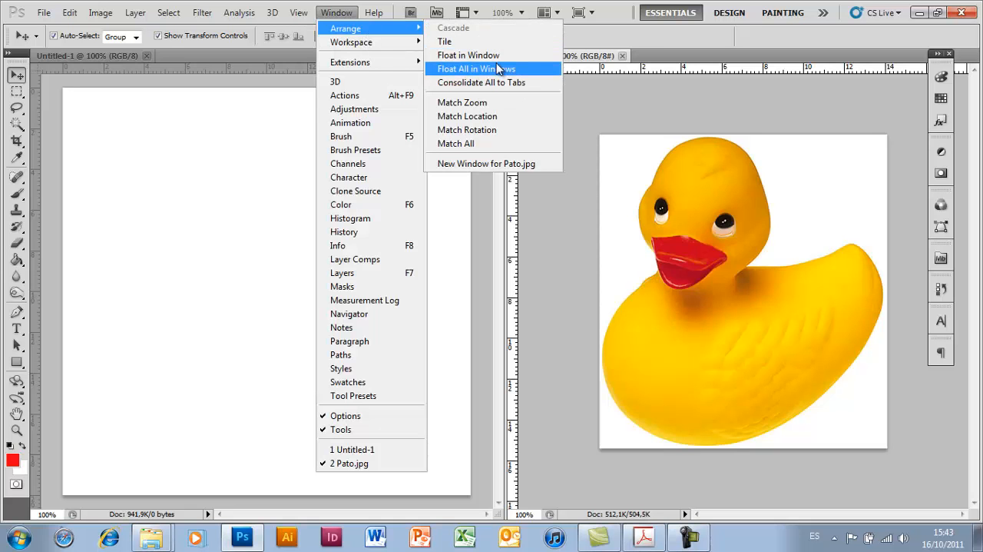
click(494, 59)
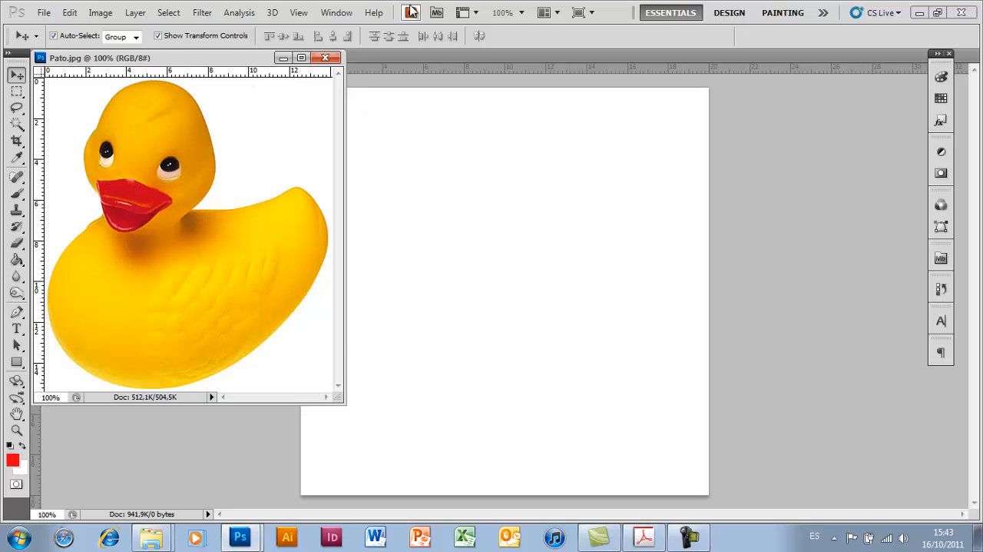
click(341, 14)
mouse_move(410, 29)
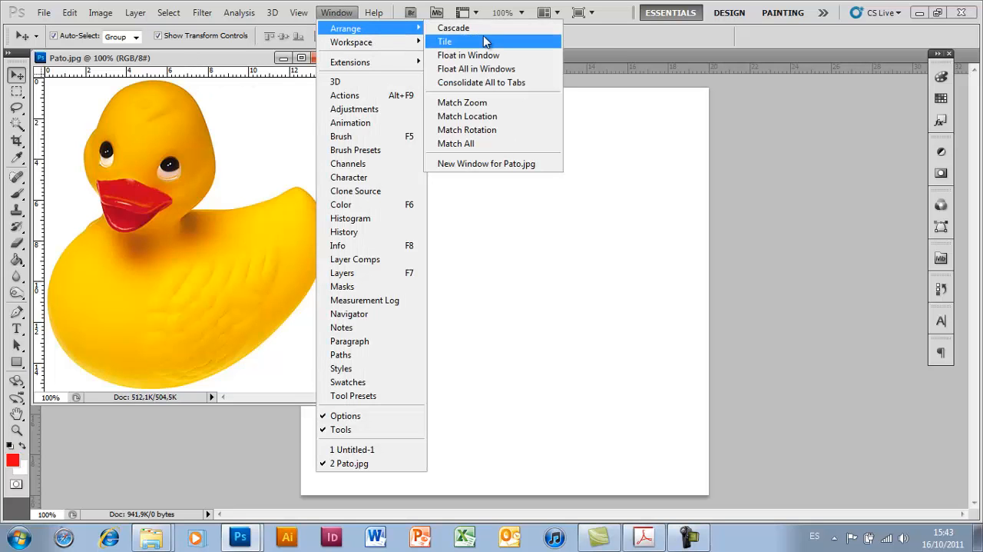
click(477, 31)
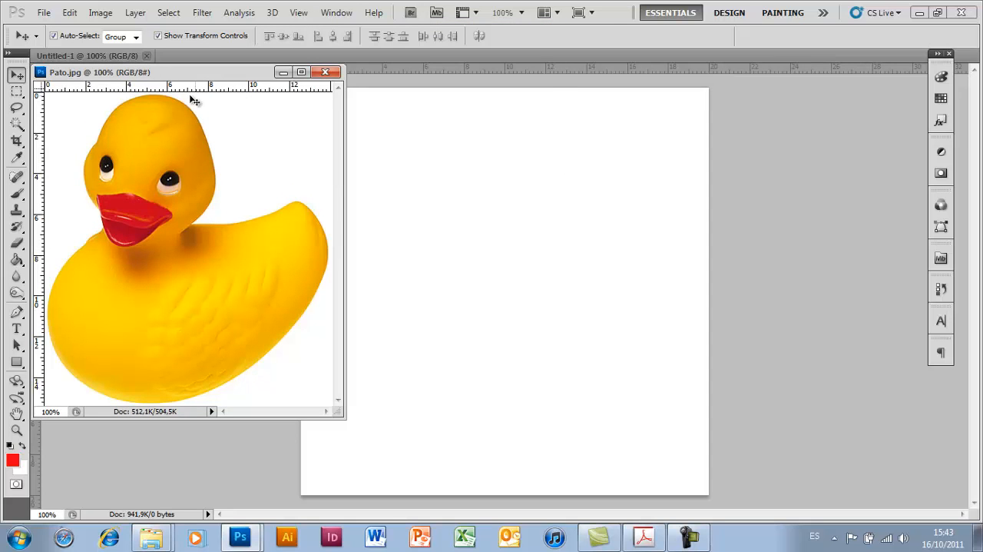
- Dock the floating Pato.jpg window back as a tab beside Untitled-1
drag(104, 72, 198, 61)
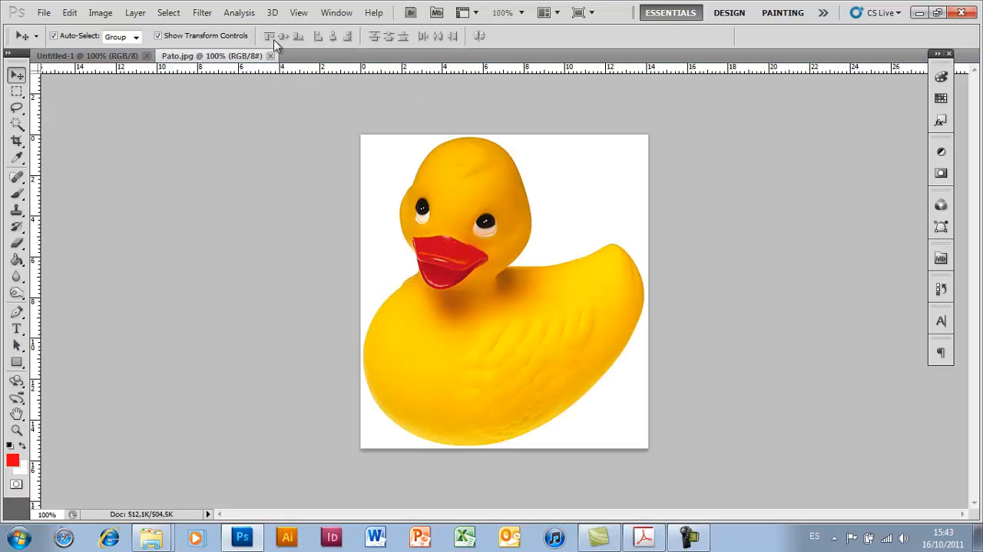
click(335, 13)
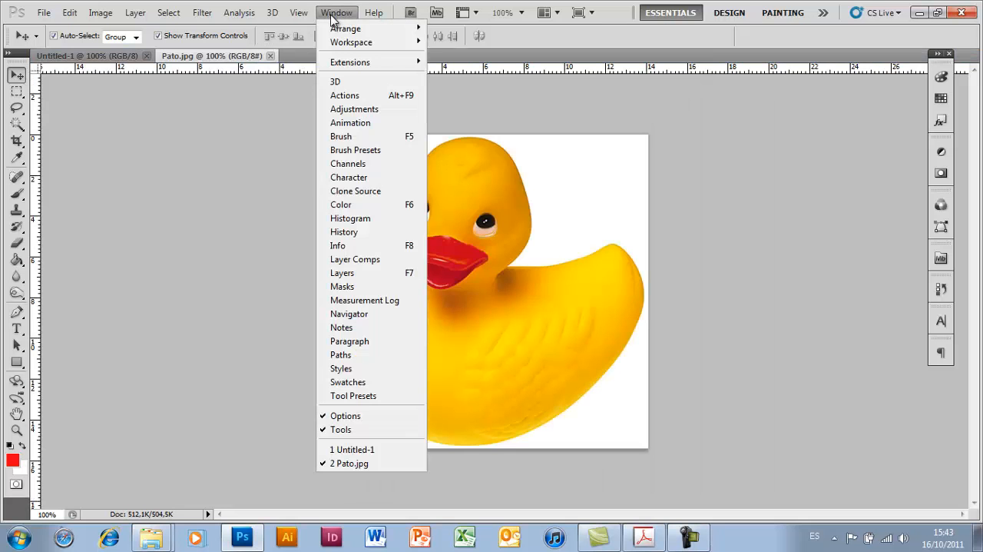
click(333, 15)
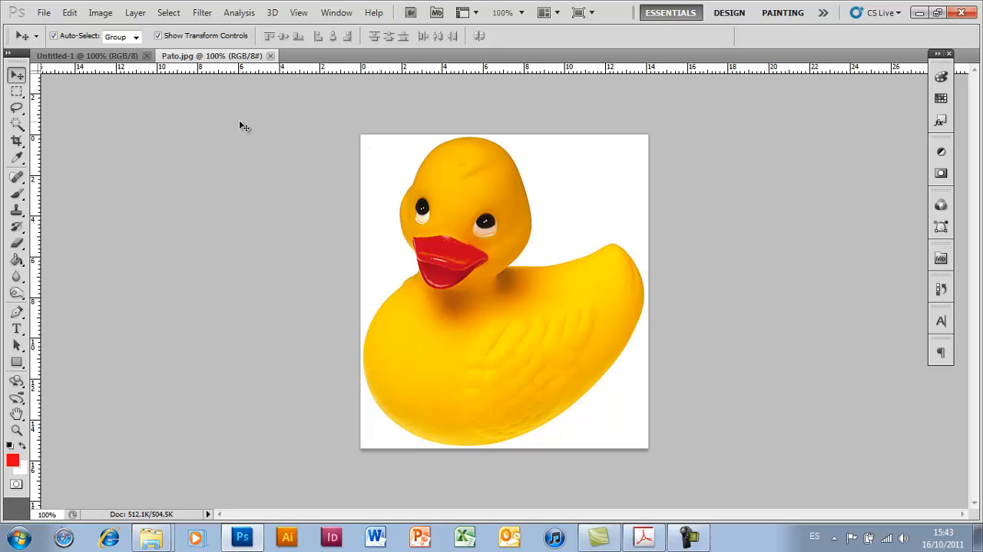
- Switch to the blank Untitled-1 document and paint a wavy red stroke across its middle with the Brush Tool
click(100, 60)
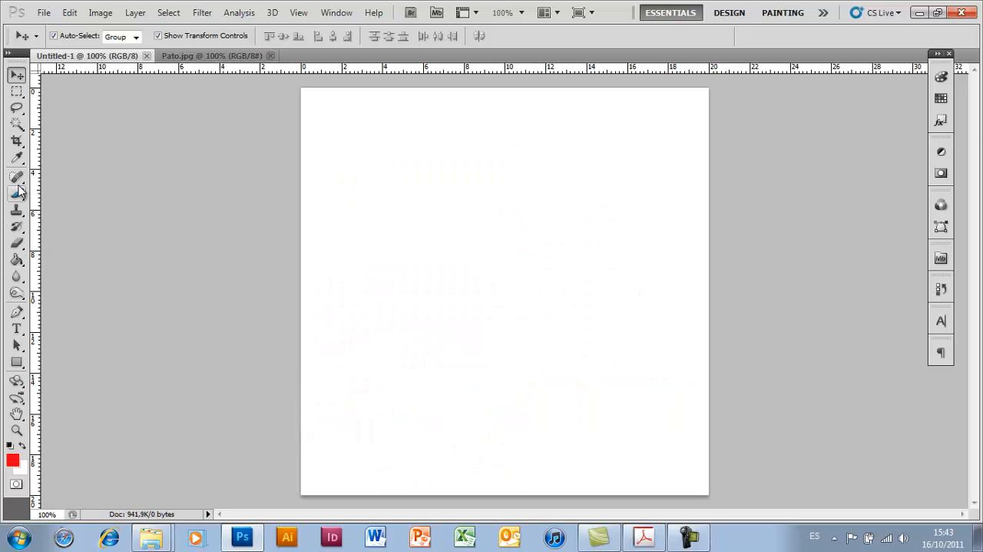
click(22, 159)
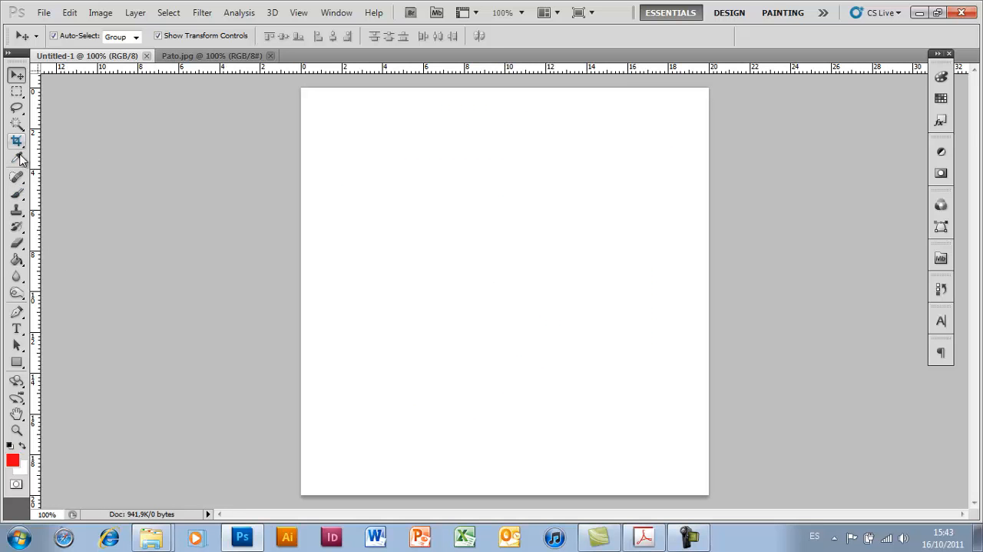
click(23, 196)
click(20, 196)
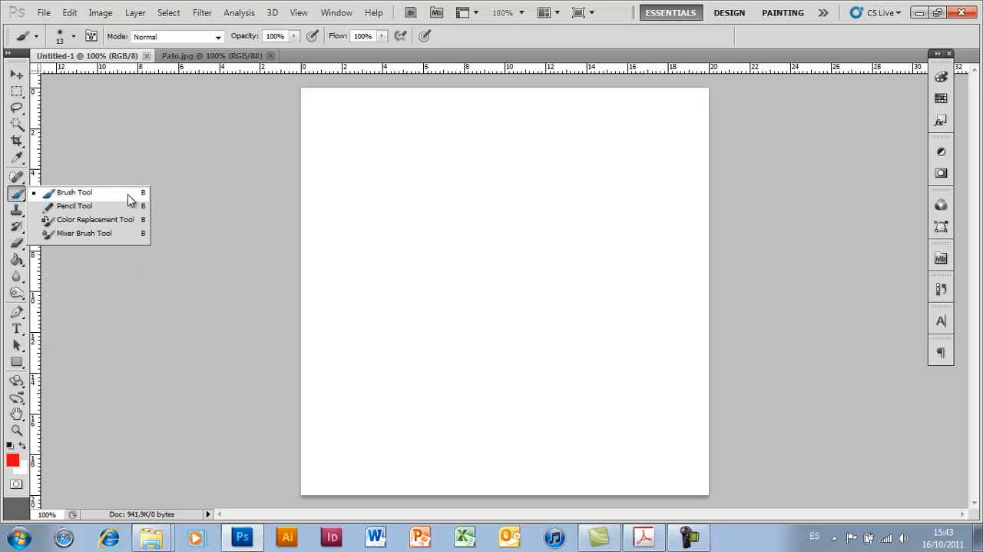
click(115, 192)
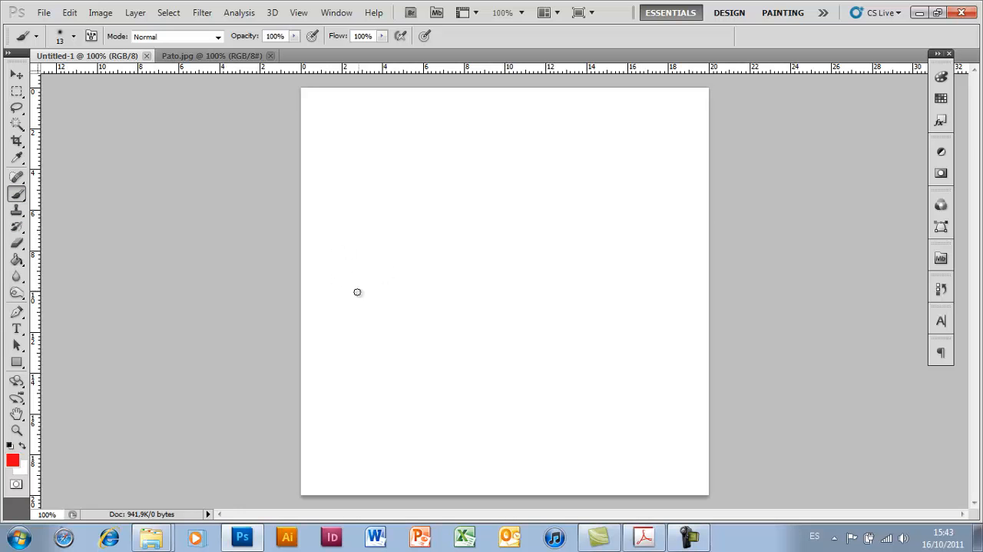
mouse_move(337, 298)
mouse_down()
mouse_move(371, 186)
mouse_move(367, 288)
mouse_move(424, 222)
mouse_move(444, 257)
mouse_move(520, 287)
mouse_move(593, 253)
mouse_move(682, 314)
mouse_up()
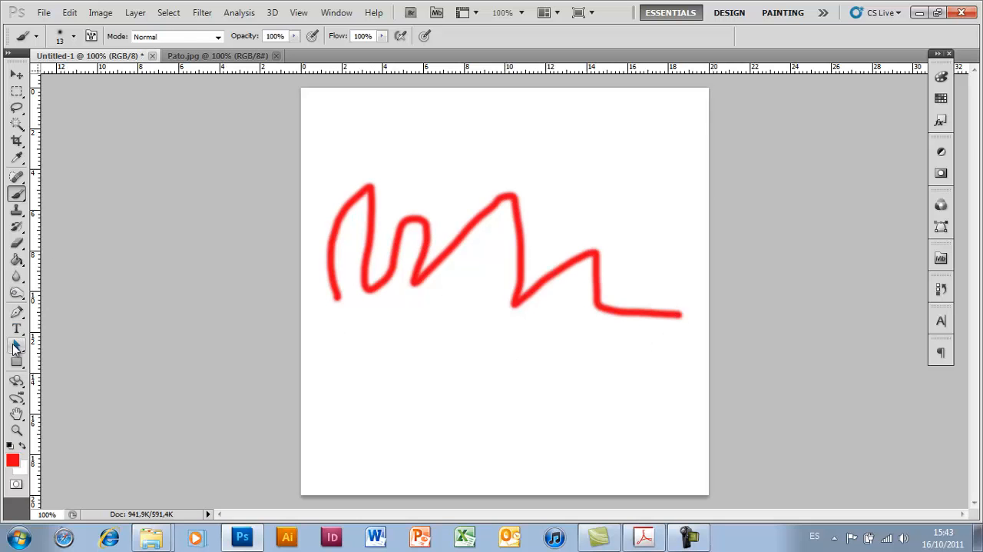
- Set the foreground color to dark red b80f1f and brush short strokes over the middle of the red scribble
click(15, 346)
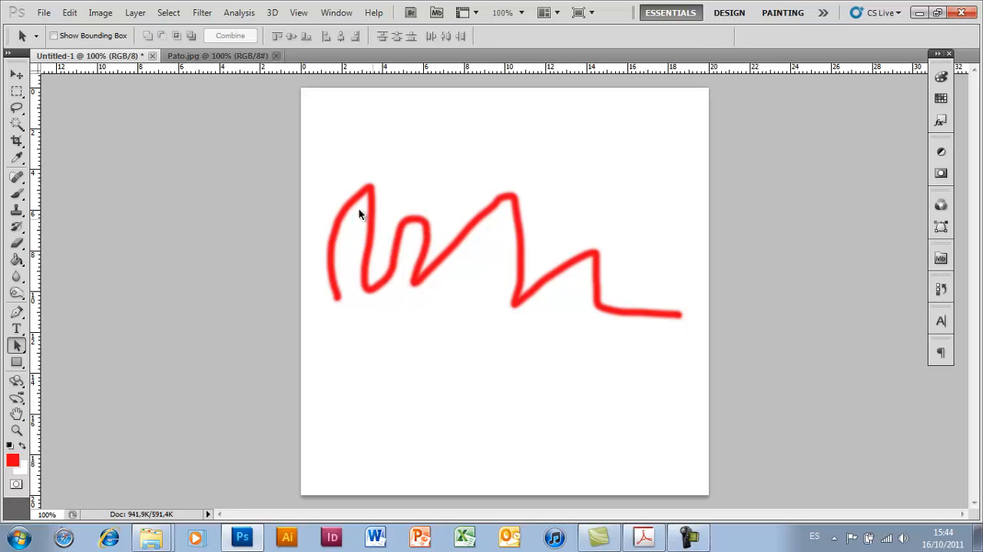
click(18, 196)
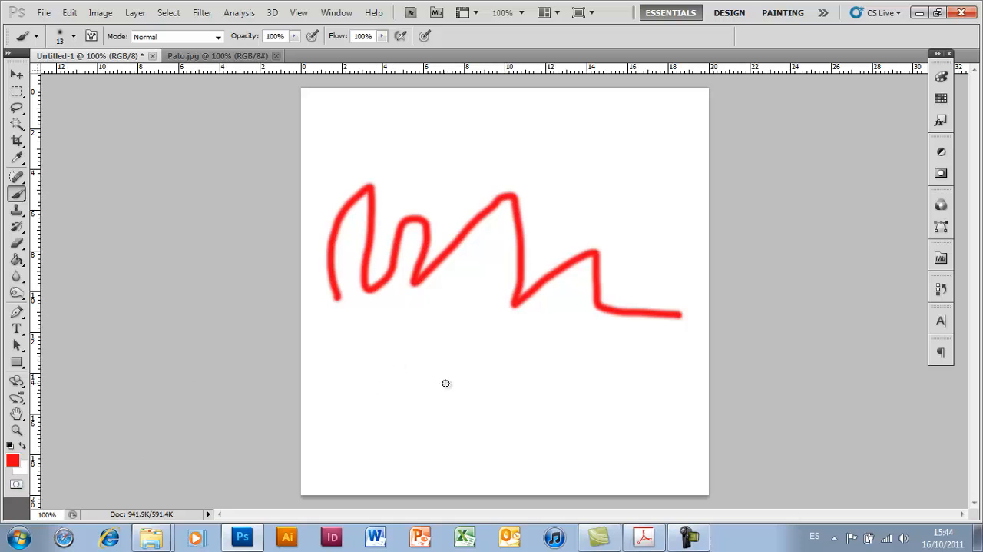
click(12, 461)
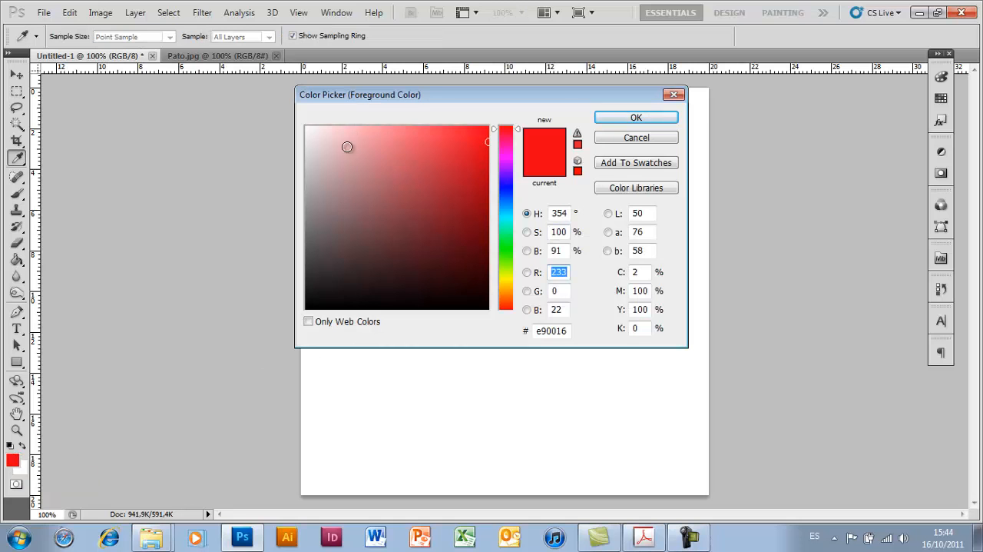
mouse_move(325, 140)
mouse_down()
mouse_move(414, 200)
mouse_move(459, 141)
mouse_move(471, 173)
mouse_up()
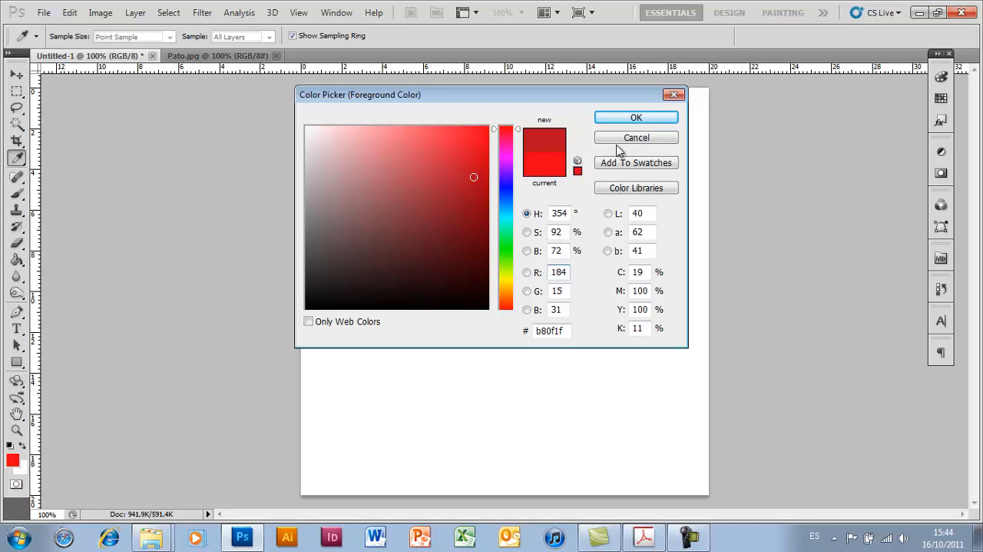
click(636, 119)
key(b)
drag(449, 283, 592, 222)
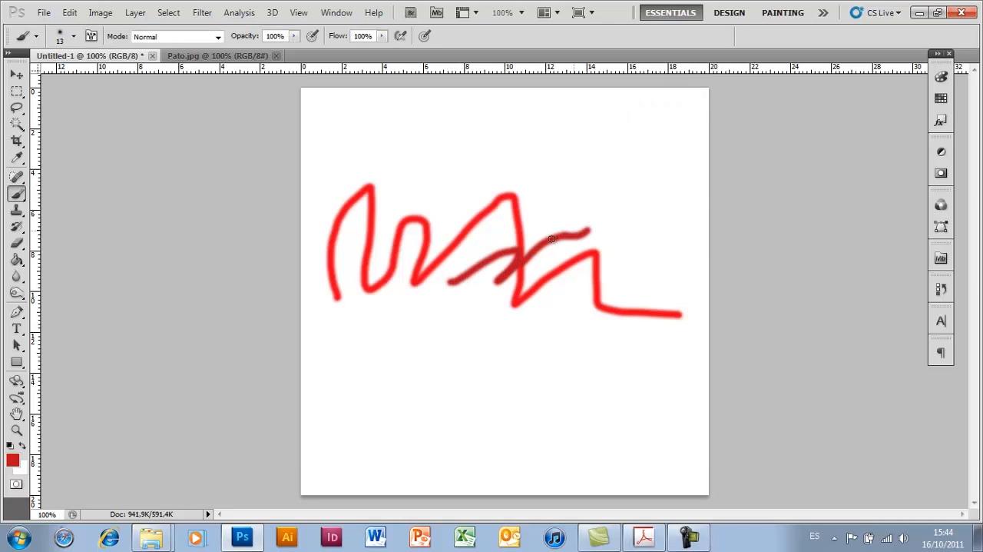
- Swap the foreground and background colors and paint white over the left part of the red scribble
click(19, 467)
click(608, 137)
click(23, 445)
mouse_move(342, 291)
mouse_down()
mouse_move(352, 233)
mouse_move(318, 295)
mouse_move(355, 188)
mouse_move(342, 225)
mouse_move(350, 212)
mouse_move(362, 230)
mouse_move(335, 219)
mouse_up()
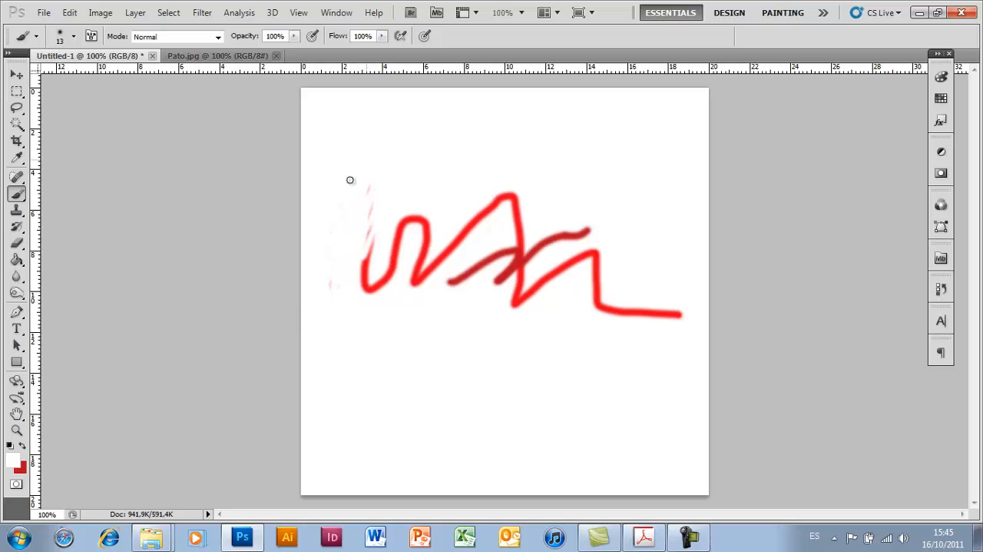
mouse_move(364, 262)
mouse_down()
mouse_move(381, 198)
mouse_move(360, 294)
mouse_move(375, 303)
mouse_move(409, 249)
mouse_move(418, 202)
mouse_move(383, 207)
mouse_move(383, 281)
mouse_move(422, 251)
mouse_move(398, 232)
mouse_move(421, 215)
mouse_move(475, 212)
mouse_move(380, 244)
mouse_move(392, 250)
mouse_move(367, 232)
mouse_move(447, 235)
mouse_move(371, 275)
mouse_move(448, 280)
mouse_move(409, 288)
mouse_move(438, 264)
mouse_up()
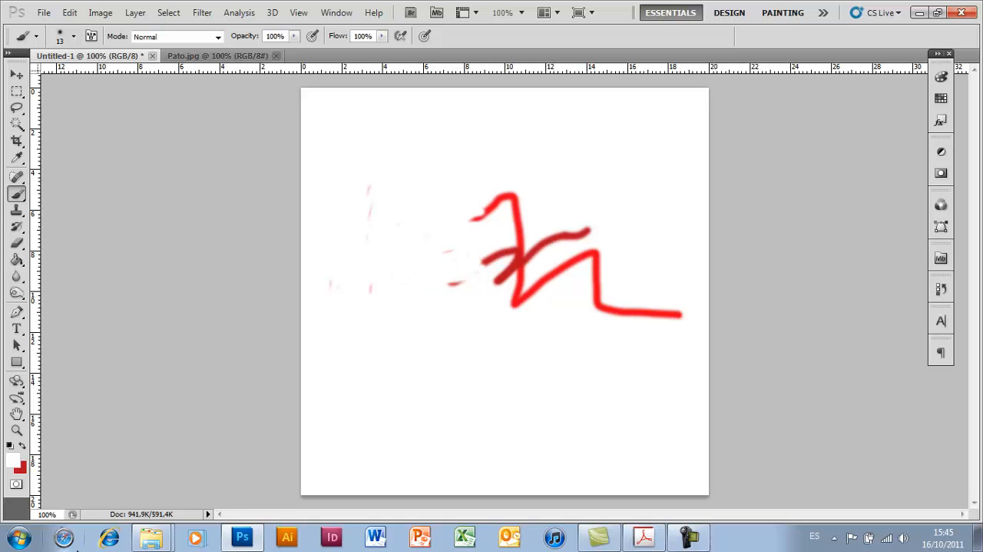
- Reset the colors to the default black and white and set the foreground color's red value to 255
click(22, 445)
click(22, 445)
click(22, 445)
click(11, 445)
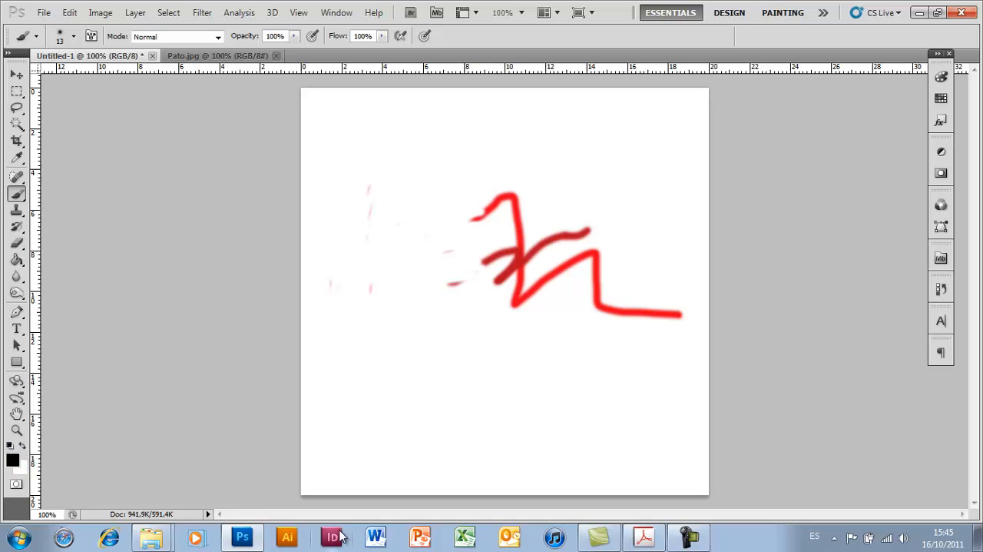
click(11, 459)
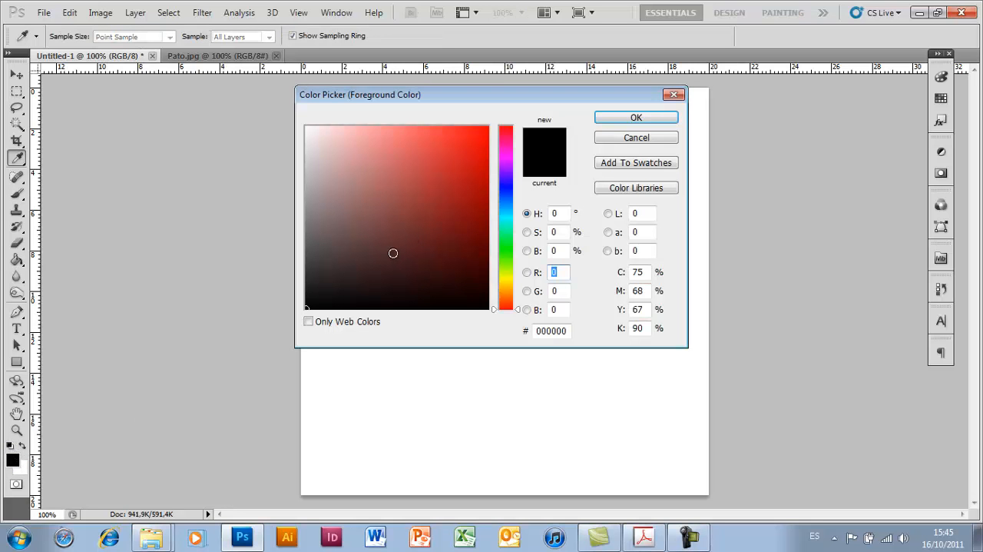
text(255)
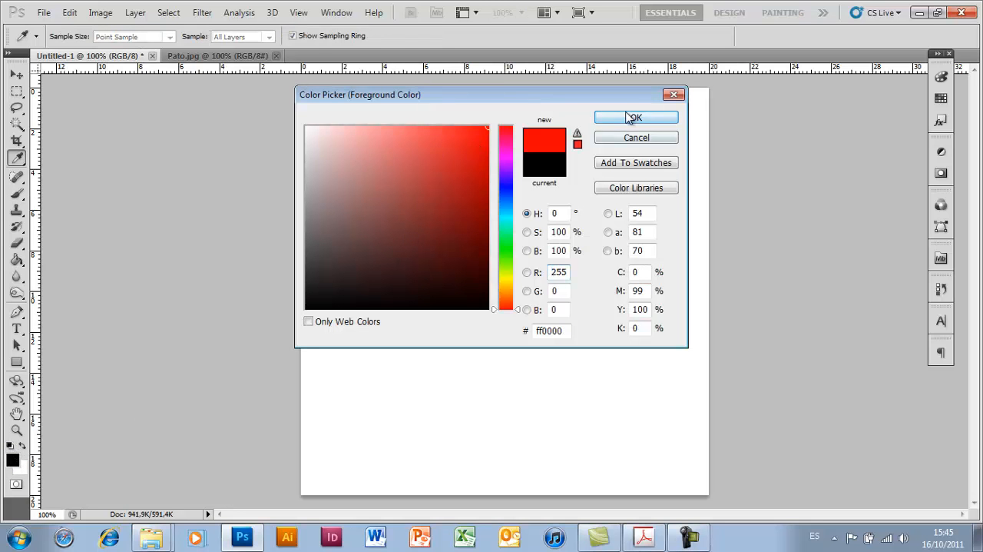
click(635, 117)
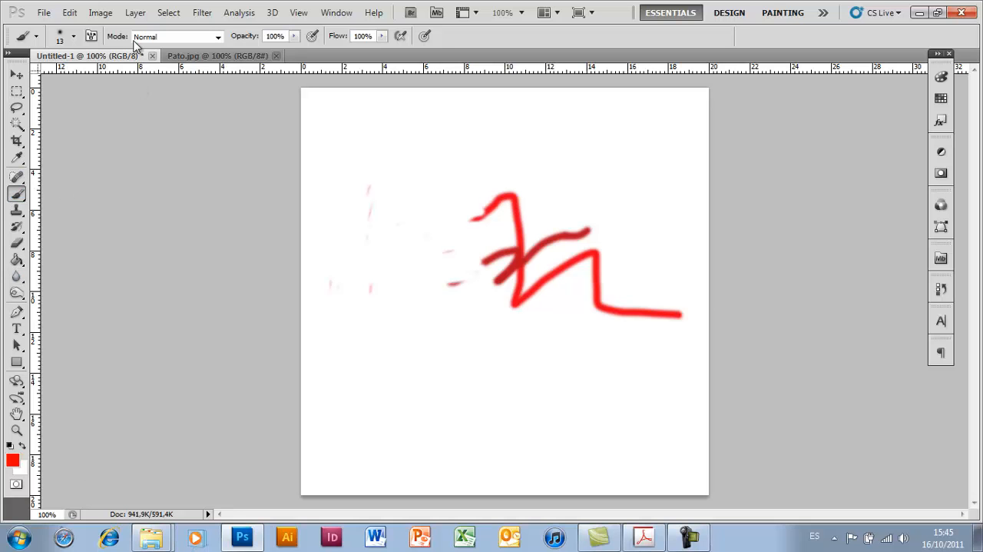
- Choose a hard round brush with 100% hardness, set its size to 80 px and paint thickly over the remaining scribble
click(73, 37)
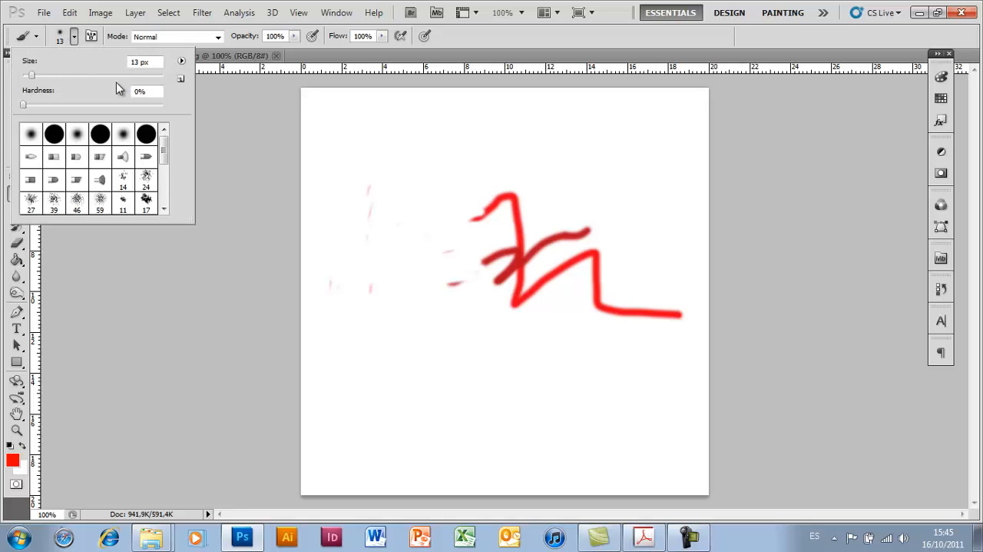
click(55, 136)
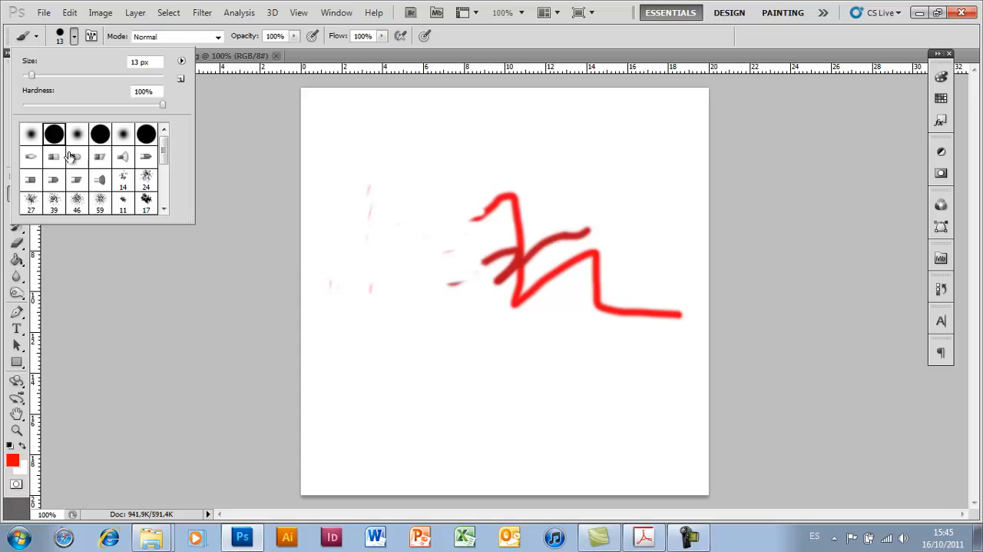
click(103, 140)
click(146, 137)
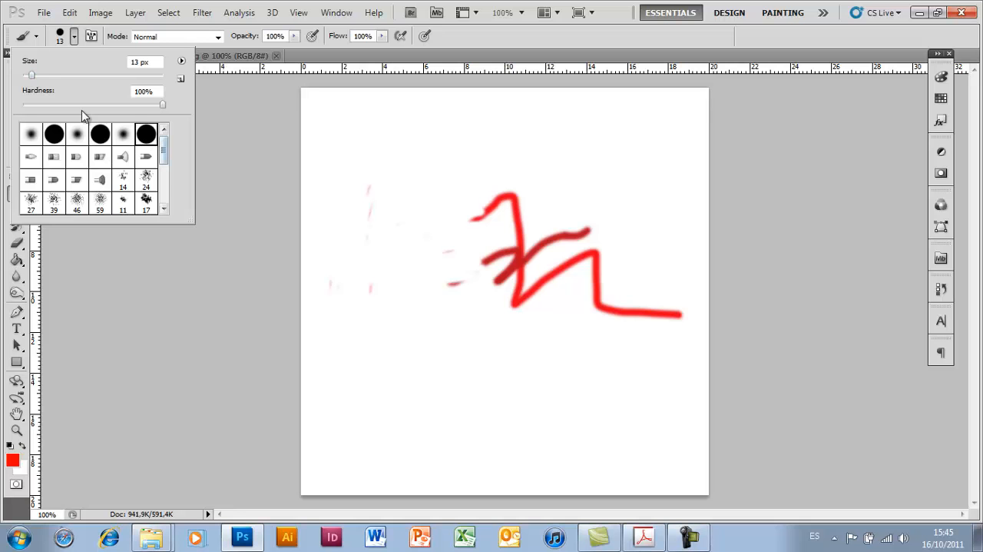
drag(34, 76, 77, 76)
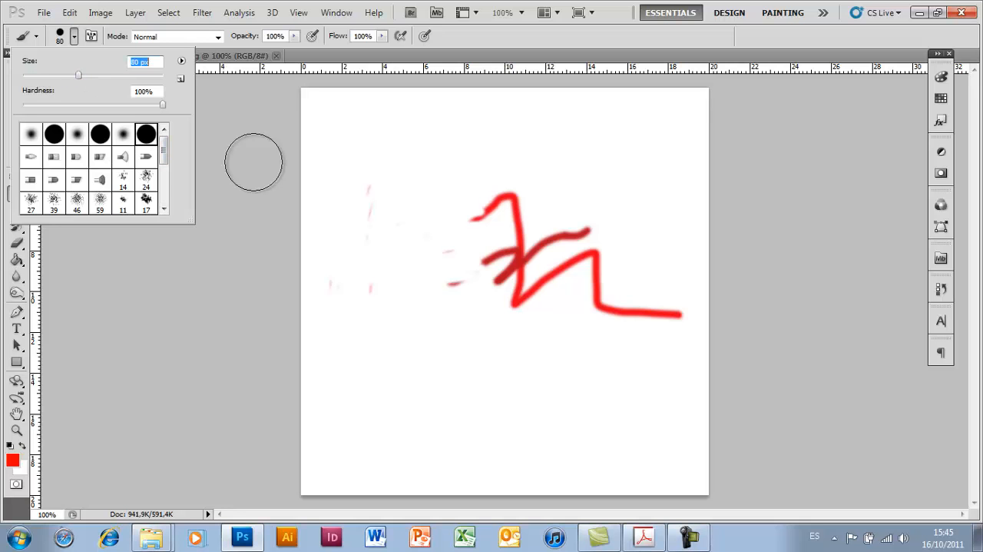
mouse_move(478, 206)
mouse_down()
mouse_move(461, 244)
mouse_move(499, 206)
mouse_move(475, 233)
mouse_move(526, 235)
mouse_move(499, 272)
mouse_move(516, 273)
mouse_move(505, 289)
mouse_move(659, 315)
mouse_up()
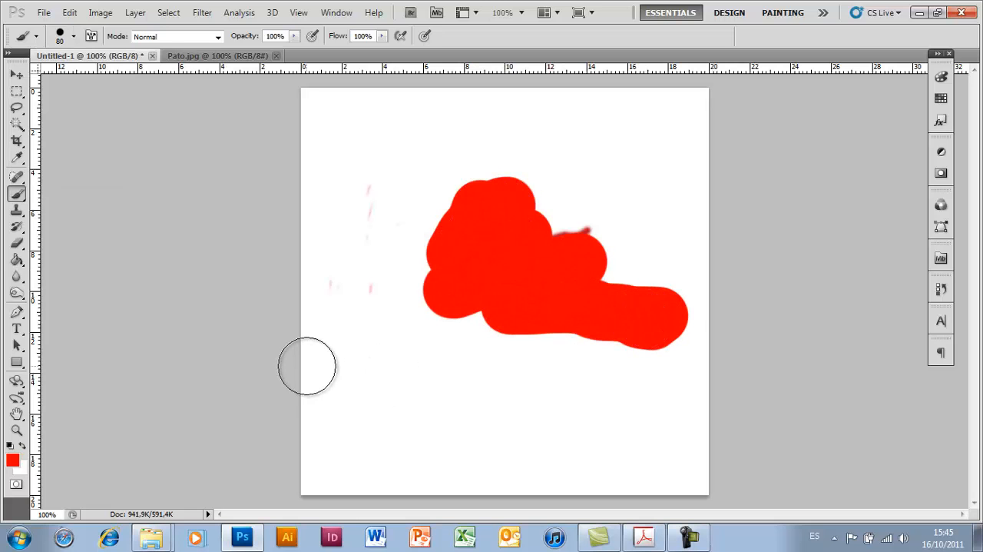
- Swap the foreground to white and paint over much of the red shape, then try a flat bristle brush on the canvas
click(23, 449)
mouse_move(394, 246)
mouse_down()
mouse_move(431, 218)
mouse_move(400, 290)
mouse_move(363, 297)
mouse_move(528, 185)
mouse_move(500, 243)
mouse_move(634, 185)
mouse_move(564, 250)
mouse_move(468, 301)
mouse_move(573, 276)
mouse_move(566, 291)
mouse_move(592, 296)
mouse_up()
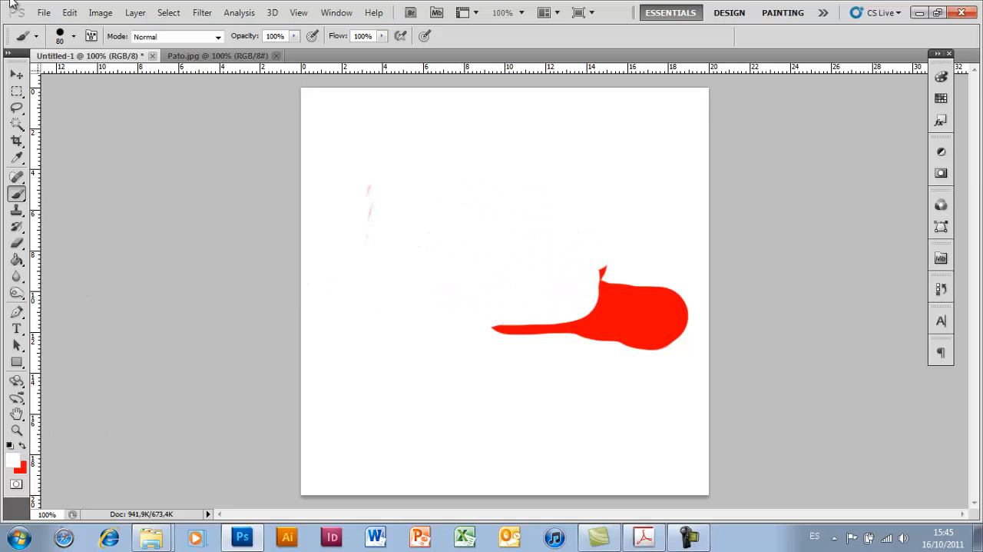
click(74, 36)
click(76, 158)
click(405, 173)
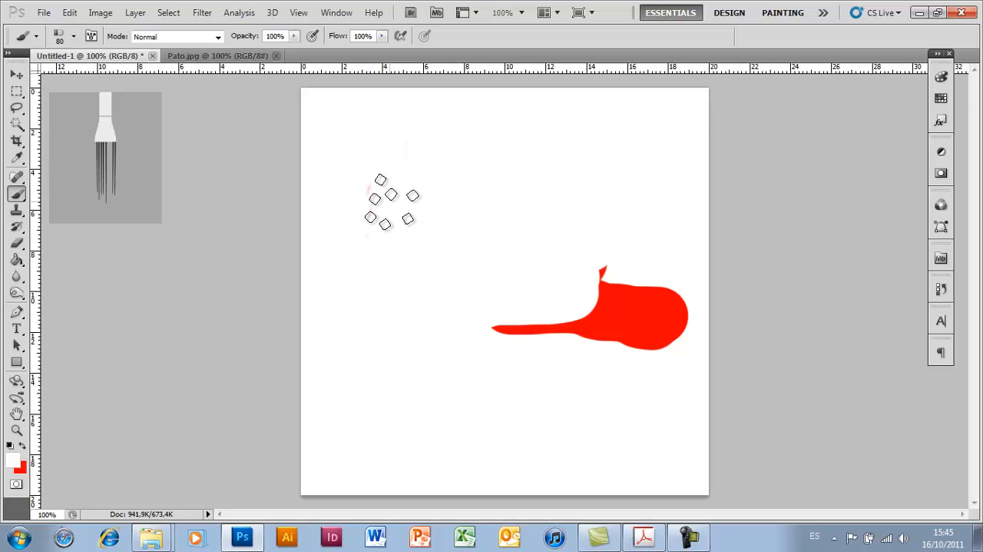
mouse_move(469, 173)
mouse_down()
mouse_move(419, 273)
mouse_move(387, 273)
mouse_move(387, 241)
mouse_move(435, 332)
mouse_up()
click(686, 538)
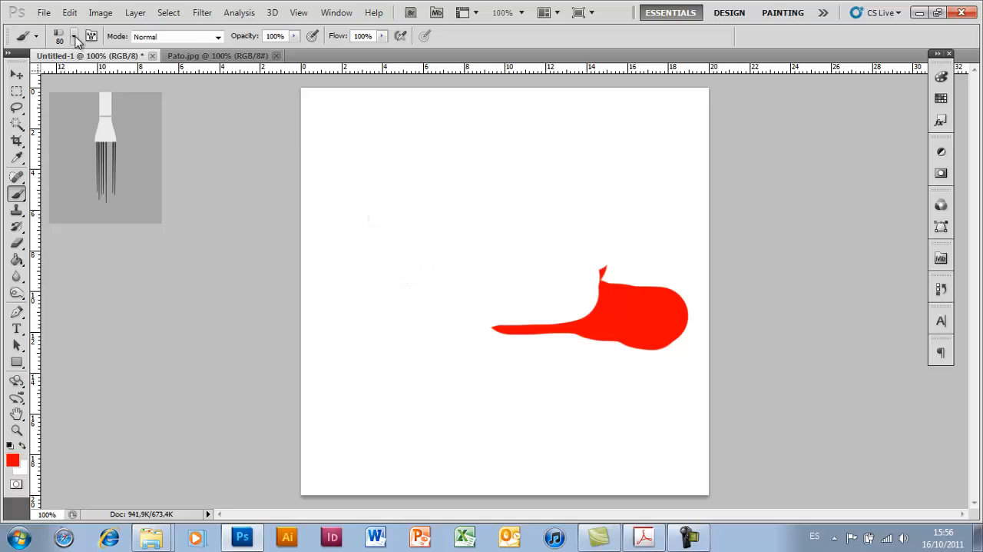
- Choose the fan bristle brush and paint vertical red strokes in the upper left of the canvas, keeping red as the foreground color
click(74, 37)
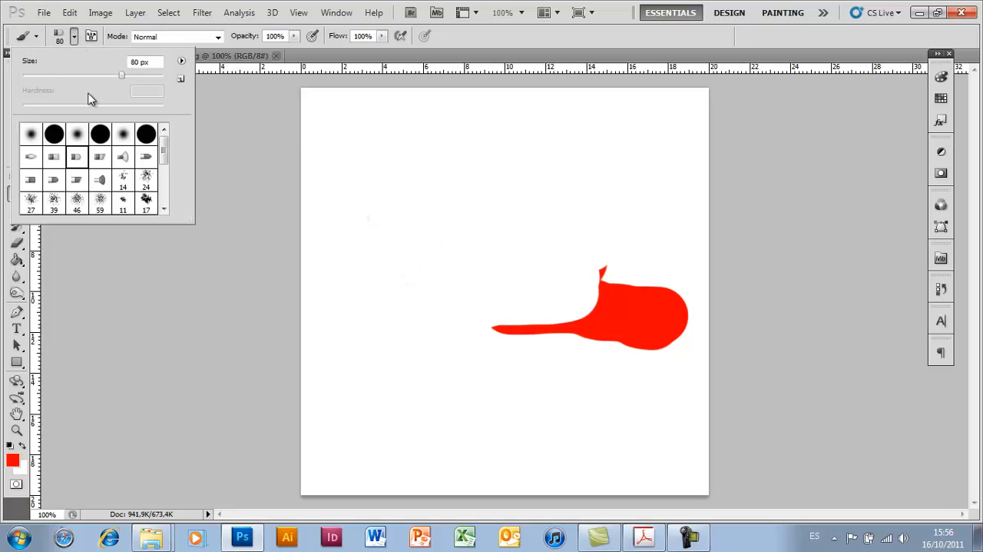
click(36, 166)
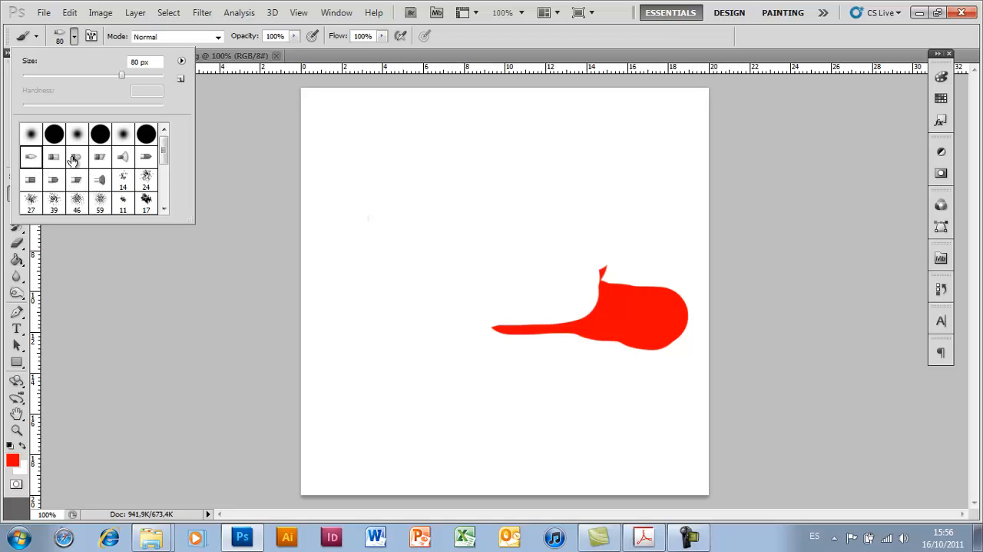
click(120, 159)
drag(395, 157, 396, 311)
click(22, 445)
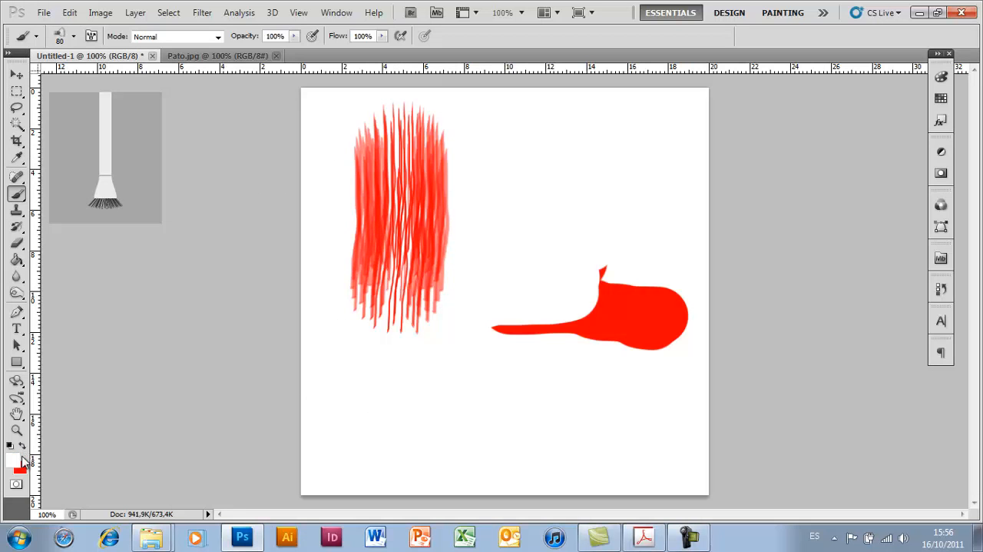
click(22, 449)
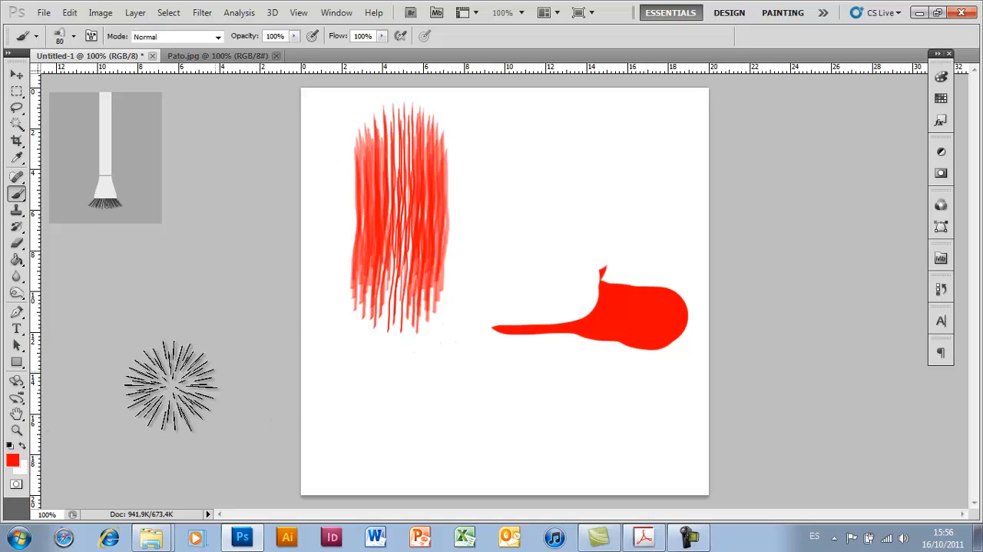
- Paint a second block of vertical red bristle strokes beside the first, cross both with white diagonal strokes, and restore red as the foreground color
drag(507, 169, 507, 338)
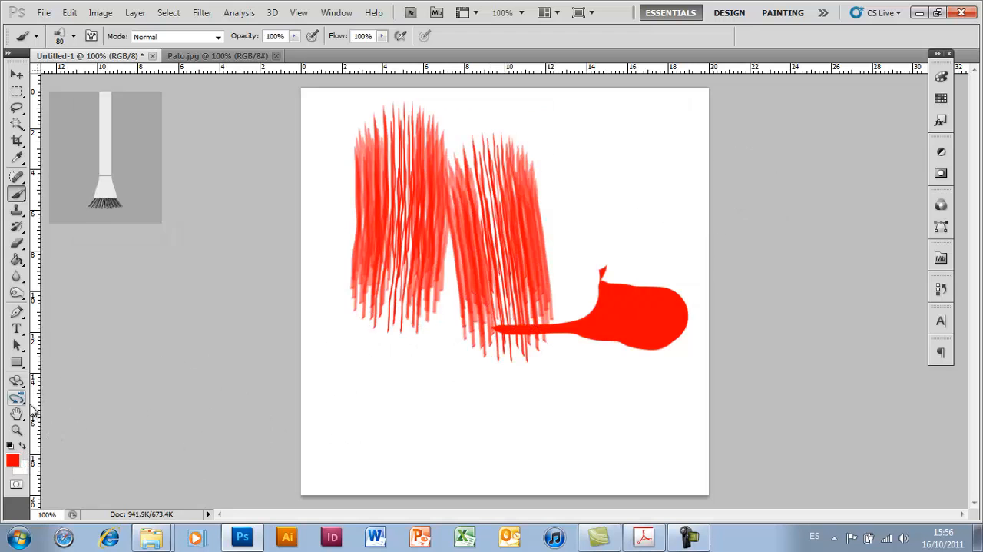
click(23, 446)
drag(472, 247, 527, 384)
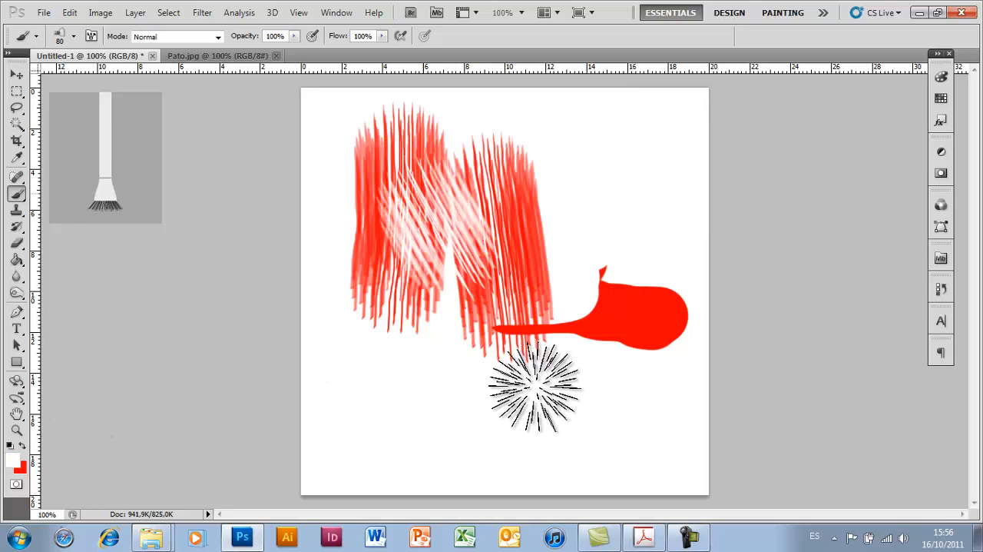
click(23, 446)
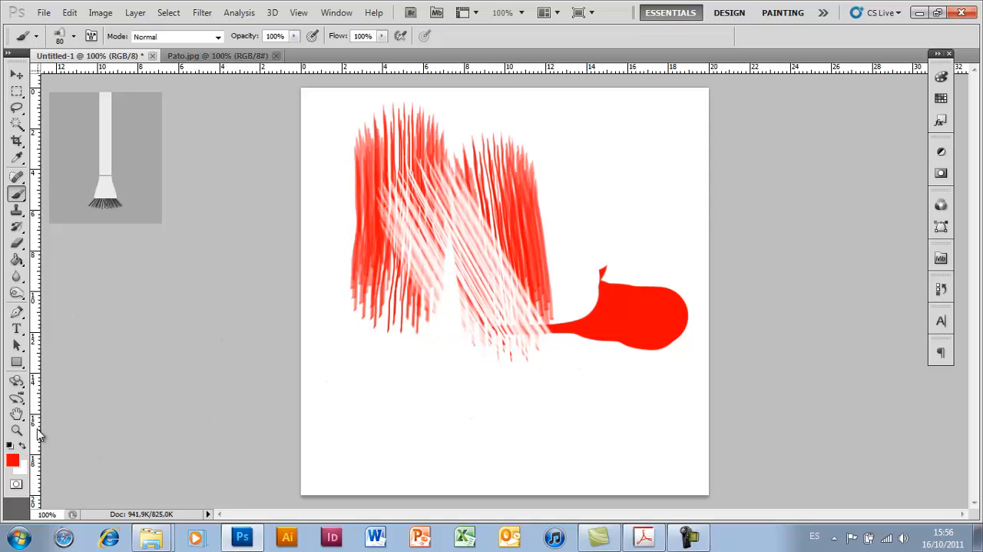
- Choose the 29 px star brush and paint scattered red stars below the bristle strokes
click(74, 36)
click(124, 182)
scroll(146, 196, down, 1)
click(146, 160)
click(138, 185)
click(109, 185)
click(81, 185)
scroll(123, 197, down, 3)
click(79, 180)
mouse_move(431, 388)
mouse_down()
mouse_move(388, 383)
mouse_move(465, 367)
mouse_move(523, 406)
mouse_up()
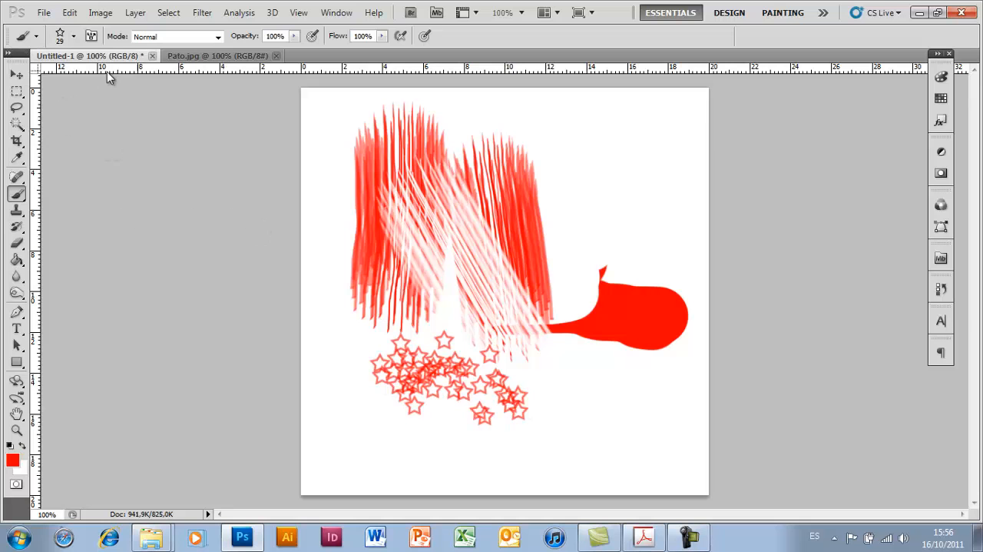
- Choose the 134 px grass brush and paint a few tufts just above the solid red shape
click(73, 36)
scroll(132, 192, down, 1)
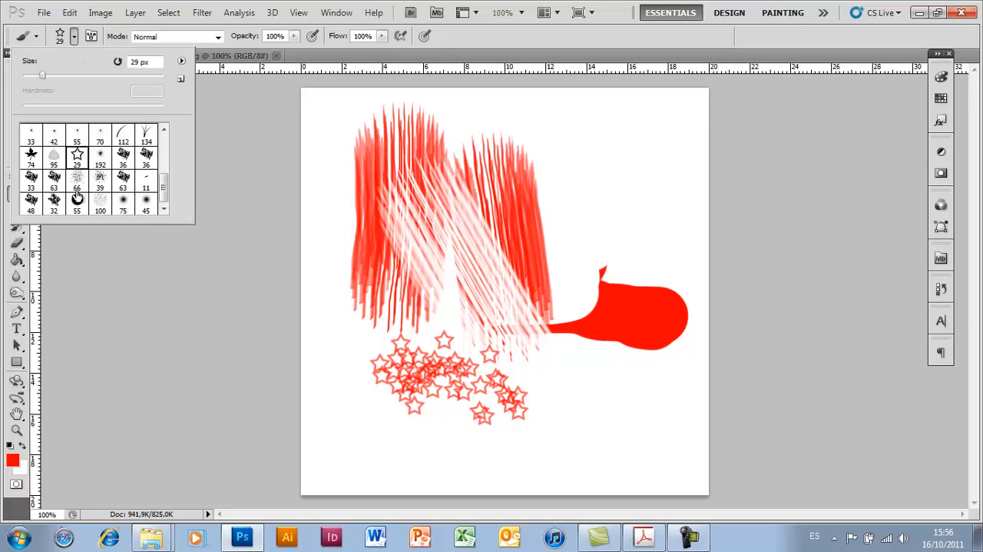
scroll(115, 197, up, 3)
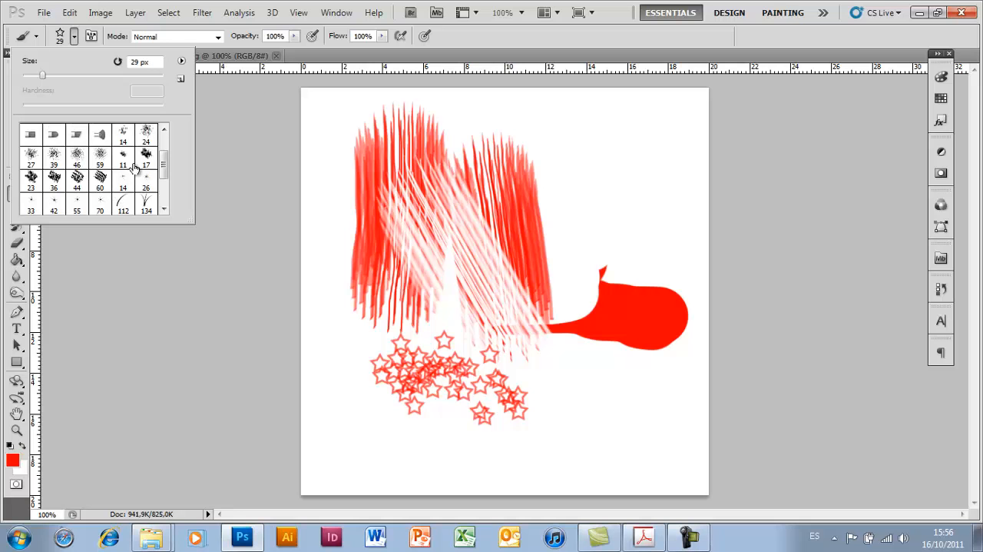
scroll(122, 183, up, 2)
scroll(123, 184, up, 1)
scroll(123, 184, down, 4)
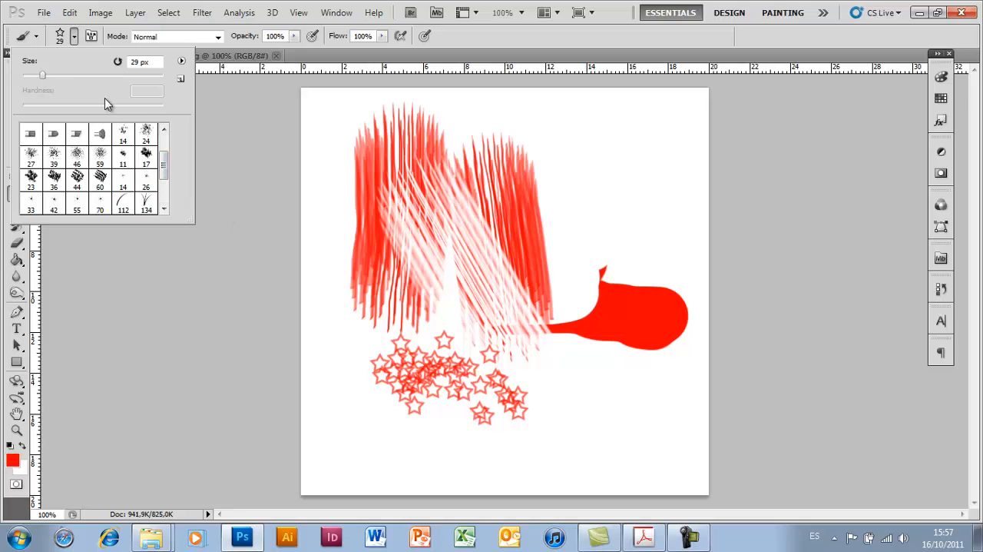
click(146, 203)
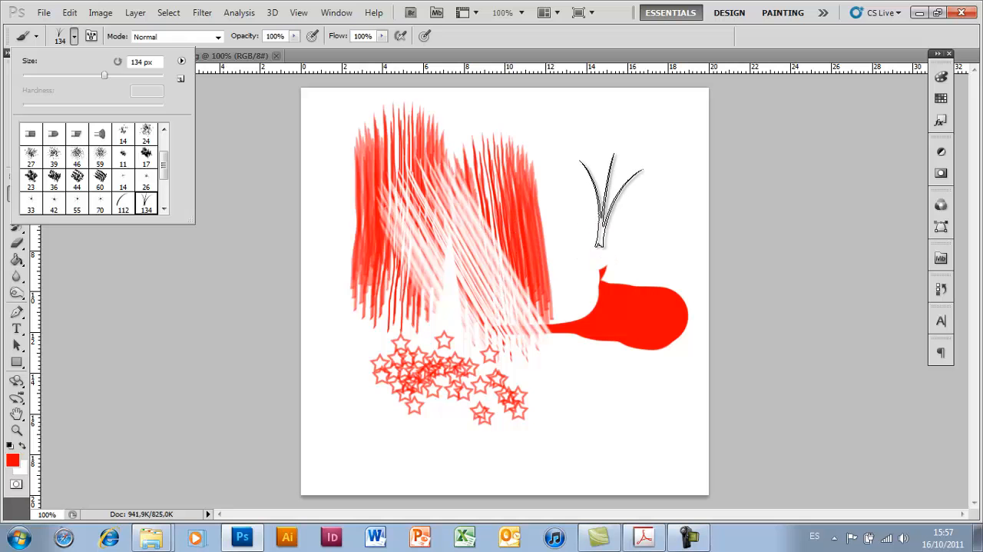
click(611, 200)
click(600, 207)
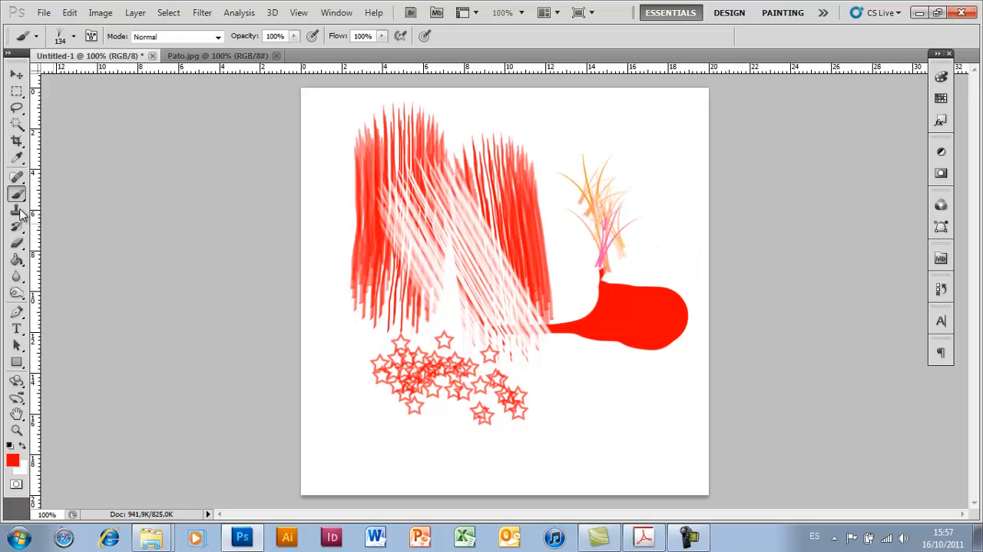
- Choose the 112 px curved grass blade brush and paint a red tuft below the solid red shape
click(73, 36)
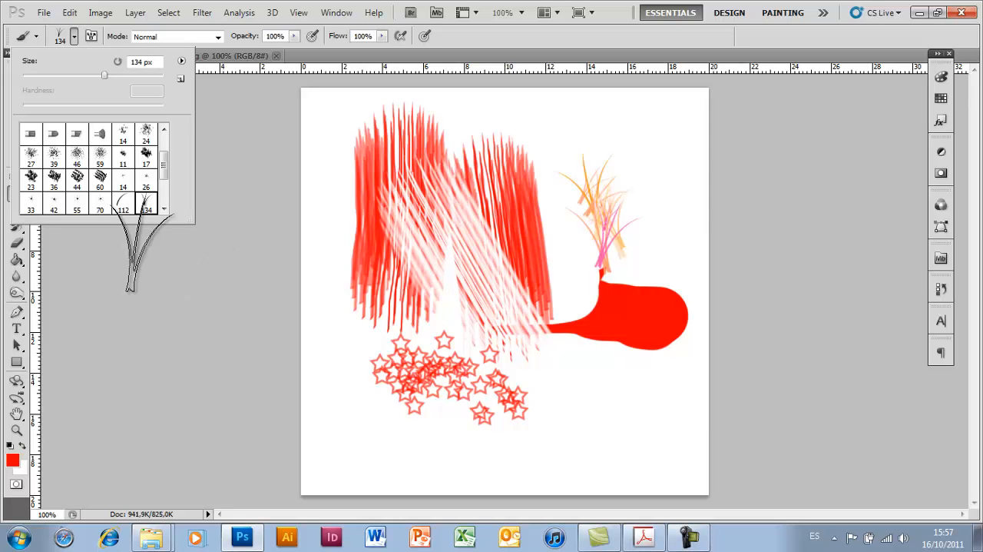
click(115, 213)
click(574, 409)
drag(575, 408, 598, 423)
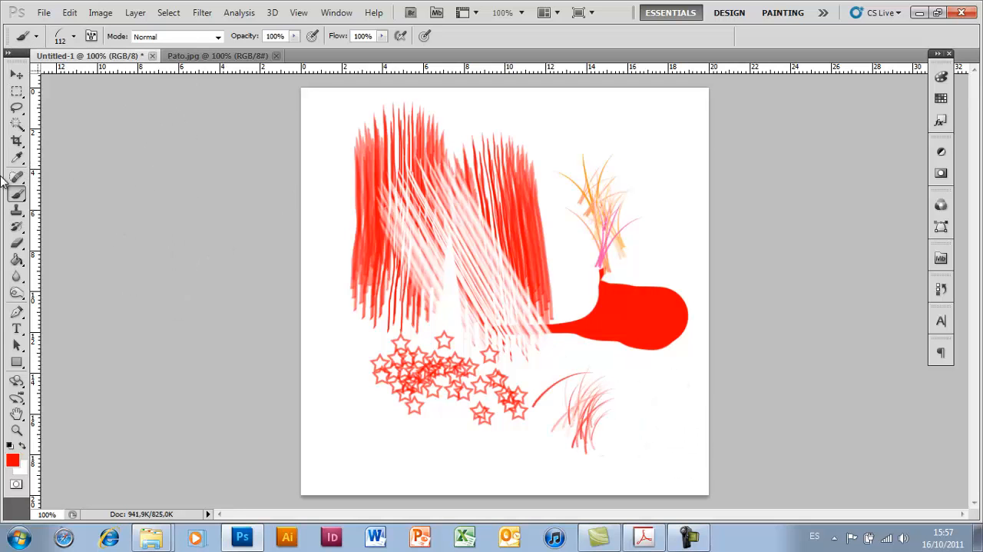
- Compare the soft and hard round brush presets and choose Hard Round with 100% hardness at 112 px
click(74, 37)
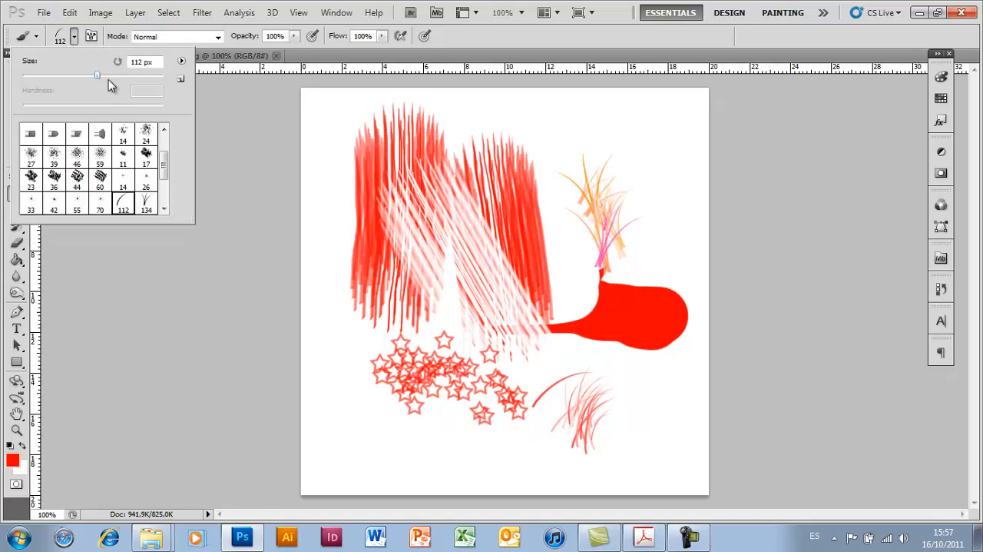
drag(164, 164, 162, 132)
click(146, 135)
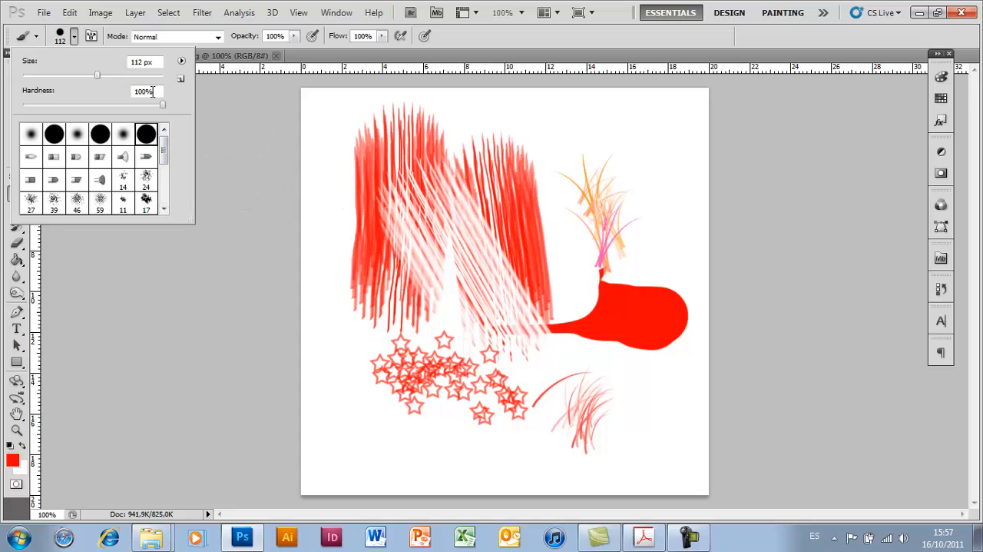
click(105, 136)
click(54, 136)
click(31, 136)
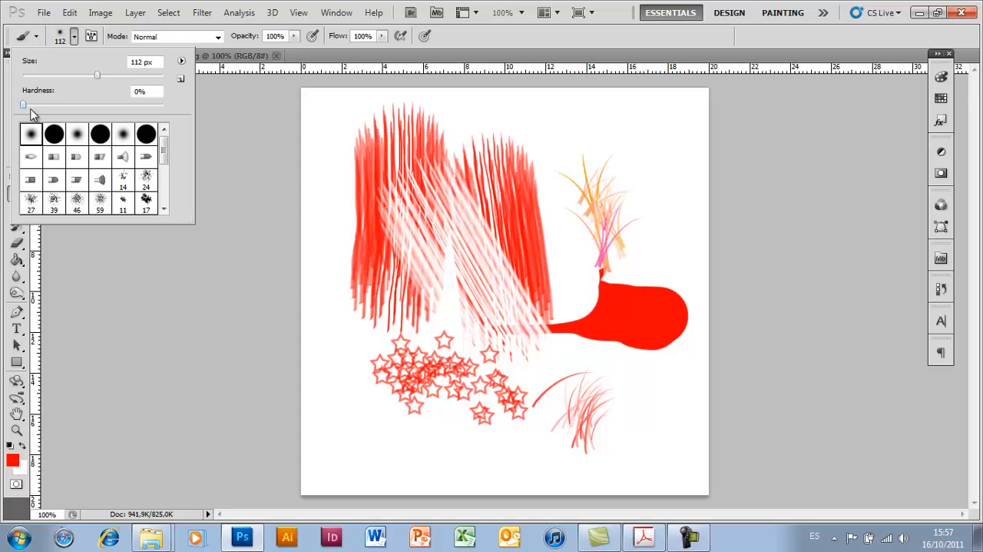
click(54, 136)
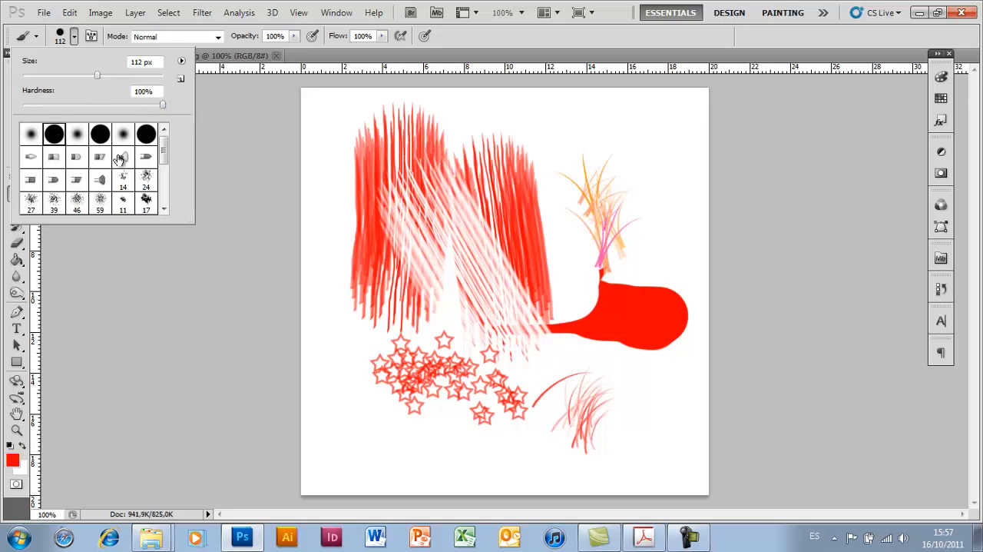
click(182, 62)
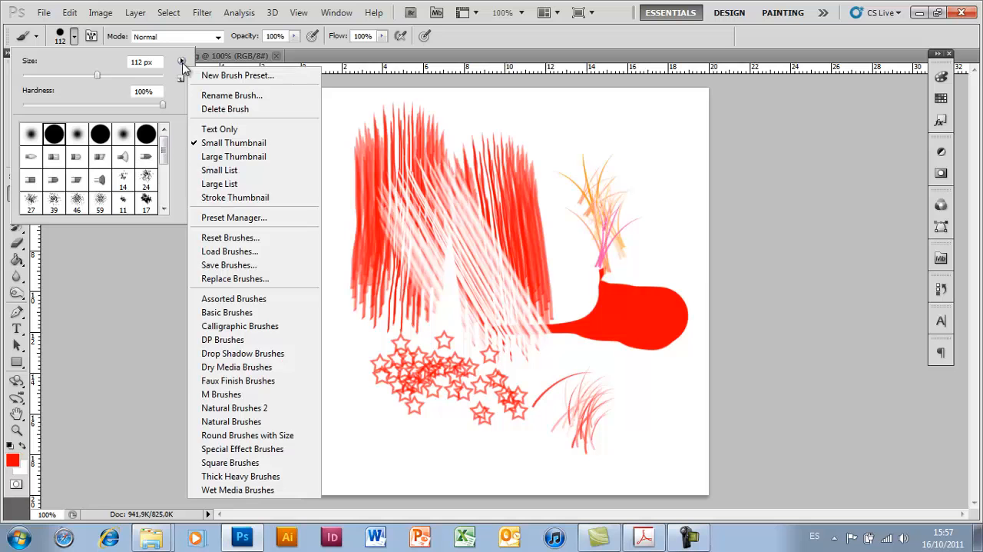
click(176, 59)
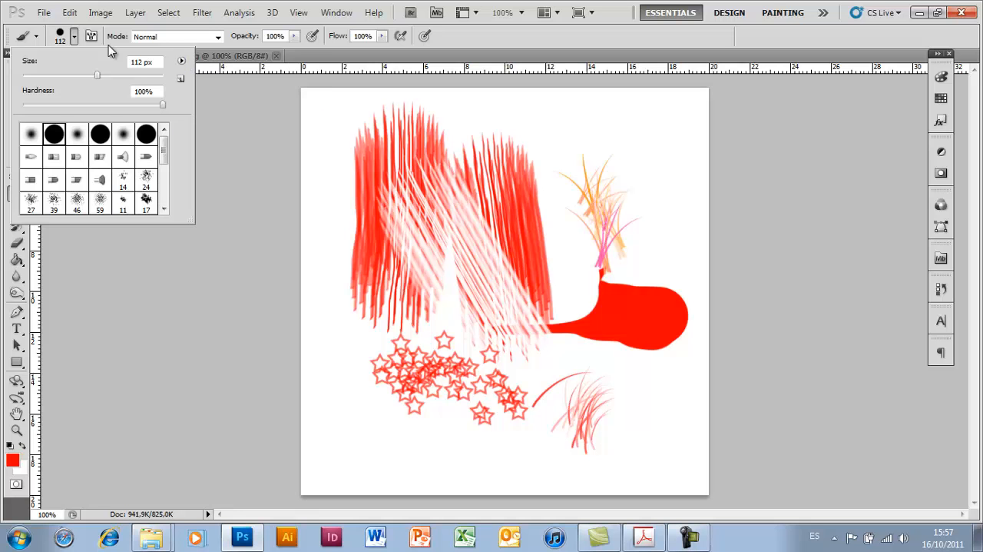
click(336, 12)
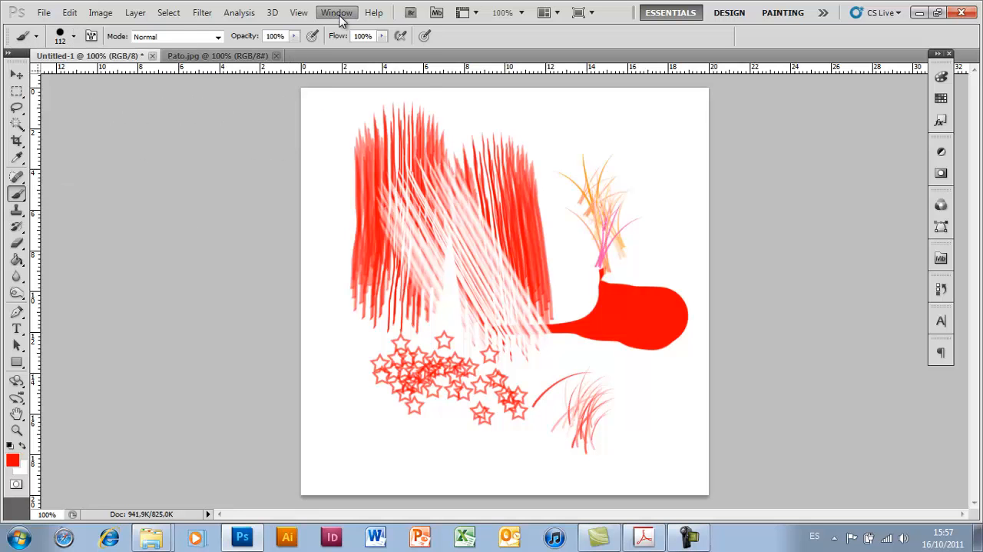
click(305, 27)
click(44, 13)
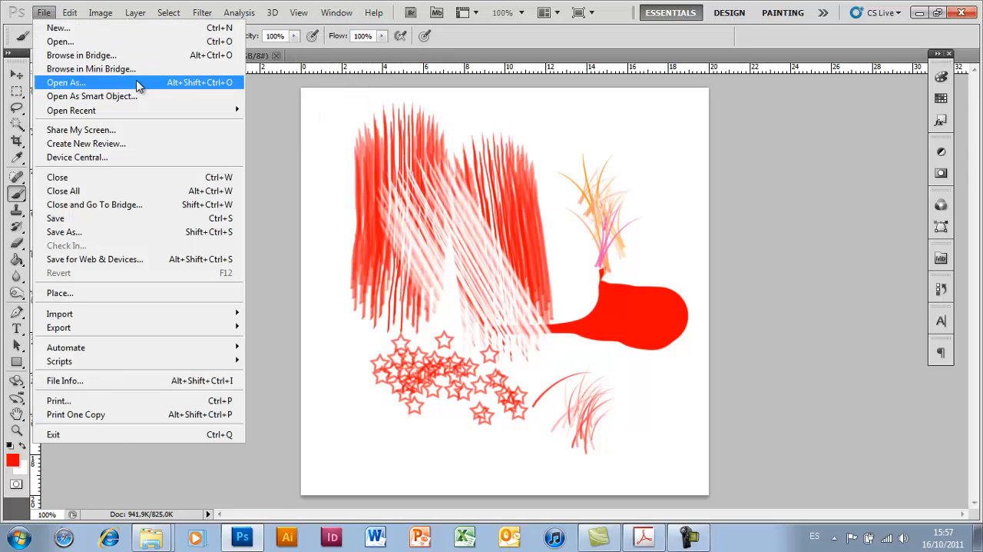
click(66, 11)
- Display the brush presets as a small list and return them to small thumbnails
click(74, 37)
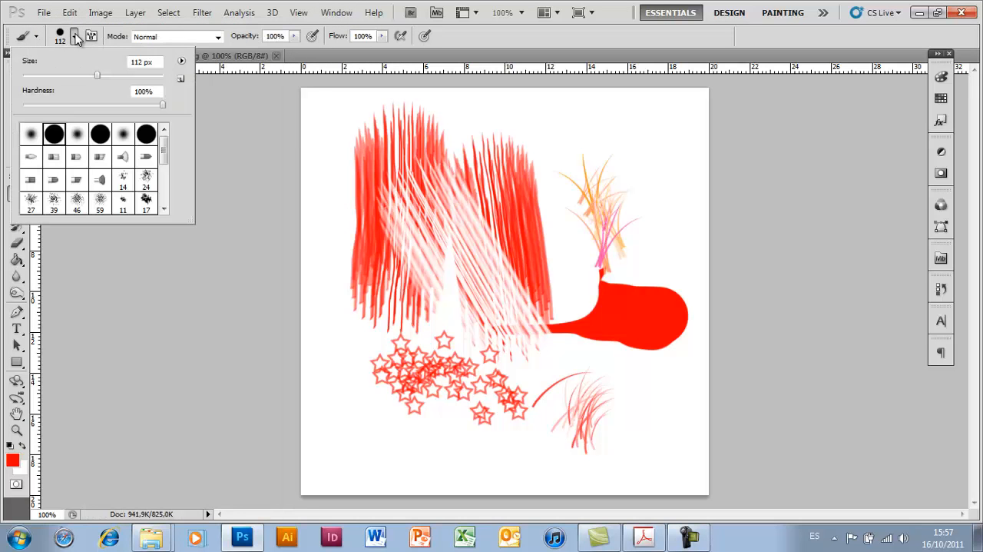
click(182, 63)
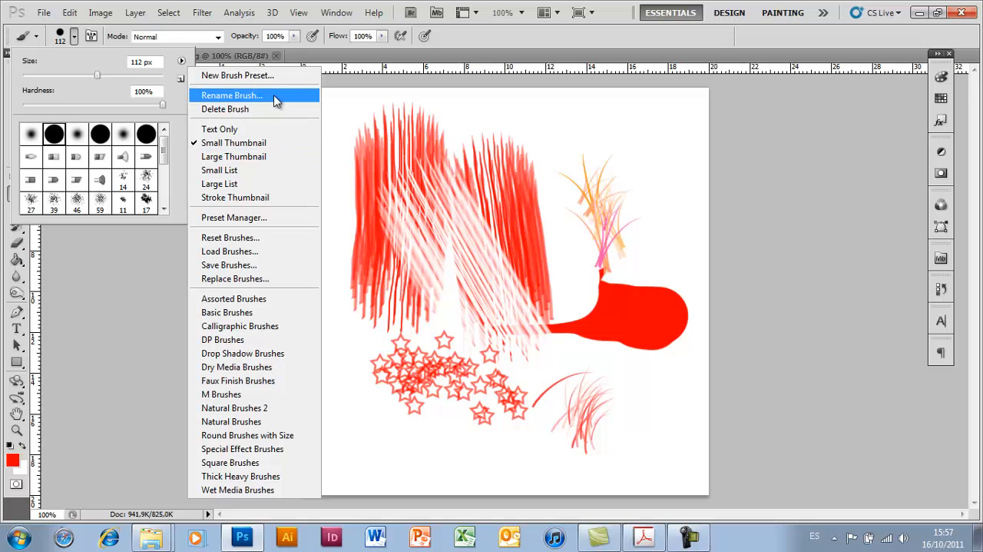
click(239, 170)
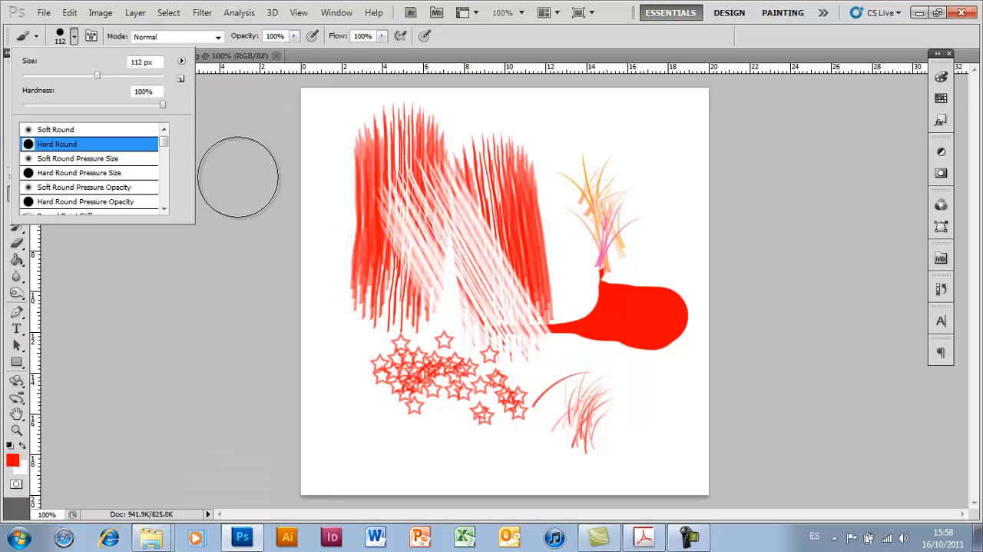
click(182, 62)
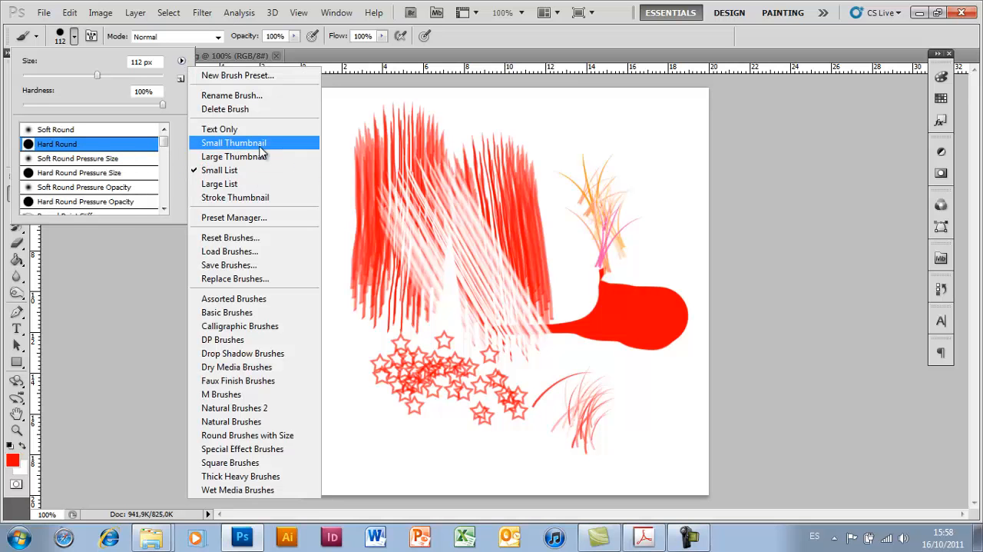
click(223, 137)
- Replace the current brushes with the Natural Brushes set and paint thick red strokes across the upper canvas with its 33 px brush
click(181, 61)
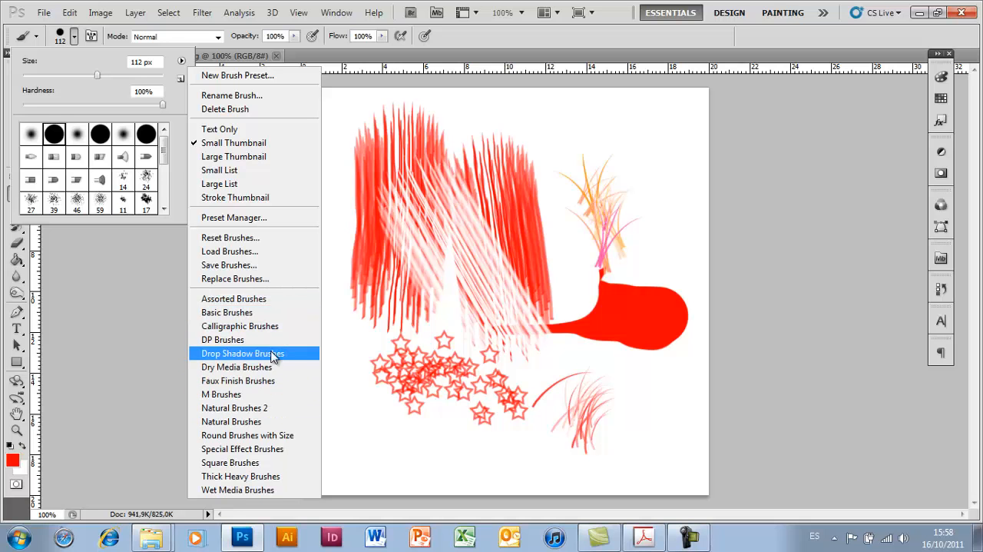
click(254, 421)
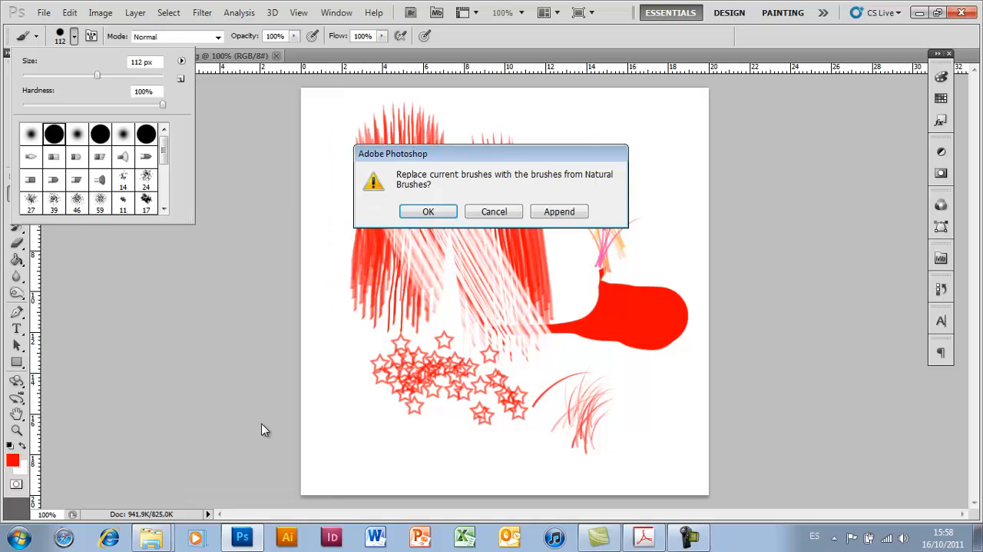
click(428, 212)
click(106, 159)
mouse_move(624, 137)
mouse_down()
mouse_move(663, 252)
mouse_move(623, 245)
mouse_move(596, 147)
mouse_move(528, 178)
mouse_move(501, 246)
mouse_move(469, 273)
mouse_up()
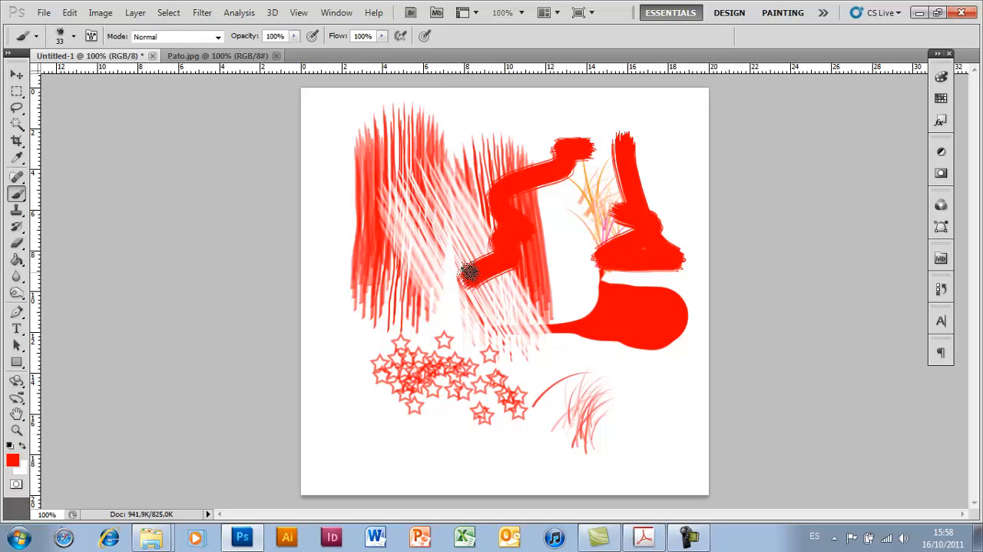
- Reset the brushes to the default set and choose the 13 px Hard Round Pressure Size brush with 100% hardness
click(74, 36)
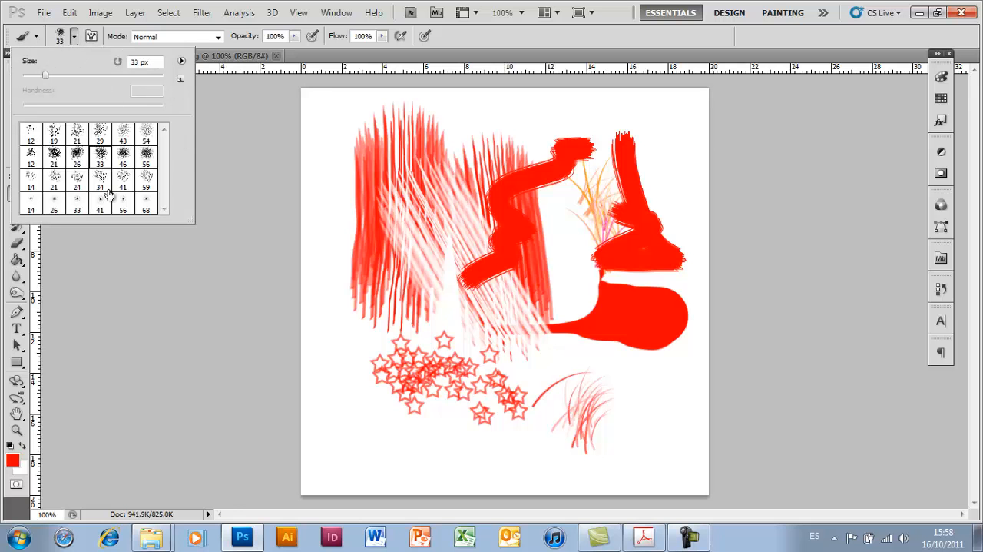
click(181, 60)
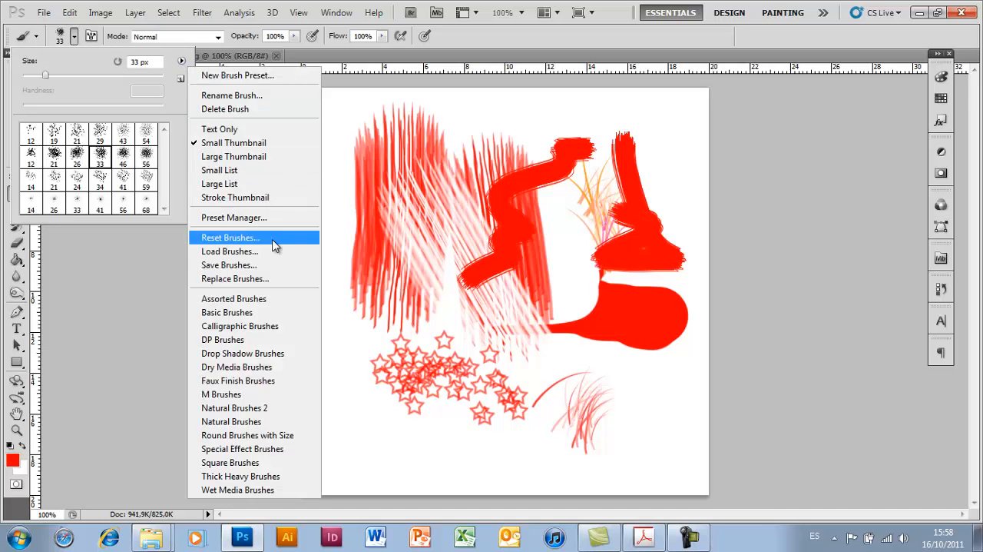
click(276, 239)
click(427, 212)
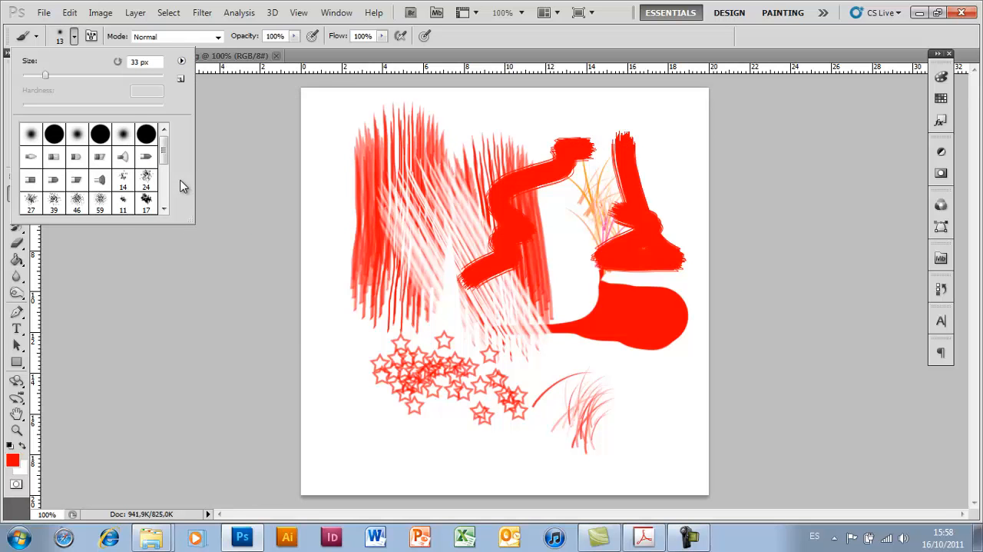
click(48, 137)
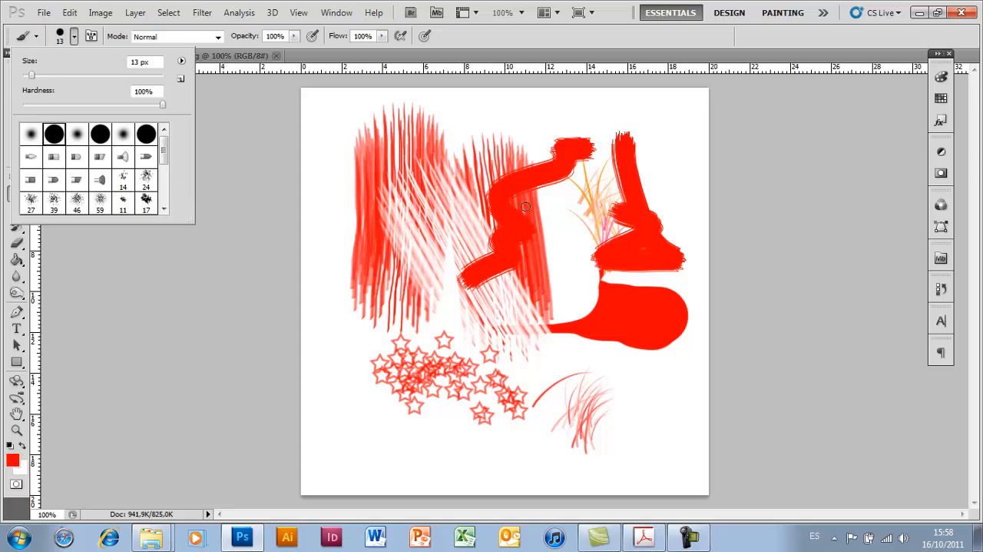
click(100, 134)
click(100, 46)
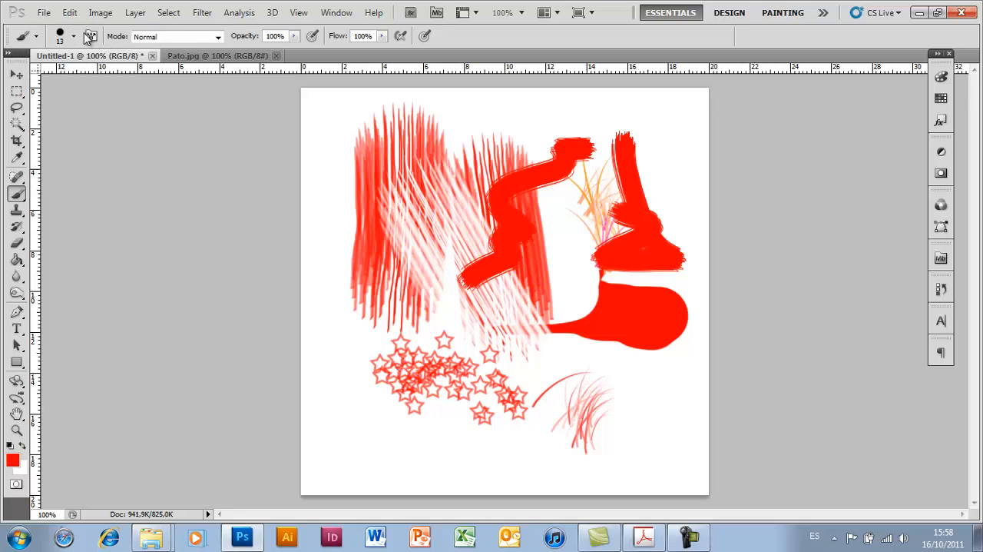
- Show the brush settings, try Scattering, Texture and Dual Brush on the 13 px brush, and turn all three off again
click(91, 37)
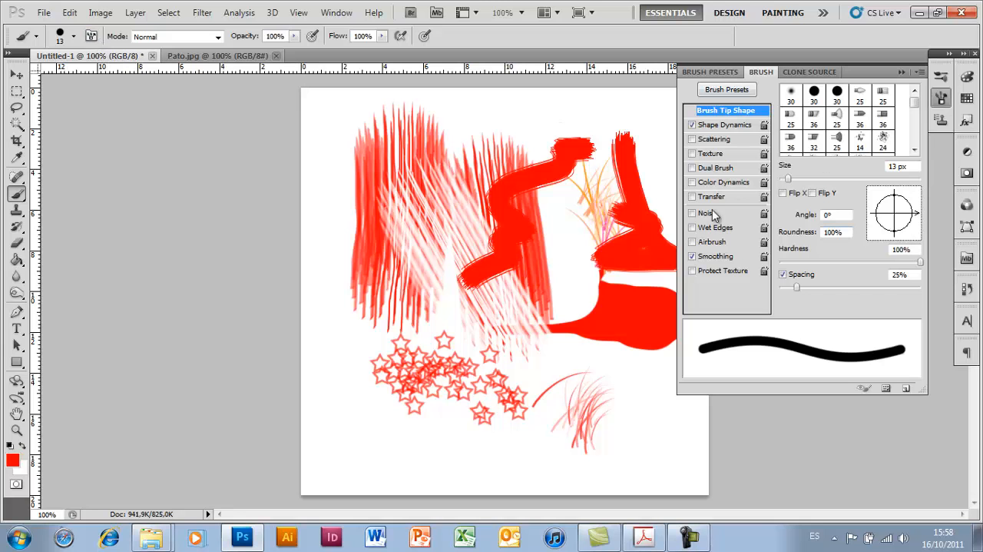
click(720, 142)
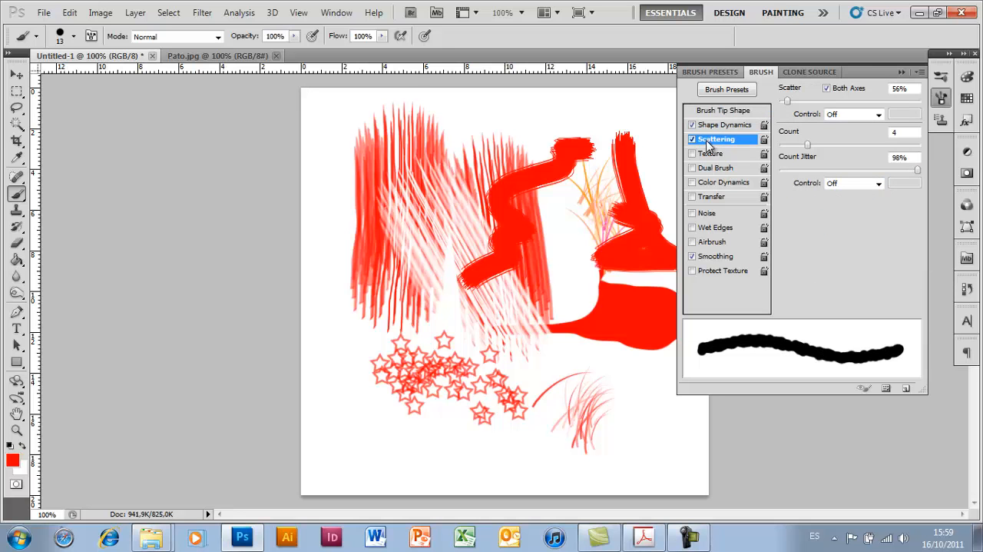
click(717, 156)
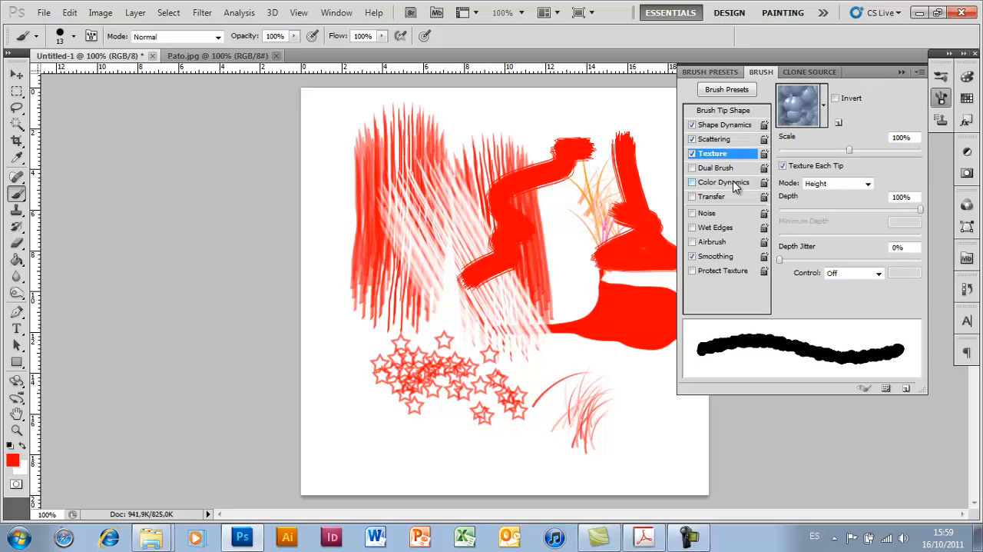
click(722, 169)
click(724, 125)
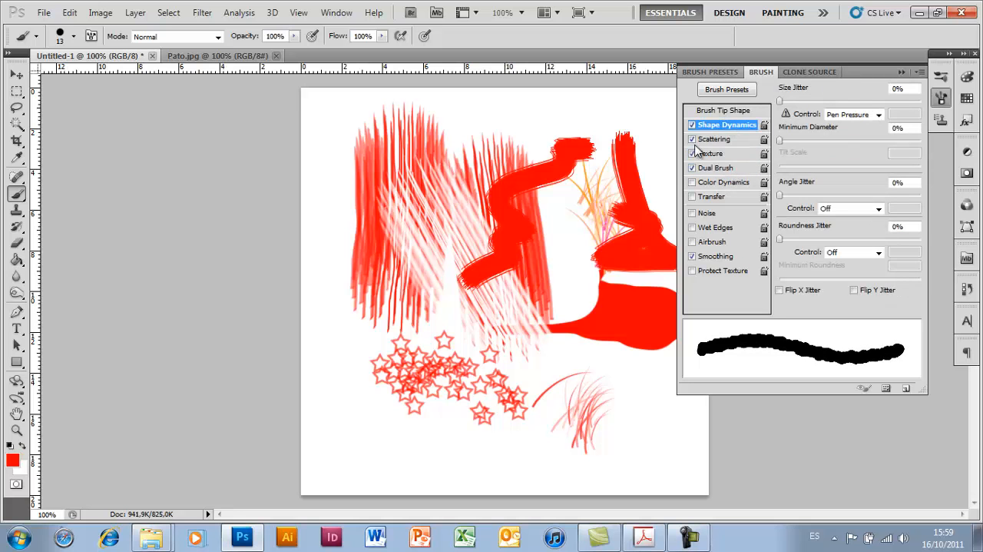
click(692, 139)
click(692, 154)
click(693, 168)
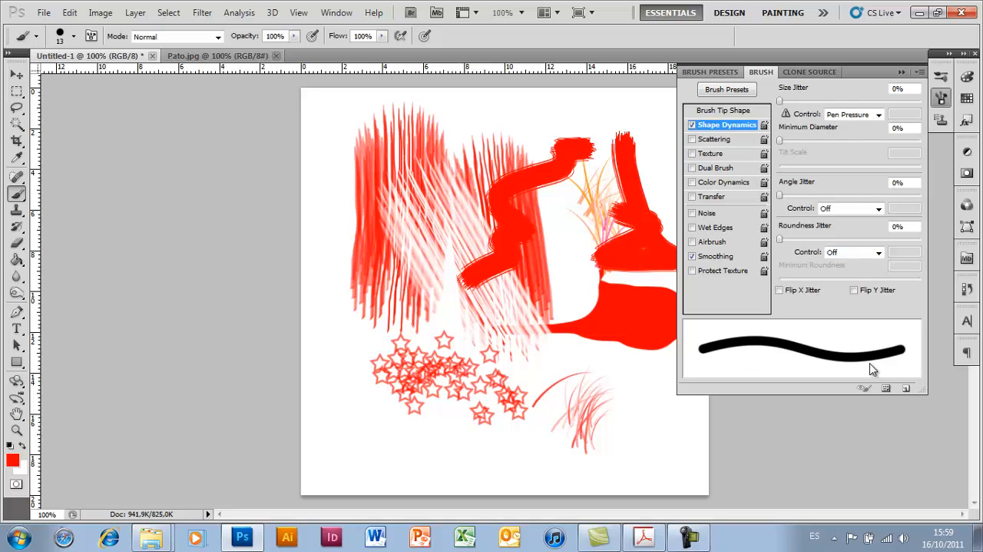
- Set the brush's Shape Dynamics to 15% Minimum Diameter and 8% Angle Jitter, preview Scattering without keeping it, and collapse the settings
drag(781, 142, 799, 147)
drag(781, 197, 791, 198)
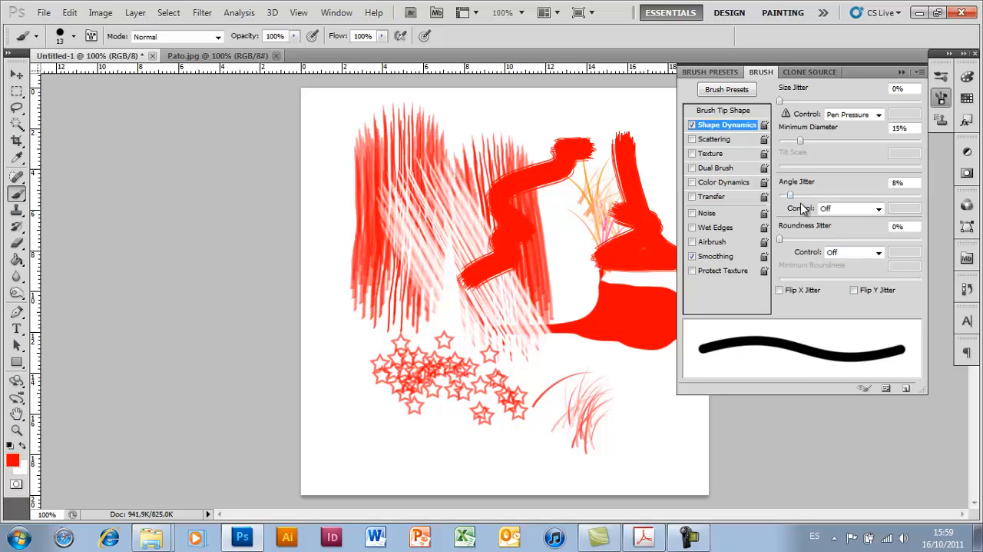
click(714, 139)
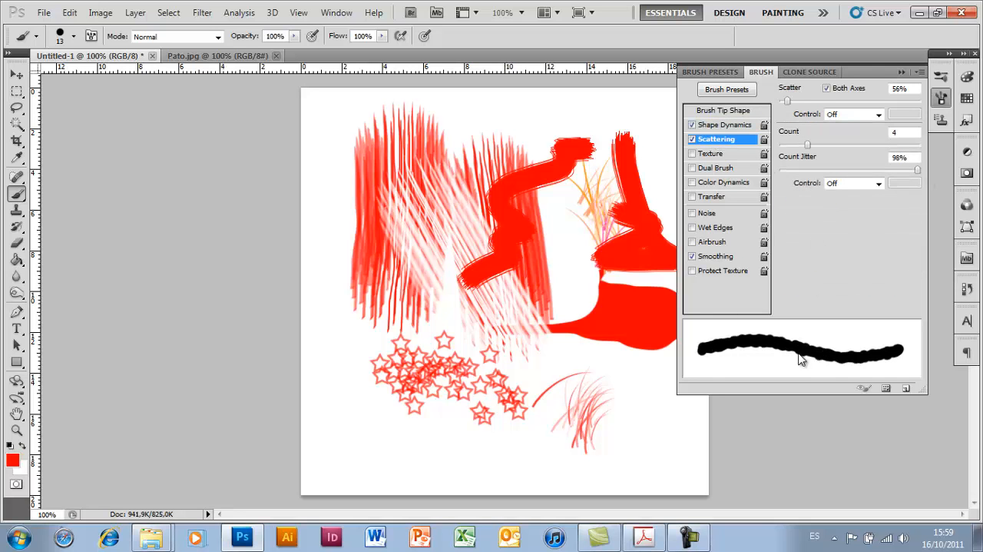
click(692, 139)
click(726, 125)
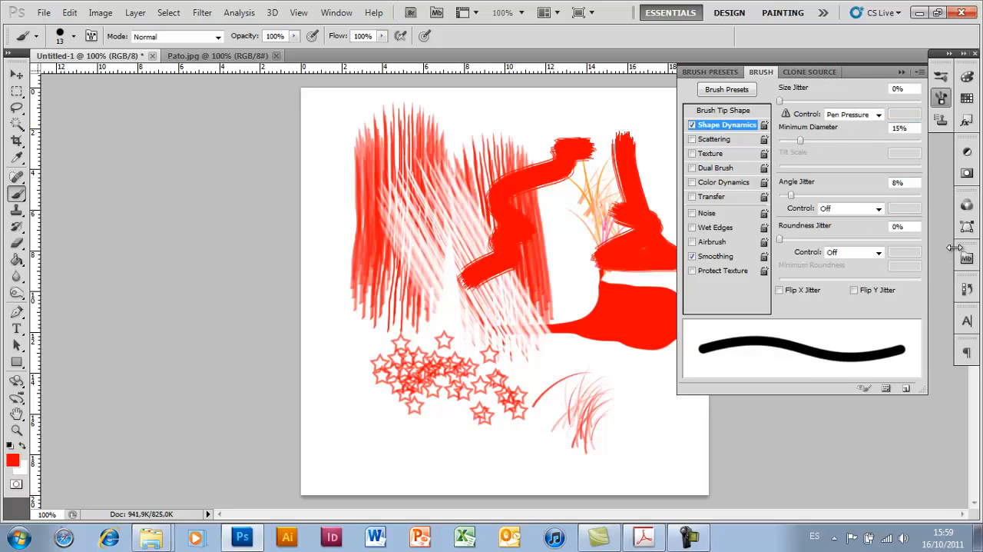
click(903, 73)
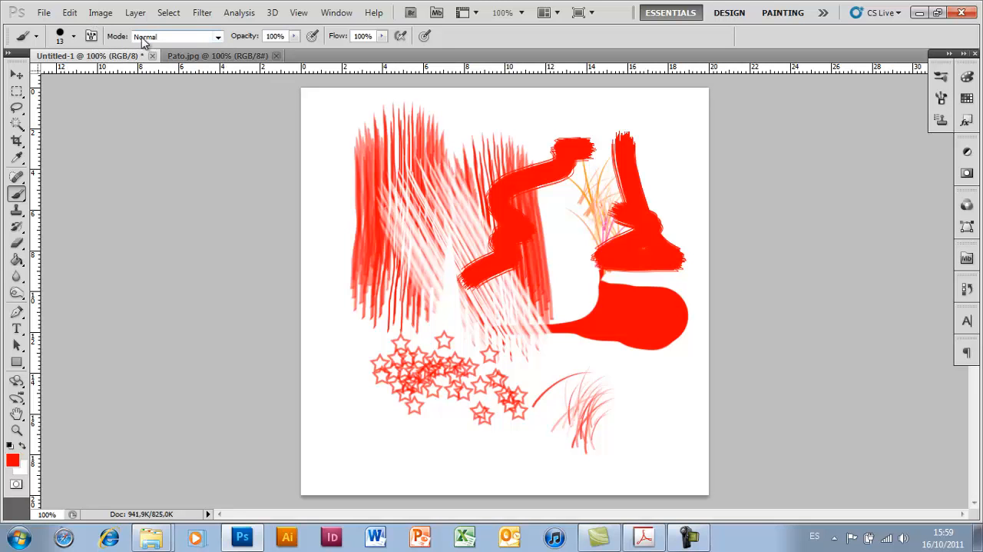
- Paint a red zigzag over the upper hatching in Normal mode and a red stroke above it in Dissolve mode
click(219, 37)
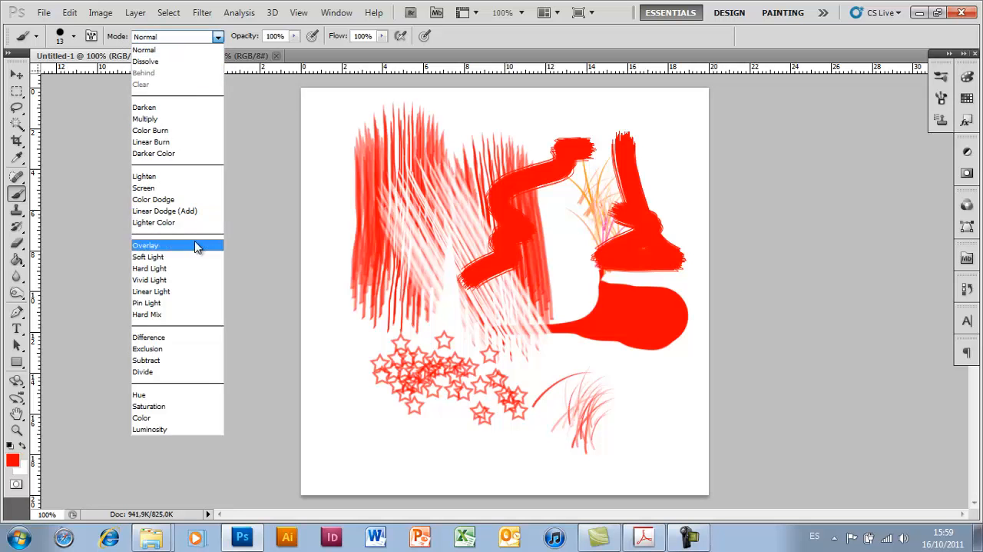
click(219, 48)
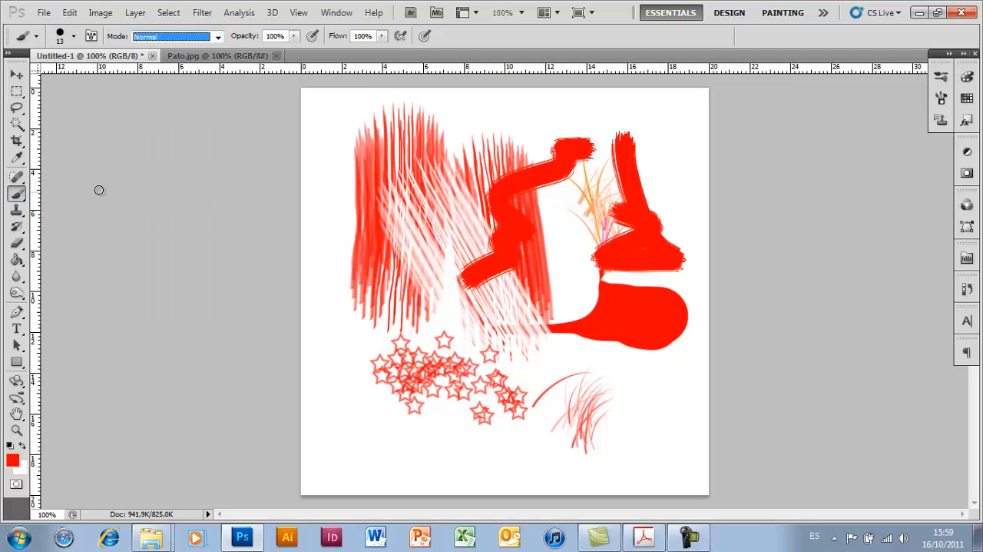
mouse_move(516, 146)
mouse_down()
mouse_move(461, 157)
mouse_move(471, 196)
mouse_move(419, 226)
mouse_up()
click(214, 37)
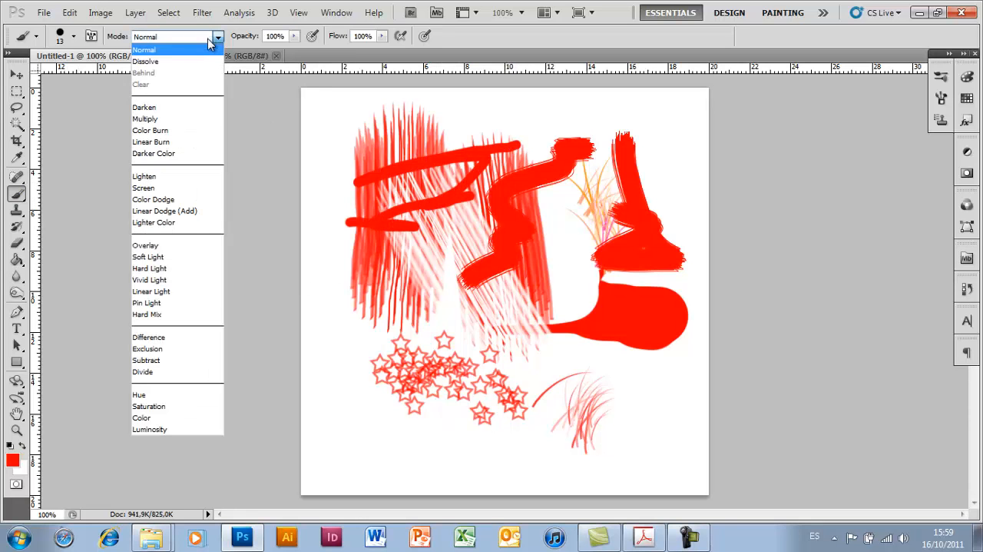
click(209, 68)
mouse_move(504, 118)
mouse_down()
mouse_move(468, 118)
mouse_move(588, 120)
mouse_up()
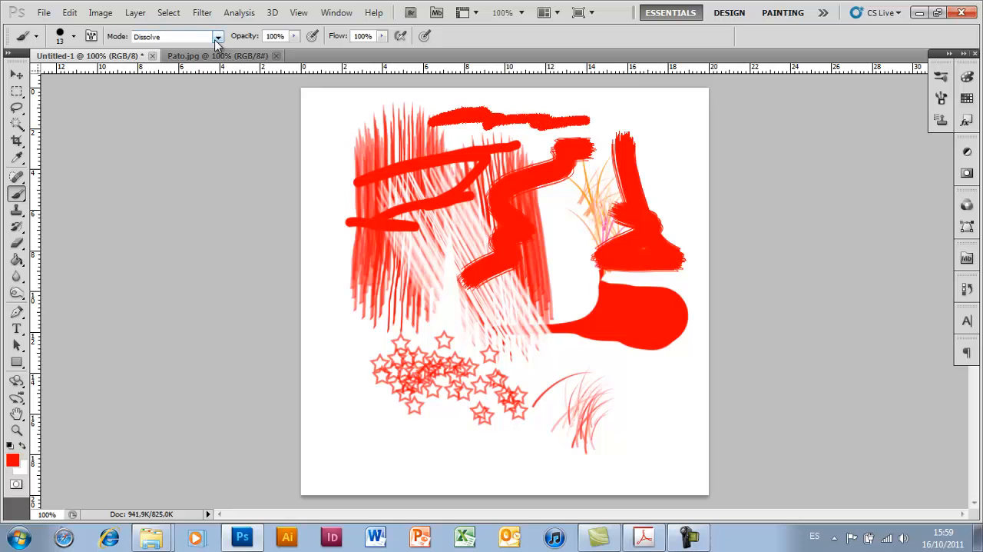
- Switch the brush's blending mode to Multiply and paint a red zigzag over the stars
click(218, 36)
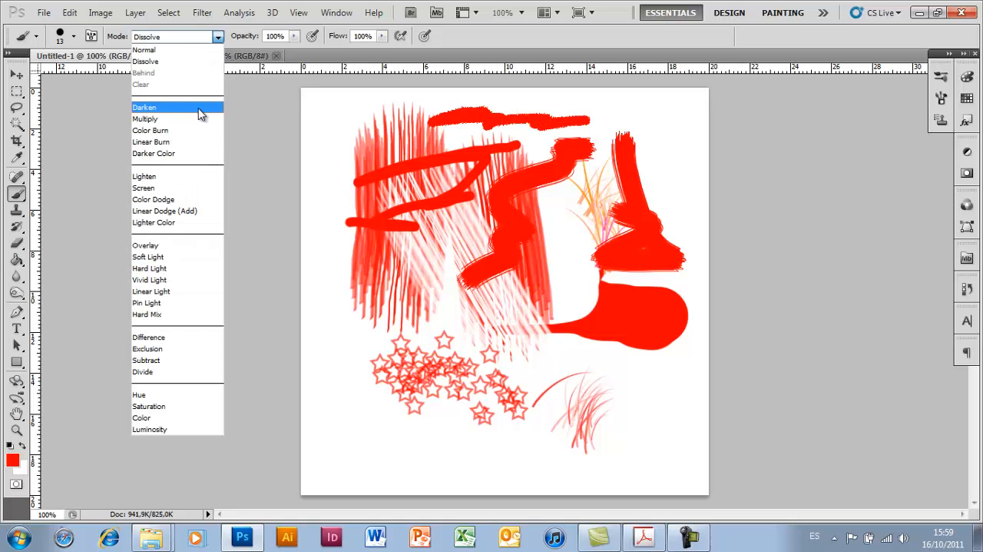
click(196, 123)
mouse_move(485, 358)
mouse_down()
mouse_move(407, 369)
mouse_move(422, 349)
mouse_up()
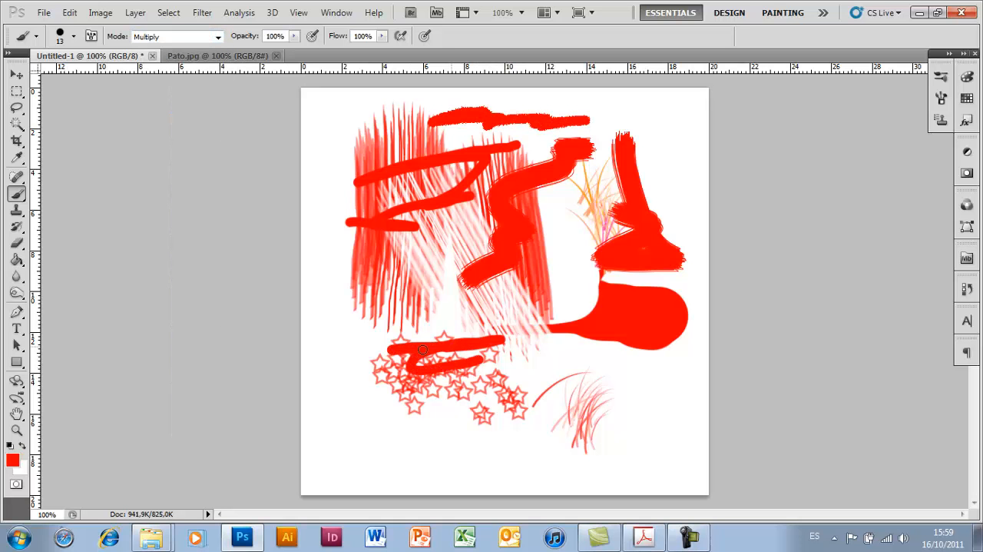
- Set the foreground color to blue 0036ff and paint a Multiply zigzag across the thick red stroke in the canvas center
click(12, 459)
click(507, 191)
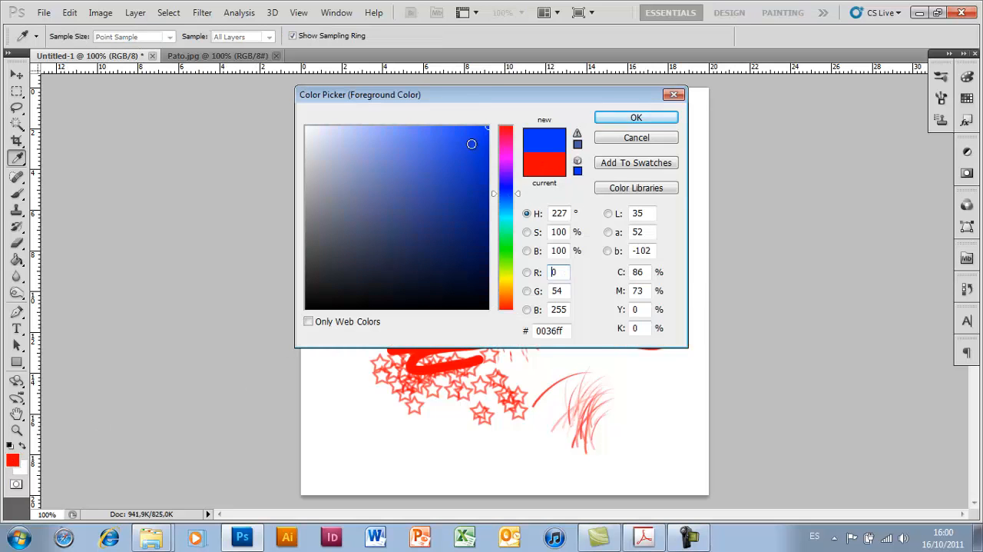
click(630, 115)
mouse_move(399, 287)
mouse_down()
mouse_move(482, 297)
mouse_move(398, 315)
mouse_move(524, 246)
mouse_move(497, 262)
mouse_move(492, 224)
mouse_move(501, 218)
mouse_move(570, 215)
mouse_move(531, 161)
mouse_up()
- Paint blue strokes in Screen mode over the thick red shapes and in Color Dodge mode across the red hatching
click(218, 37)
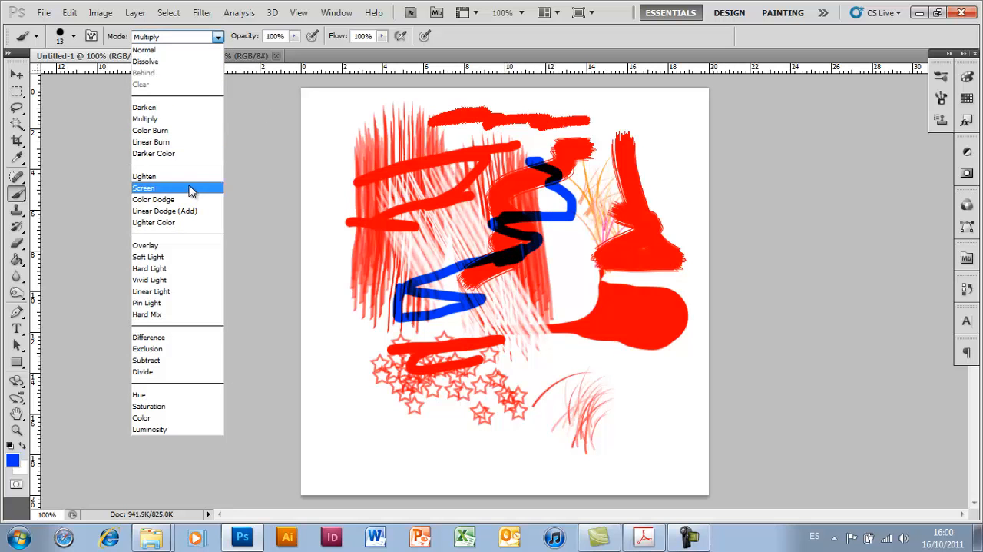
click(190, 188)
mouse_move(516, 123)
mouse_down()
mouse_move(503, 169)
mouse_move(615, 250)
mouse_move(615, 345)
mouse_move(568, 360)
mouse_up()
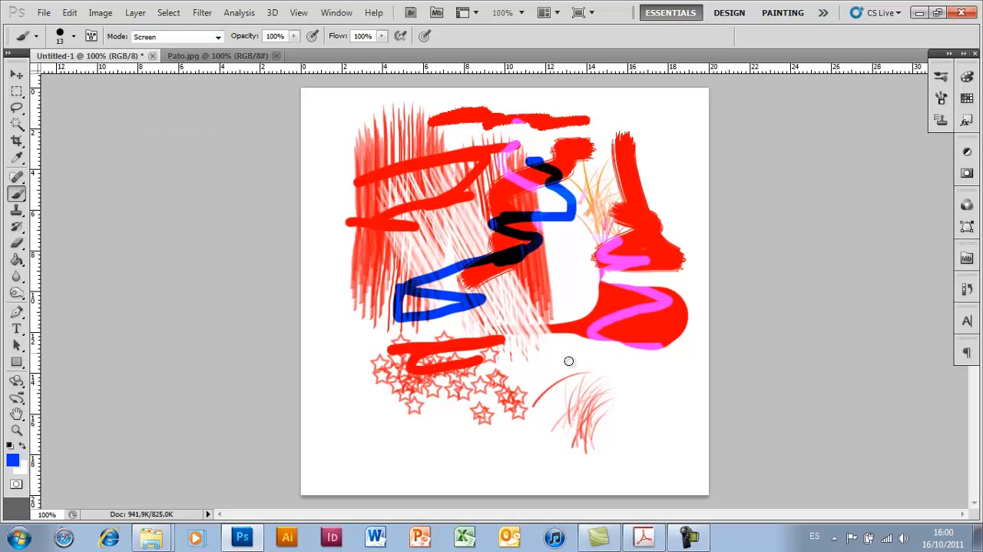
click(218, 37)
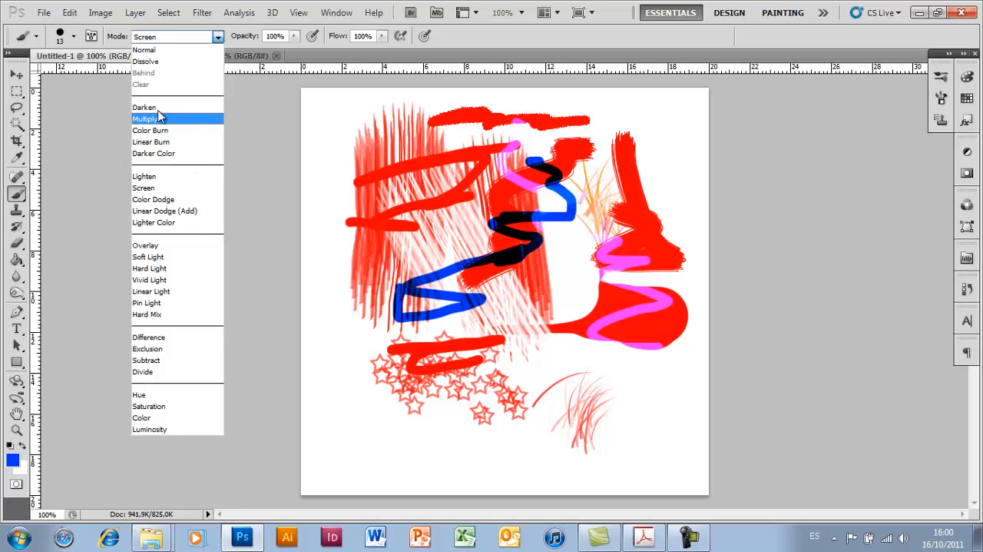
click(169, 201)
mouse_move(377, 253)
mouse_down()
mouse_move(544, 259)
mouse_move(389, 281)
mouse_up()
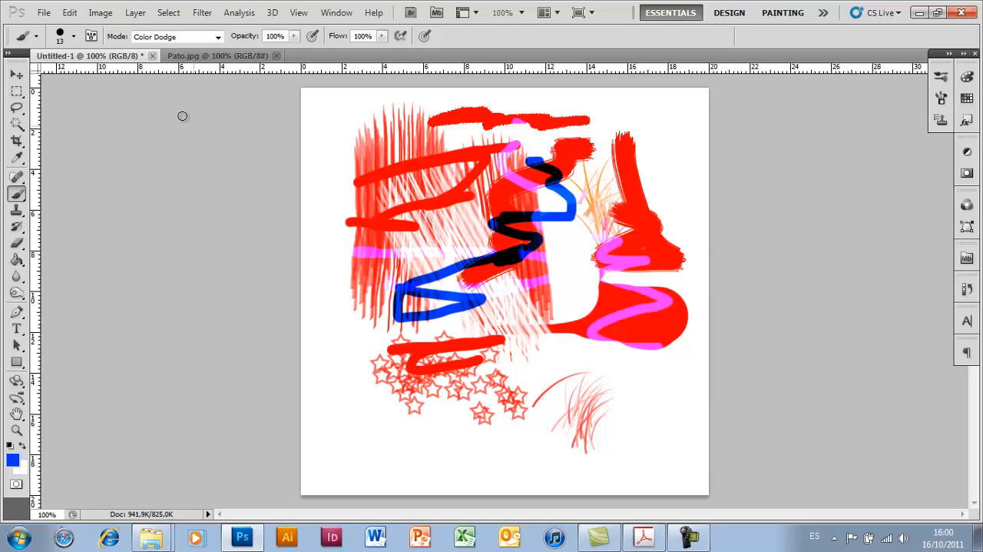
- Paint over the hatching and stars in Overlay mode, and paint a long zigzag across the artwork in Difference mode
click(218, 36)
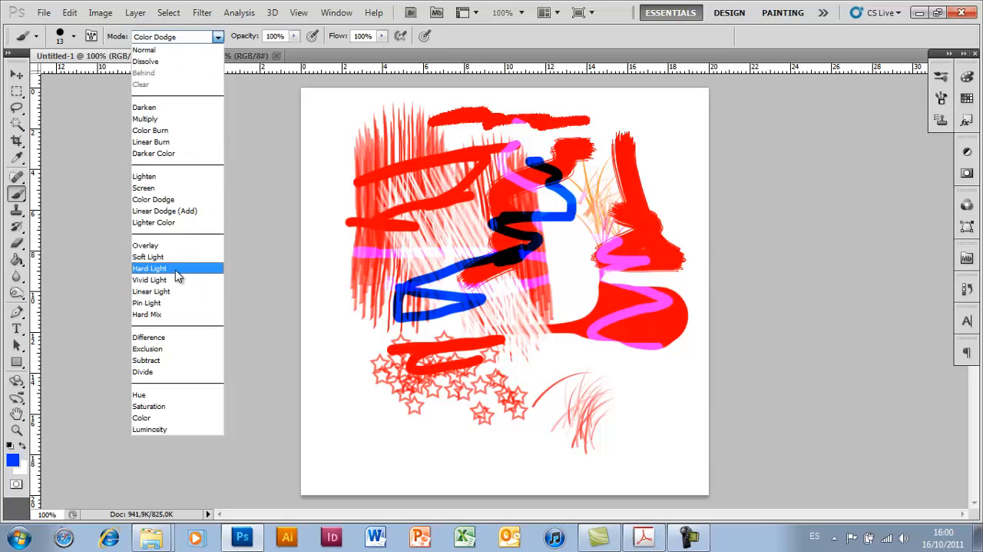
click(175, 246)
mouse_move(393, 243)
mouse_down()
mouse_move(489, 300)
mouse_move(521, 363)
mouse_move(376, 373)
mouse_up()
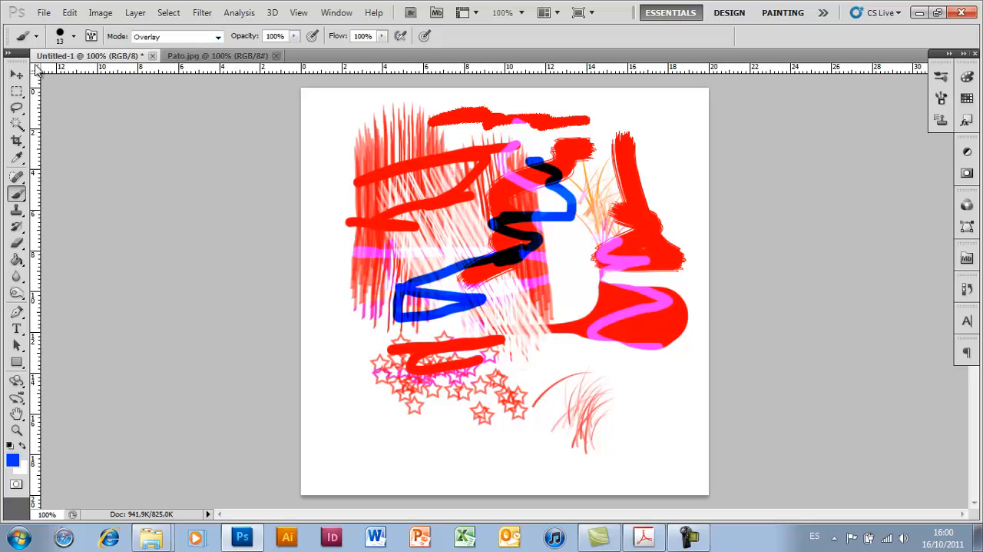
click(217, 37)
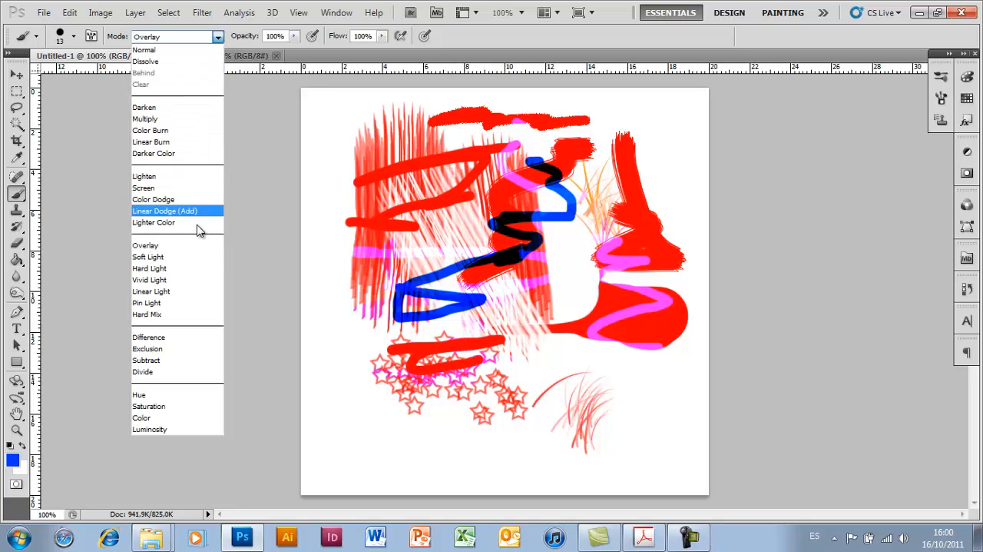
click(154, 336)
mouse_move(338, 255)
mouse_down()
mouse_move(559, 226)
mouse_move(623, 264)
mouse_move(586, 352)
mouse_move(655, 365)
mouse_move(529, 407)
mouse_up()
- Paint across the artwork in Hue mode, and return to Normal mode for a short blue stroke in the canvas's upper-left corner
click(218, 37)
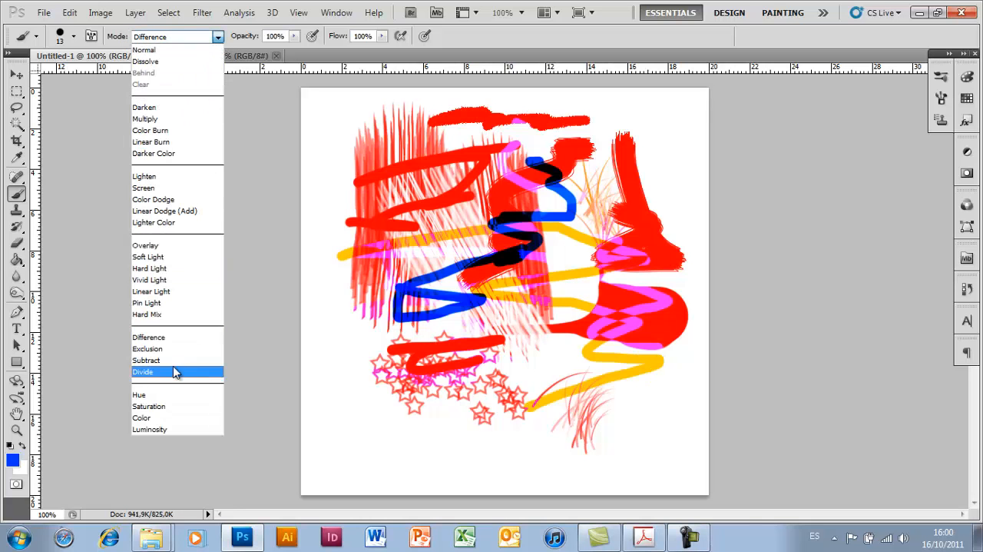
click(188, 394)
drag(375, 306, 472, 237)
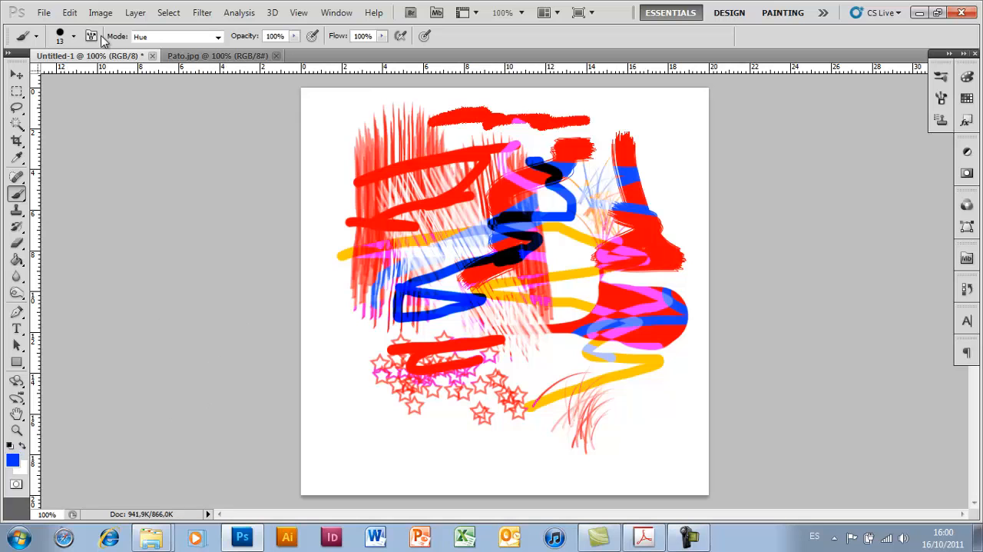
click(218, 37)
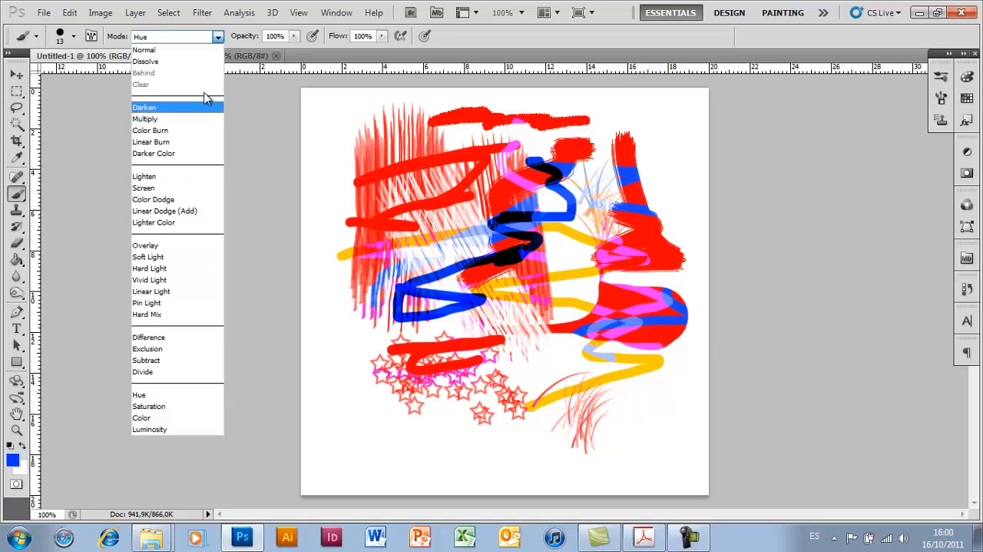
click(185, 56)
drag(347, 105, 311, 162)
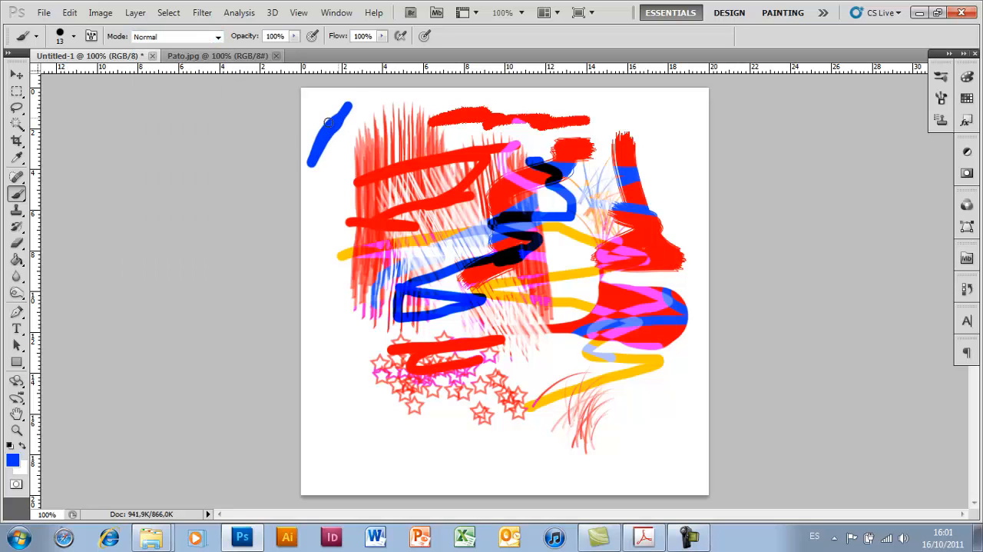
- Paint translucent blue strokes at 27% opacity over the upper-left part of the canvas, and restore the brush opacity to 100%
click(295, 36)
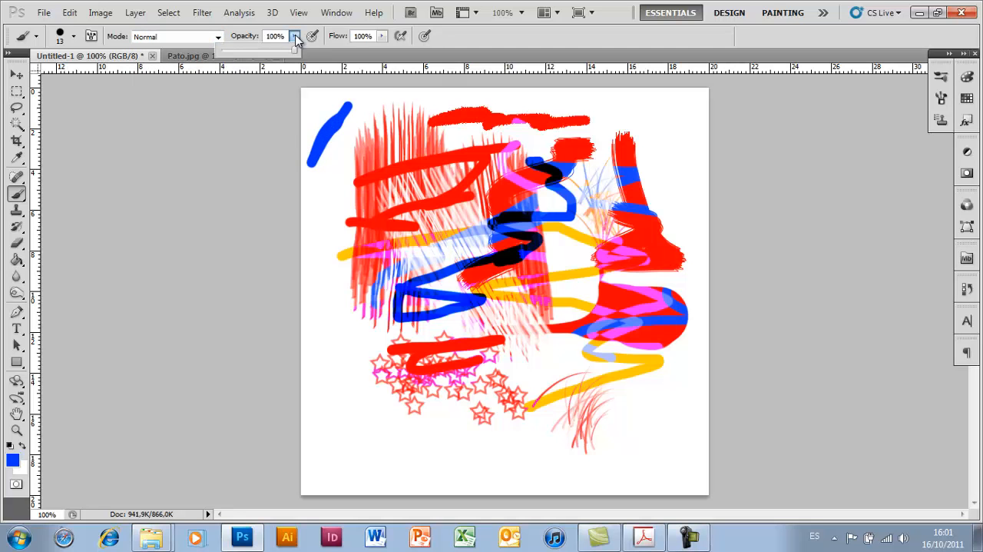
drag(295, 54, 243, 53)
drag(326, 185, 307, 244)
mouse_move(343, 165)
mouse_down()
mouse_move(305, 246)
mouse_move(349, 181)
mouse_move(426, 154)
mouse_move(354, 180)
mouse_move(430, 226)
mouse_move(375, 264)
mouse_move(390, 283)
mouse_up()
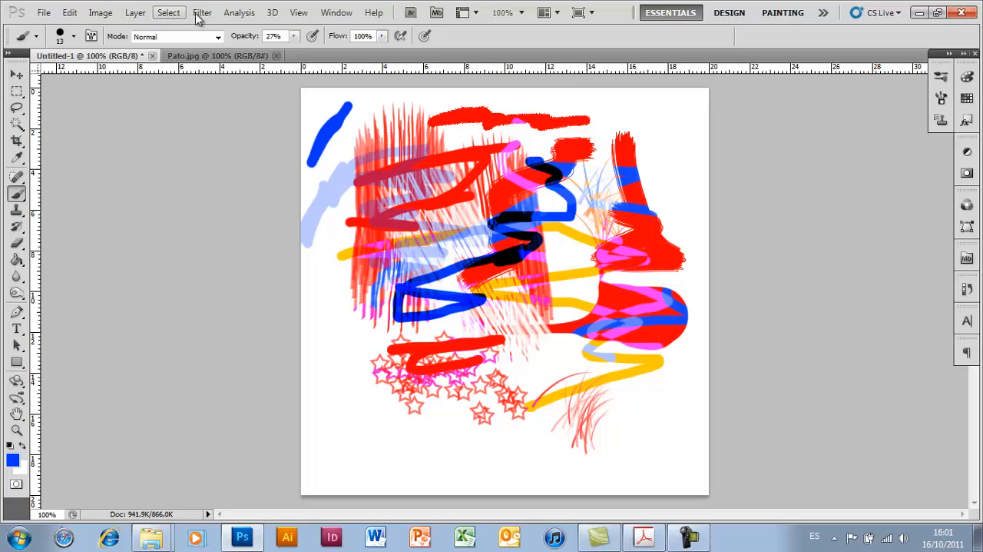
click(295, 36)
drag(297, 48, 350, 50)
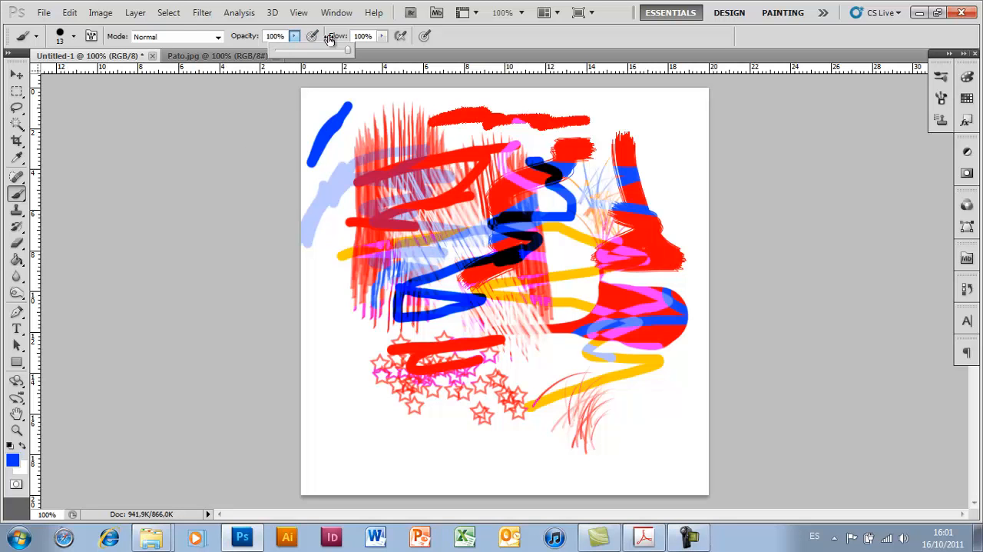
- Paint a blue zigzag over the canvas's upper-right shapes at 41% flow, and restore the brush flow to 100%
click(382, 36)
drag(382, 50, 371, 51)
mouse_move(582, 137)
mouse_down()
mouse_move(654, 189)
mouse_move(671, 190)
mouse_move(657, 208)
mouse_move(682, 235)
mouse_up()
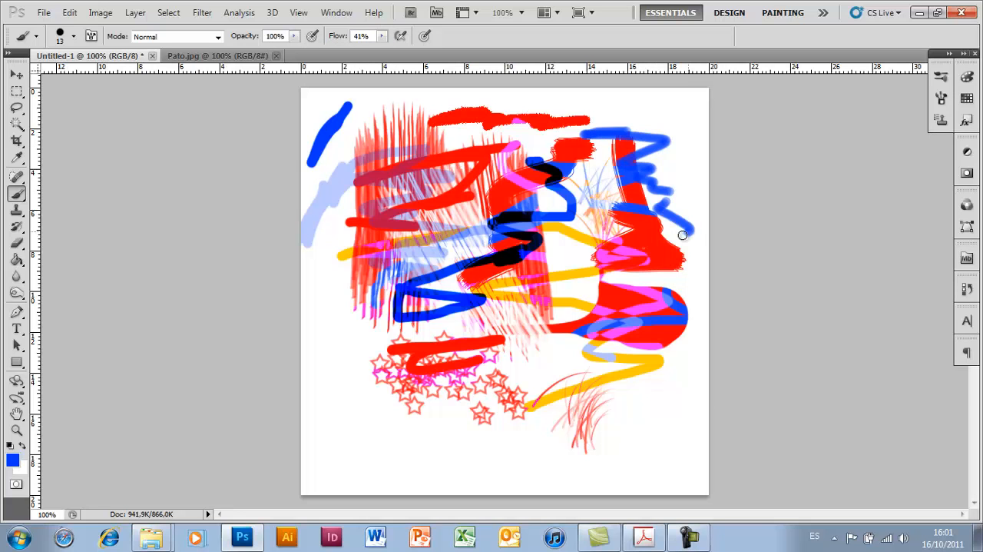
click(383, 37)
drag(384, 50, 453, 62)
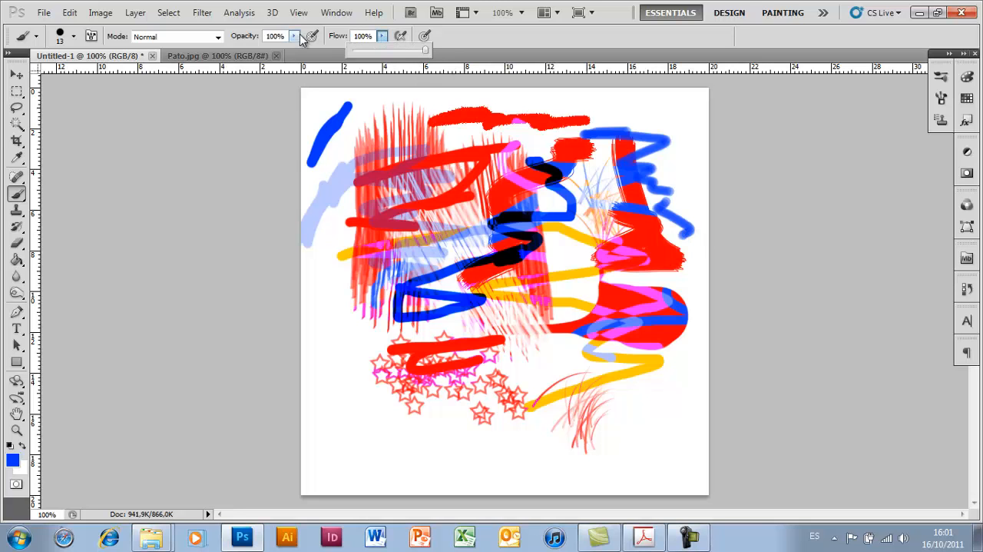
- Enable the brush's airbrush mode, paint a blue zigzag over the top of the left hatching, and disable airbrush mode
click(341, 45)
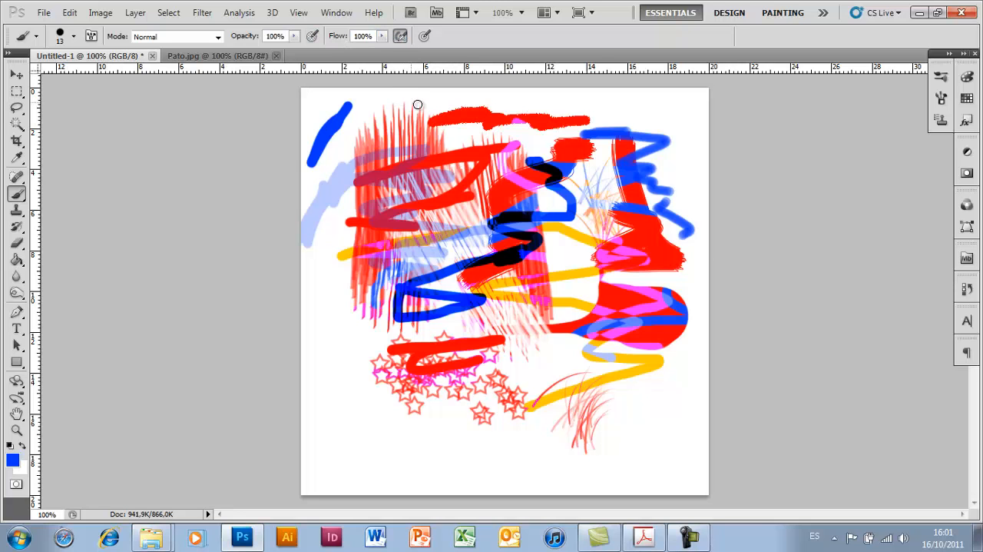
mouse_move(403, 113)
mouse_down()
mouse_move(431, 107)
mouse_move(363, 150)
mouse_move(382, 146)
mouse_up()
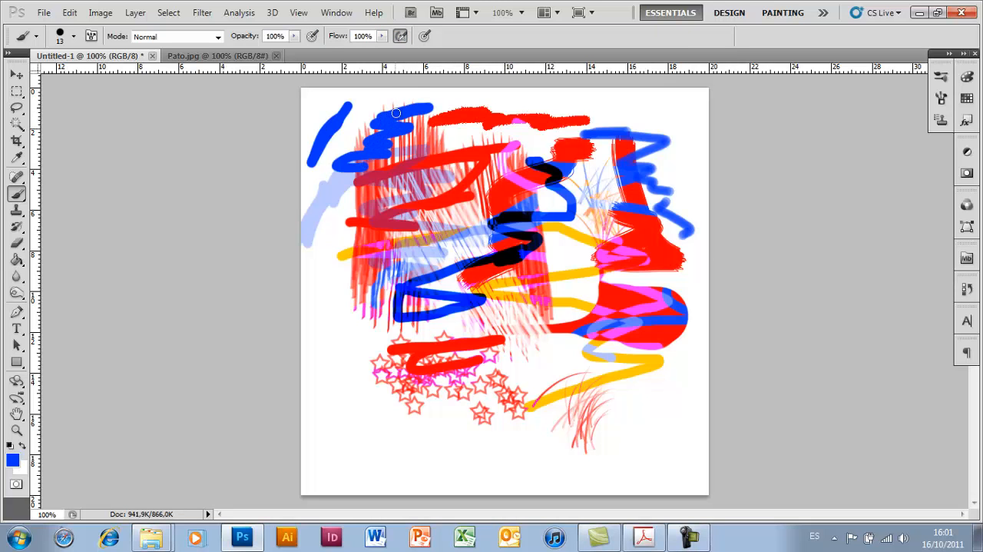
click(405, 39)
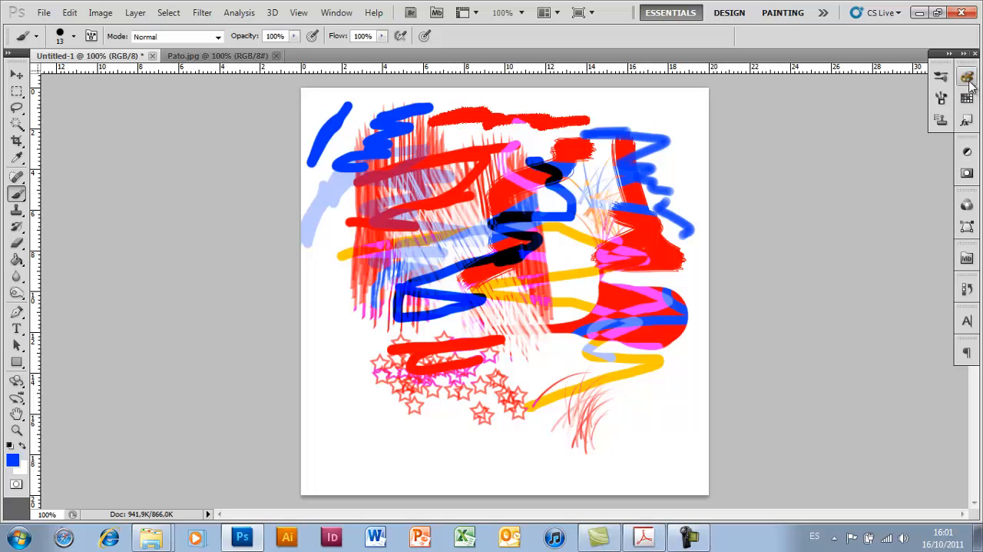
- Show the Color panel and switch its active color to the background and back to the foreground
click(336, 13)
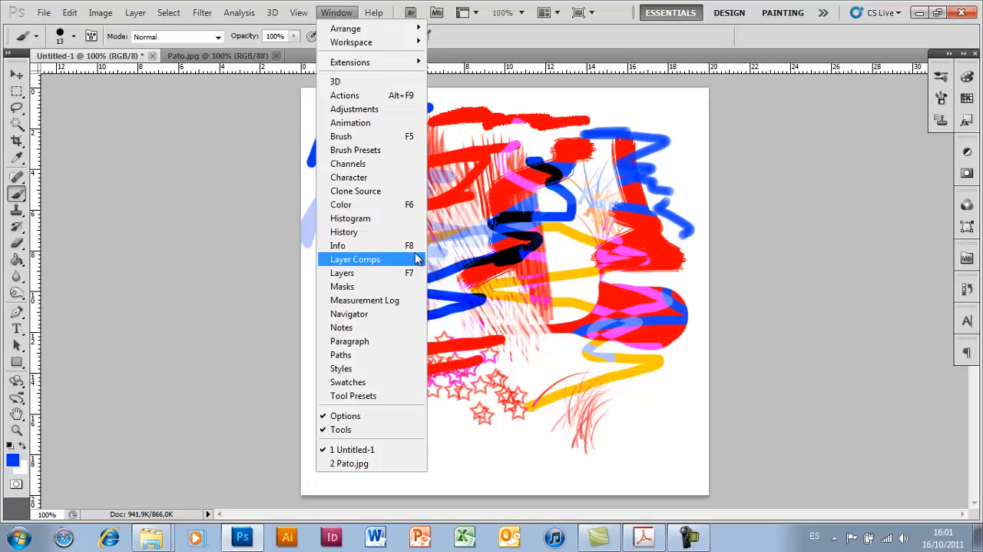
click(362, 209)
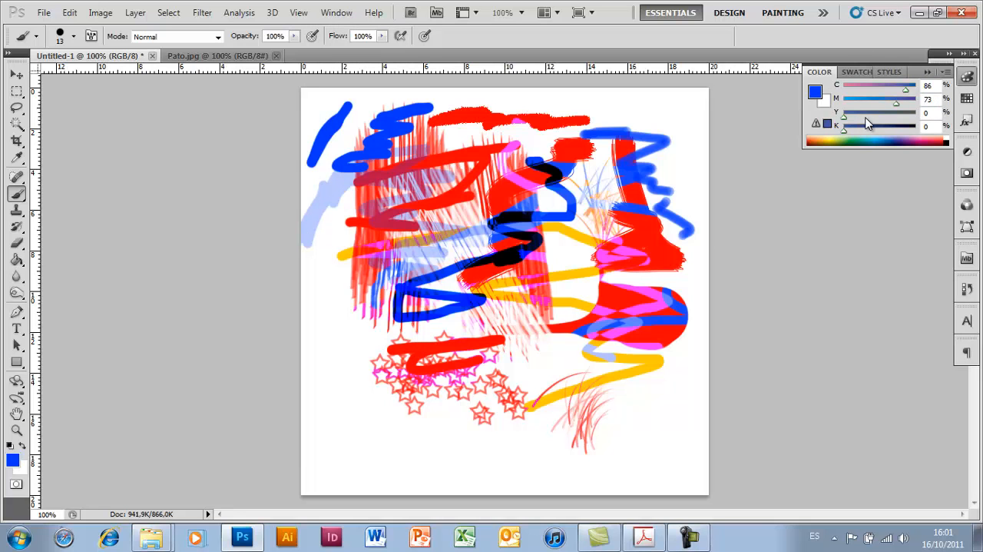
click(814, 93)
click(826, 104)
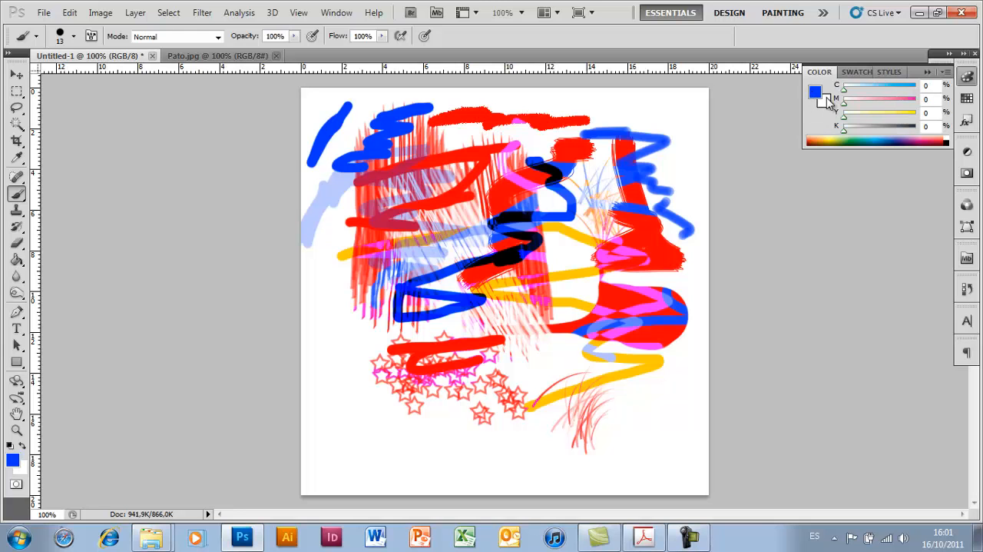
click(817, 94)
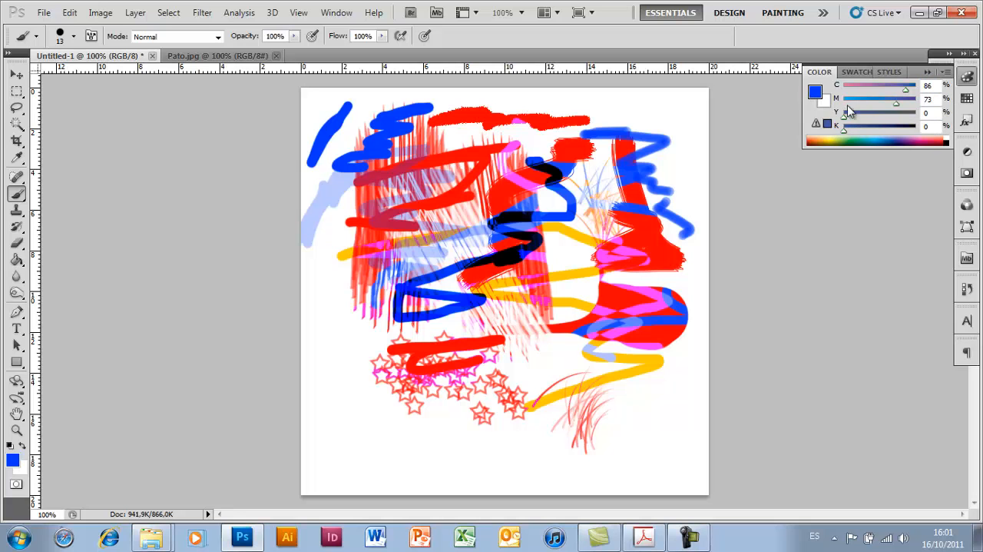
- Switch the Color panel to the Grayscale Slider and set the foreground color to a medium gray
click(947, 72)
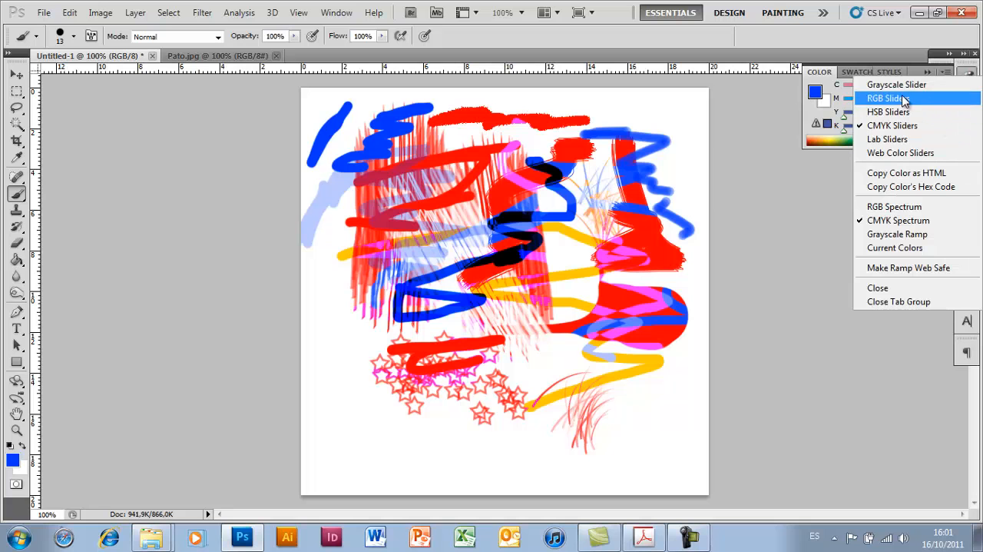
click(908, 87)
drag(898, 93, 882, 94)
- Return the Color panel to CMYK Sliders and sample a dark blue and a teal foreground color from the spectrum
click(947, 72)
click(922, 122)
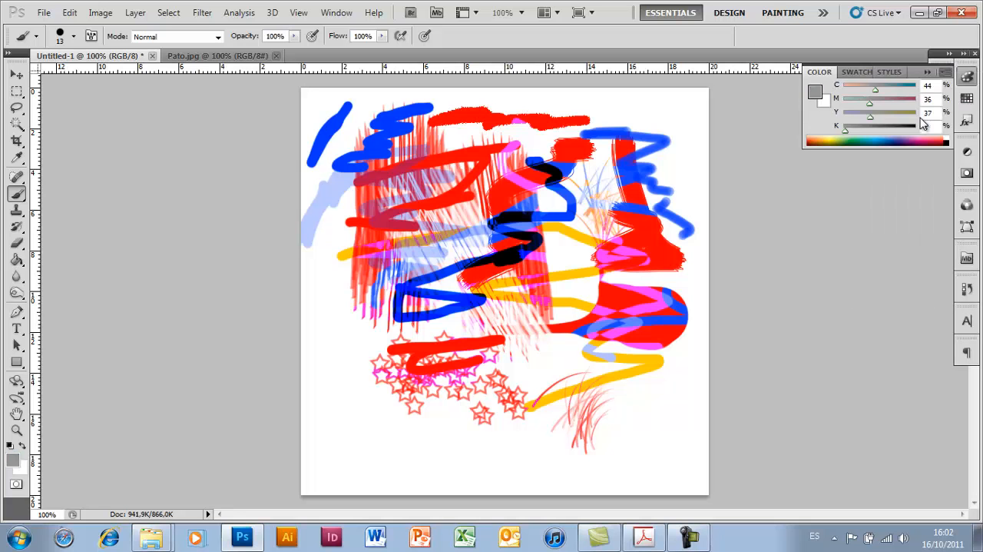
click(882, 140)
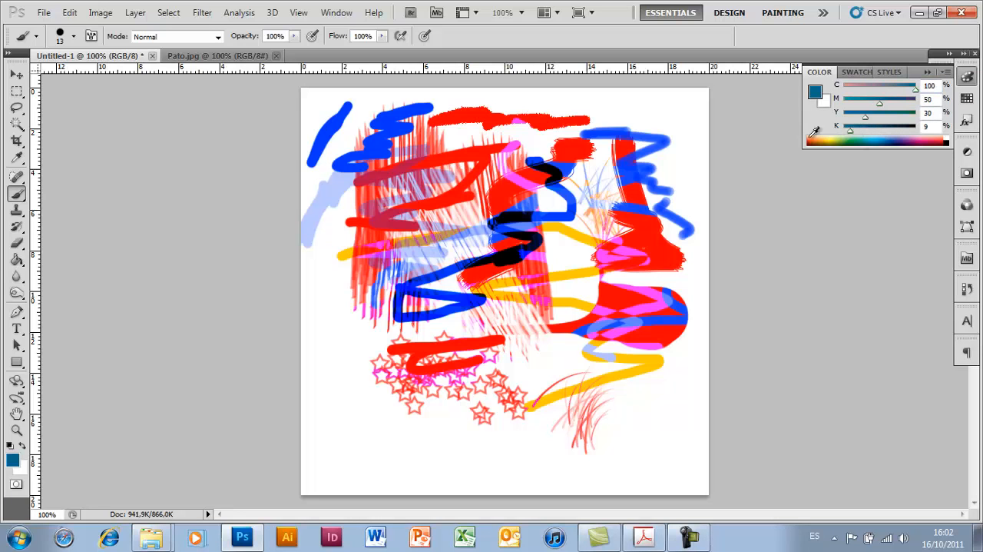
click(866, 138)
- Show the Swatches panel and try several swatches as the foreground color, including bright cyan-blue, finishing with dark blue
click(968, 99)
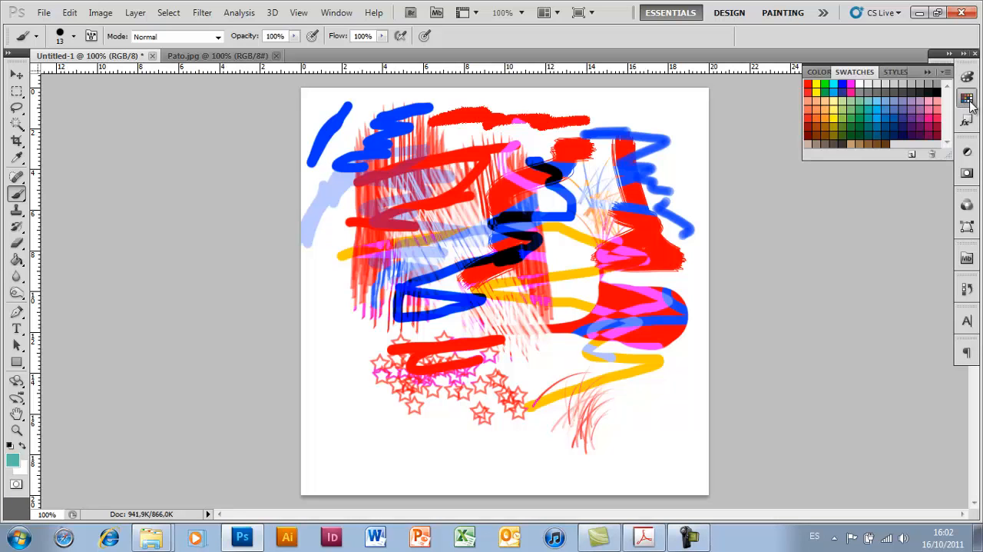
click(346, 14)
click(347, 14)
click(877, 114)
click(848, 121)
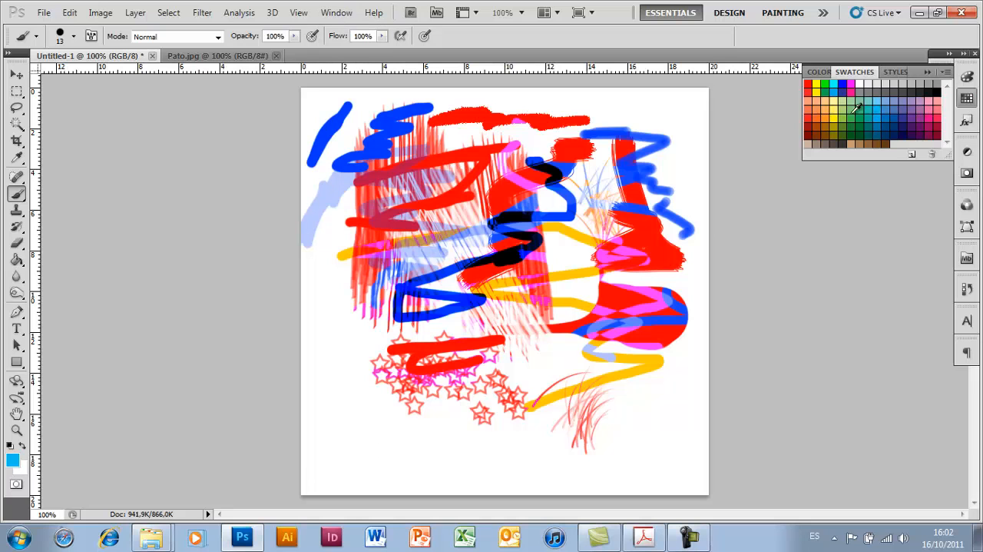
click(906, 113)
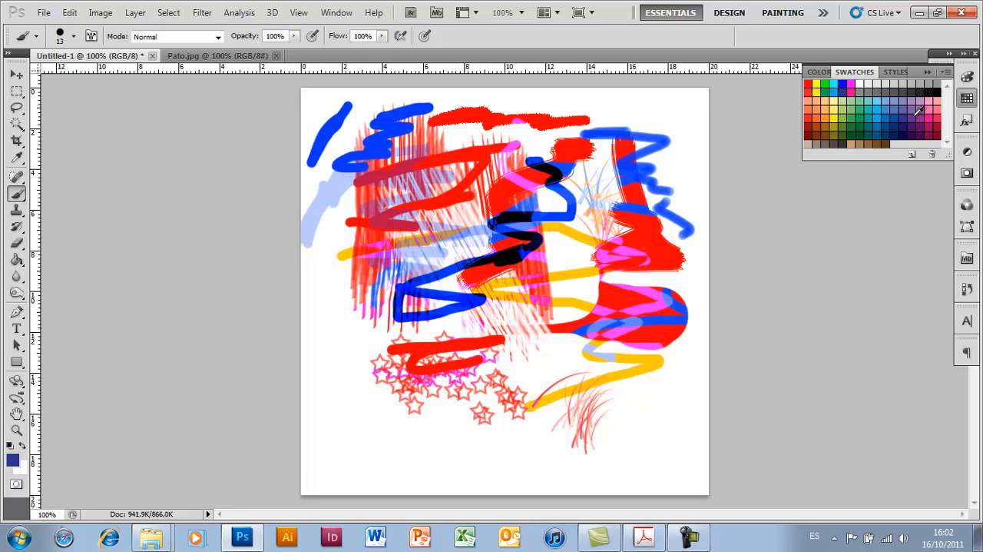